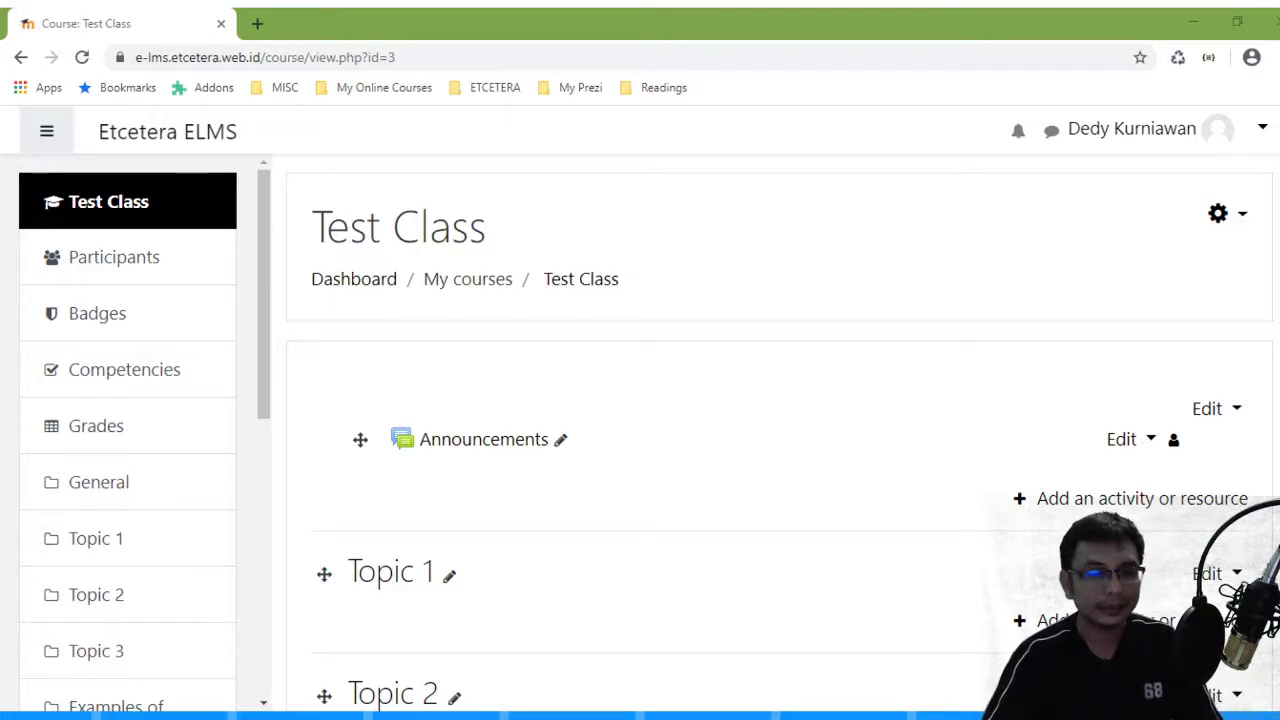
- Activate the browser window showing the Test Class course page in Etcetera ELMS
{"action": "left_click", "coordinate": [123, 686]}
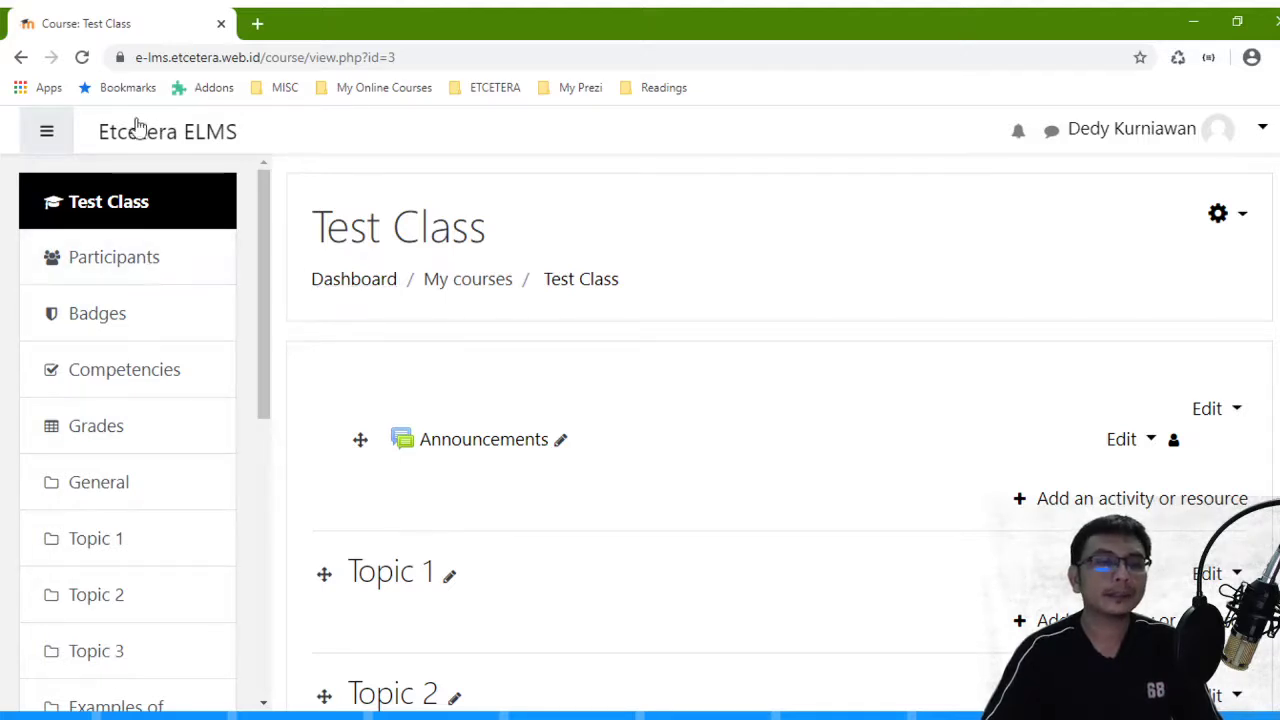
- Open the Test Class Participants list and its gear menu of enrolment and group options
{"action": "left_click", "coordinate": [130, 262]}
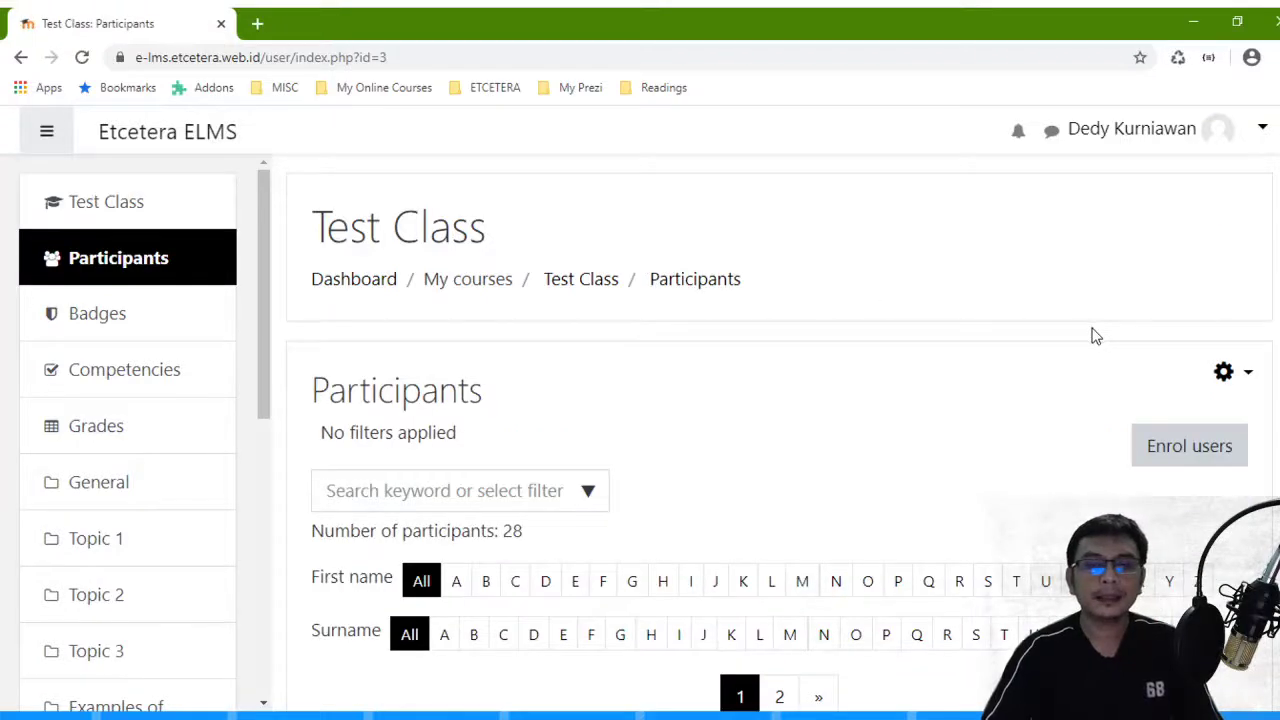
{"action": "scroll", "coordinate": [1095, 336], "scroll_direction": "down", "scroll_amount": 3}
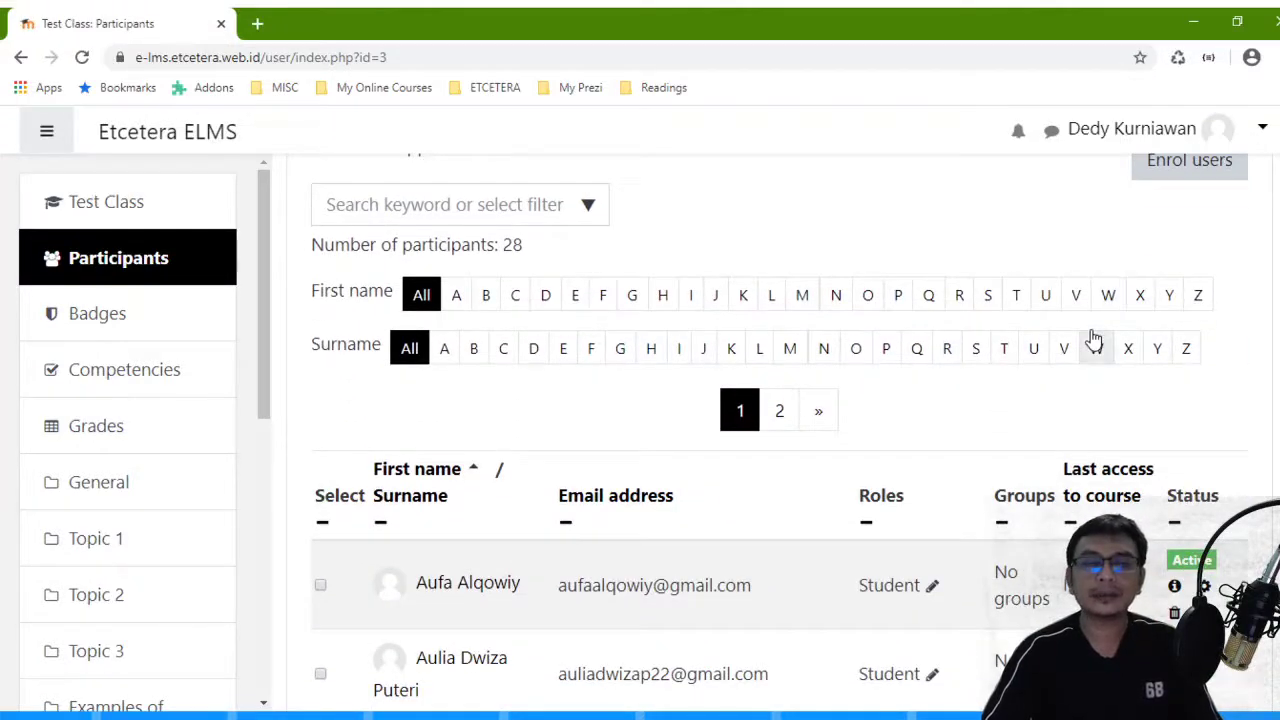
{"action": "scroll", "coordinate": [1093, 336], "scroll_direction": "up", "scroll_amount": 3}
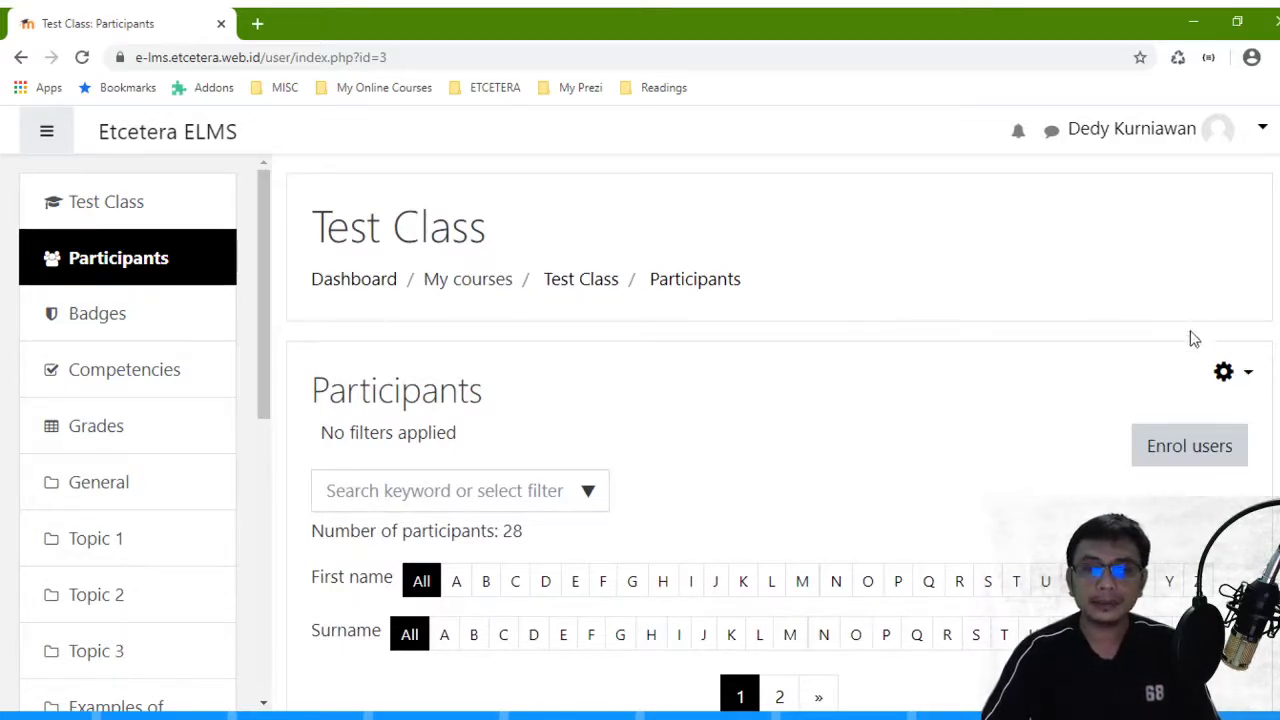
{"action": "left_click", "coordinate": [1248, 376]}
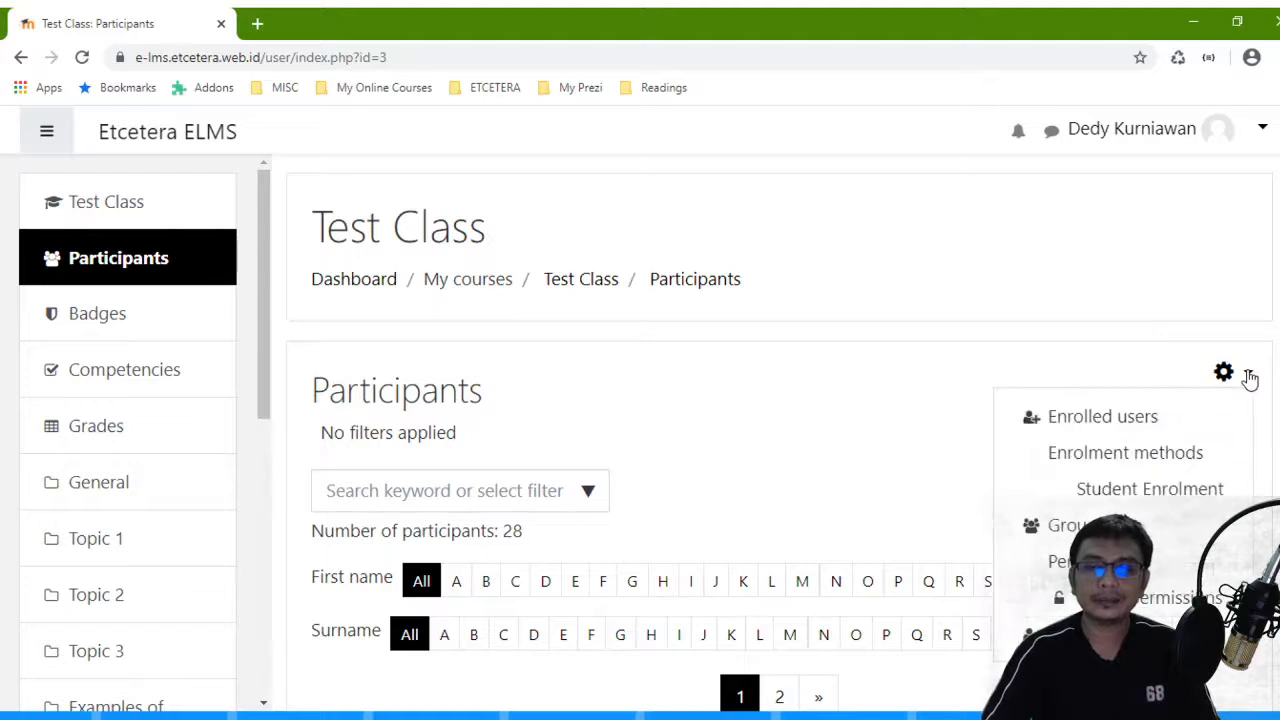
{"action": "scroll", "coordinate": [1200, 340], "scroll_direction": "down", "scroll_amount": 3}
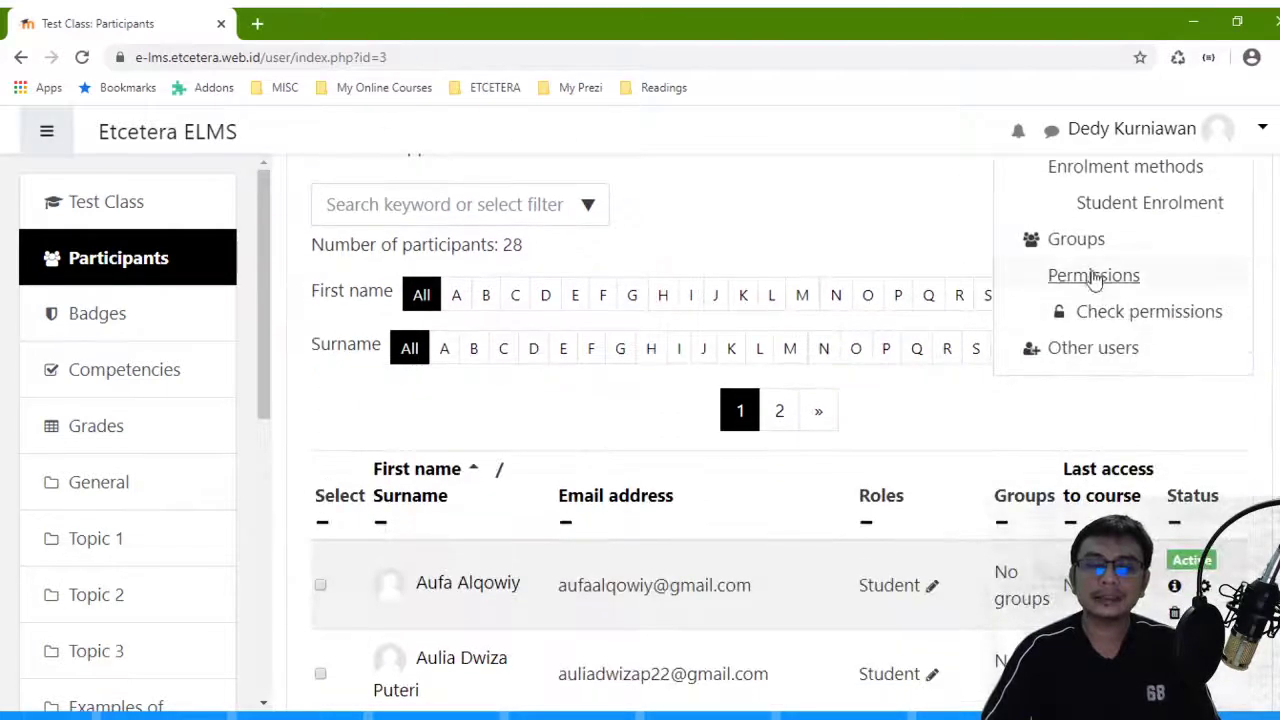
- Go to the Groups page of the Test Class course
{"action": "left_click", "coordinate": [1080, 240]}
{"action": "scroll", "coordinate": [1071, 240], "scroll_direction": "down", "scroll_amount": 3}
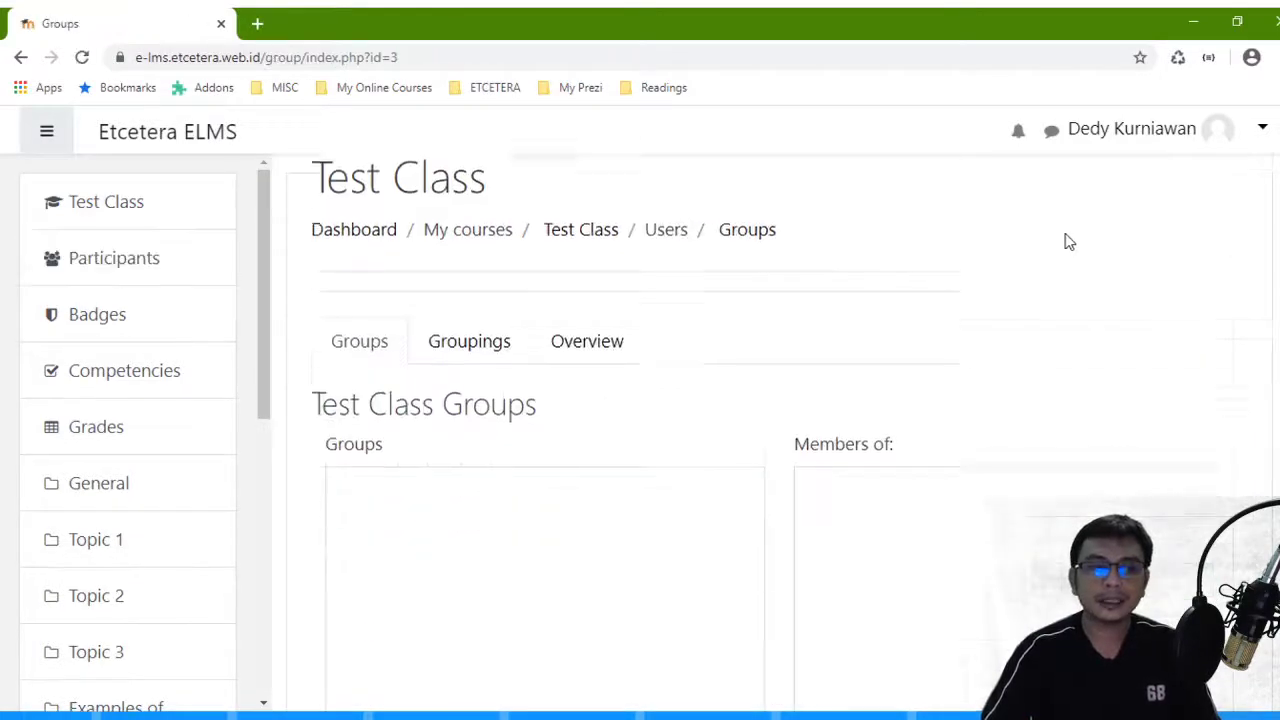
{"action": "scroll", "coordinate": [405, 390], "scroll_direction": "down", "scroll_amount": 2}
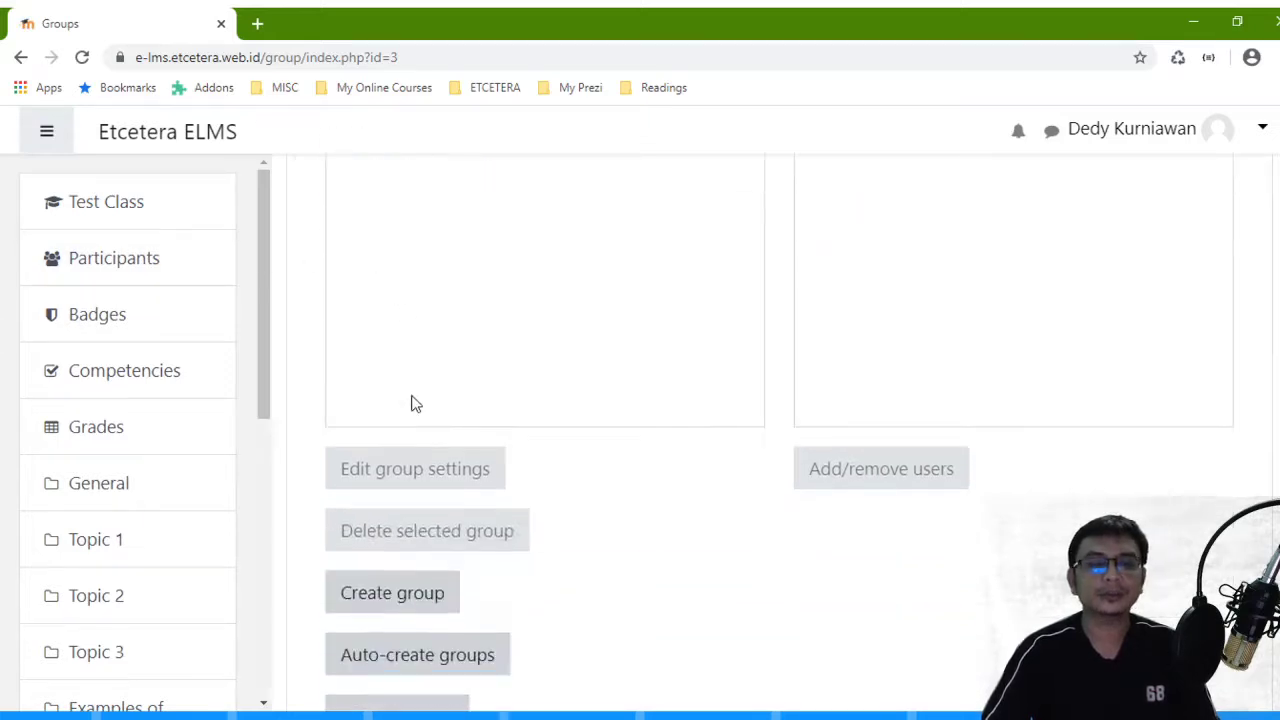
{"action": "scroll", "coordinate": [408, 403], "scroll_direction": "up", "scroll_amount": 4}
{"action": "scroll", "coordinate": [412, 403], "scroll_direction": "down", "scroll_amount": 1}
{"action": "scroll", "coordinate": [416, 403], "scroll_direction": "down", "scroll_amount": 3}
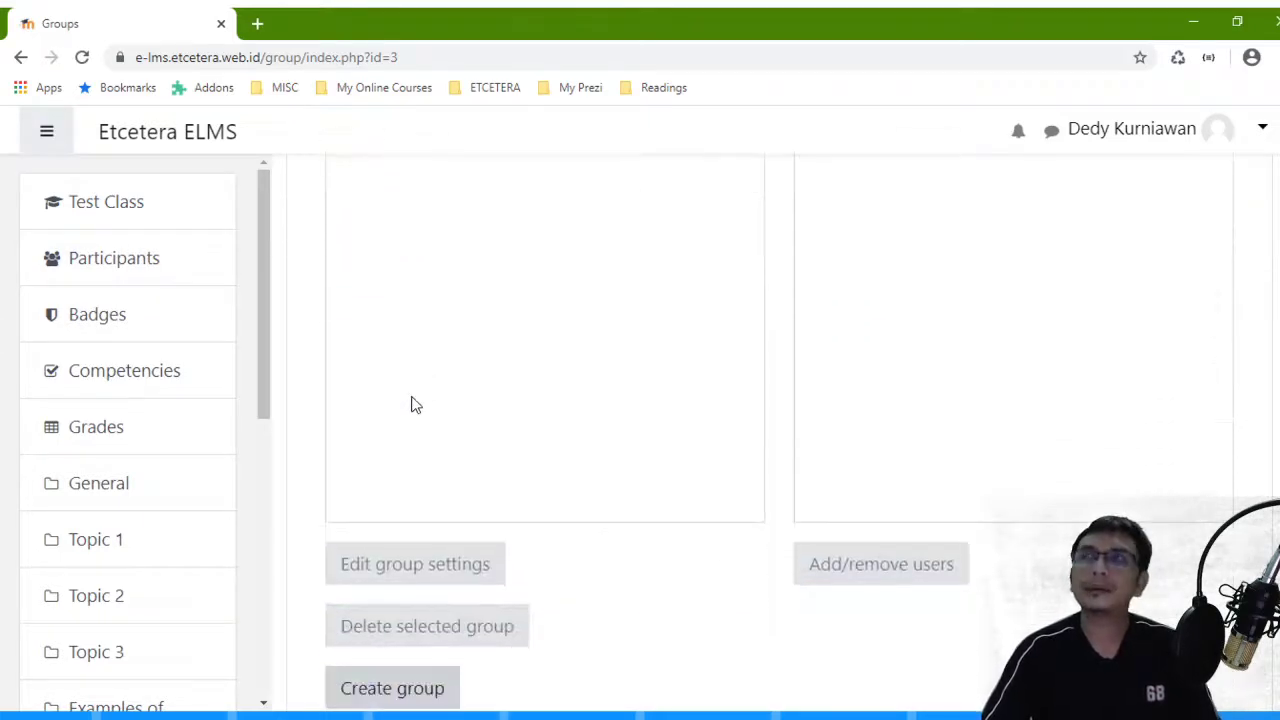
{"action": "scroll", "coordinate": [416, 404], "scroll_direction": "up", "scroll_amount": 1}
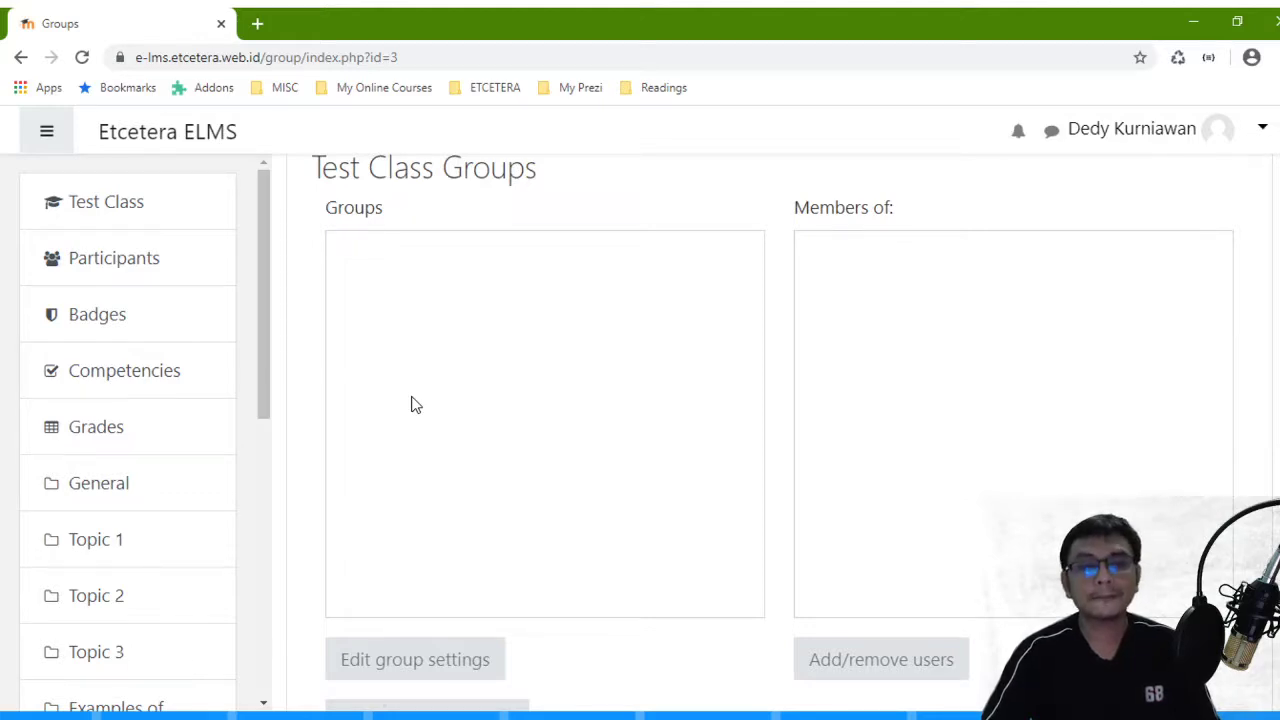
{"action": "scroll", "coordinate": [416, 404], "scroll_direction": "down", "scroll_amount": 3}
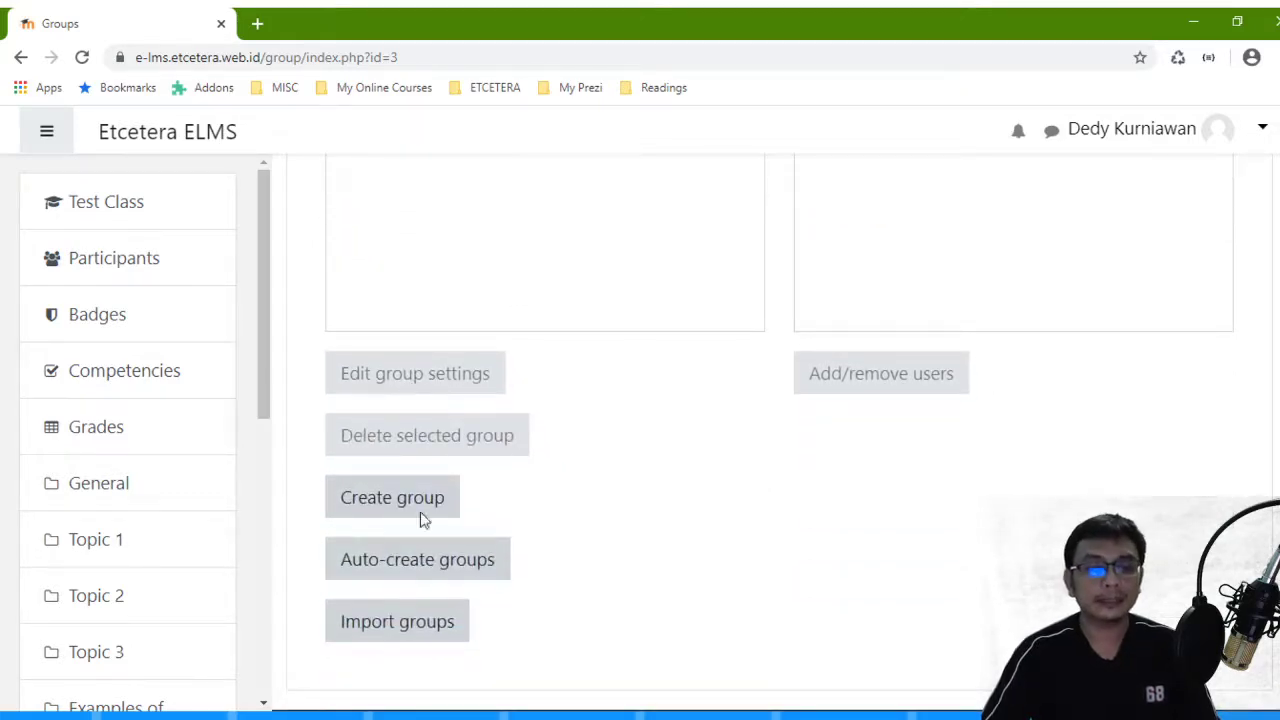
- Create a new group named 'Class A' and save it
{"action": "left_click", "coordinate": [396, 502]}
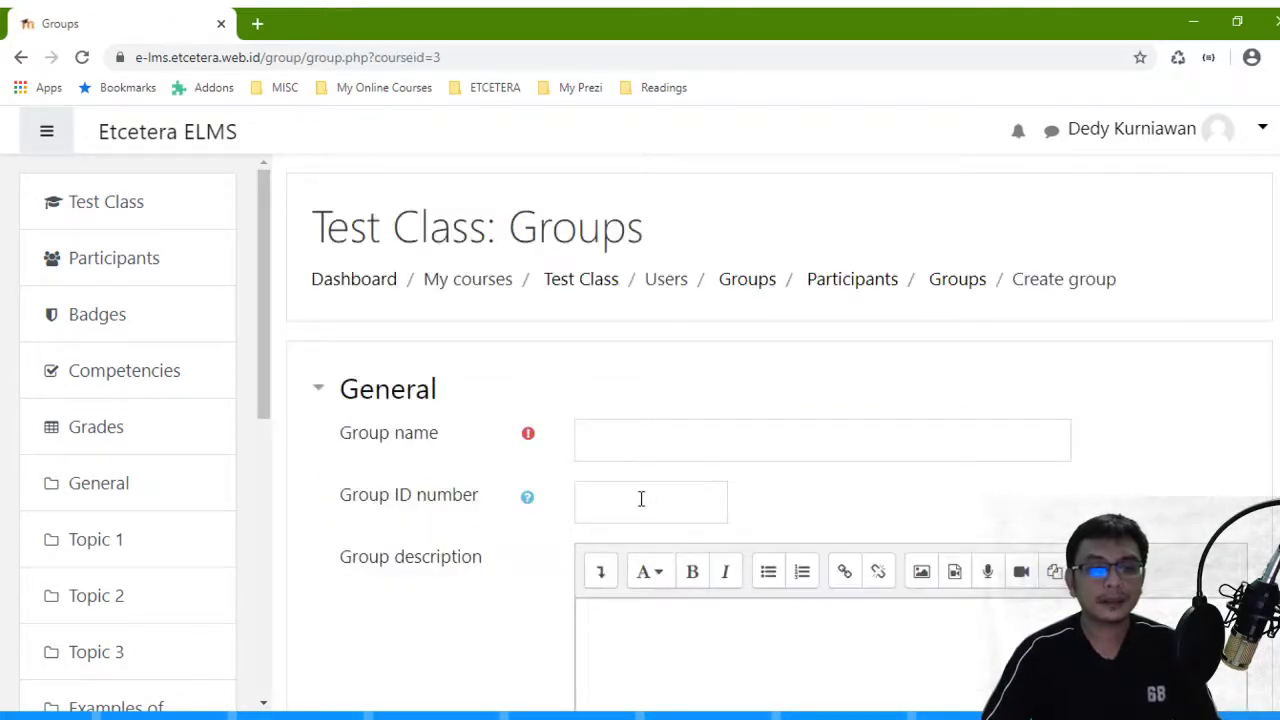
{"action": "left_click", "coordinate": [643, 446]}
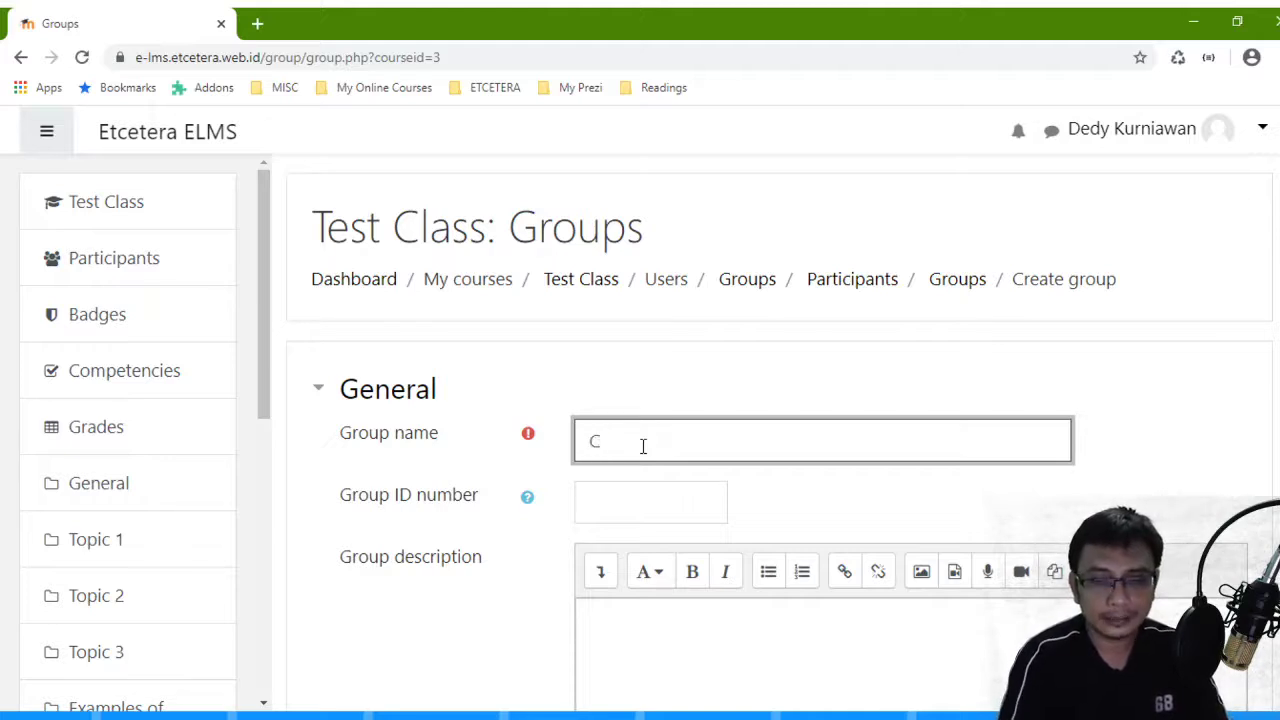
{"action": "type", "text": "Class A"}
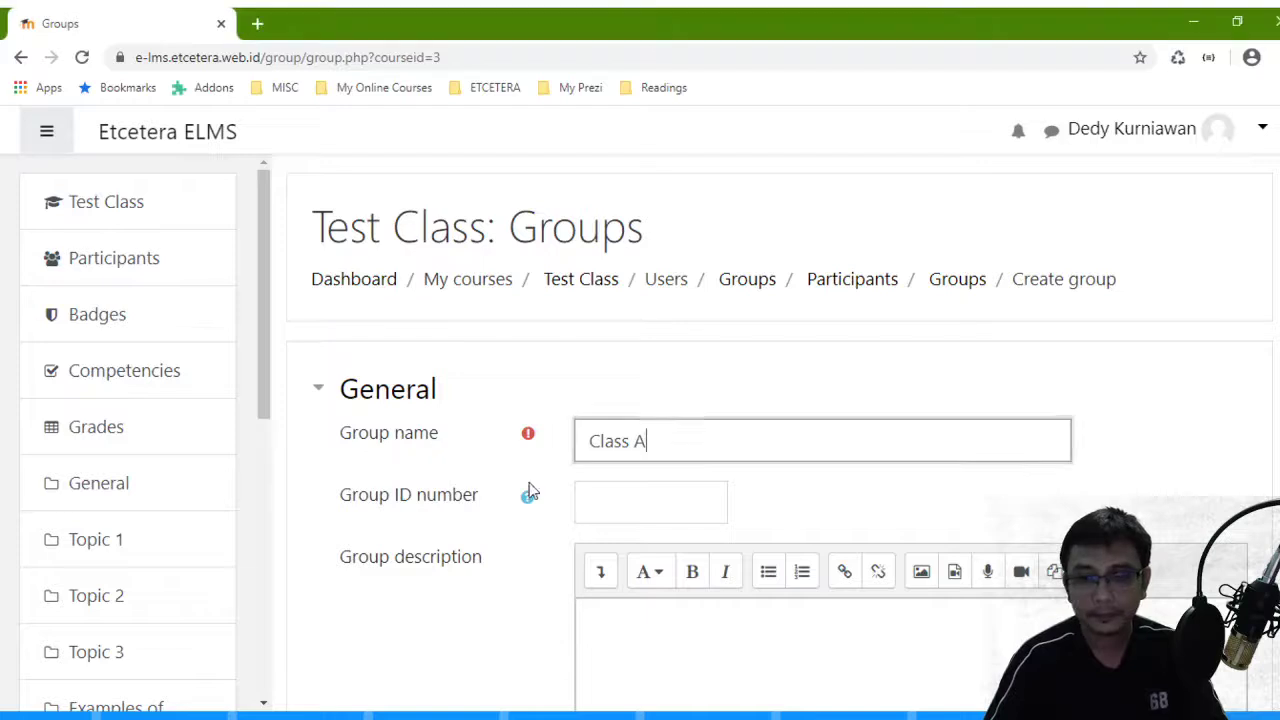
{"action": "left_click", "coordinate": [613, 501]}
{"action": "scroll", "coordinate": [640, 460], "scroll_direction": "down", "scroll_amount": 8}
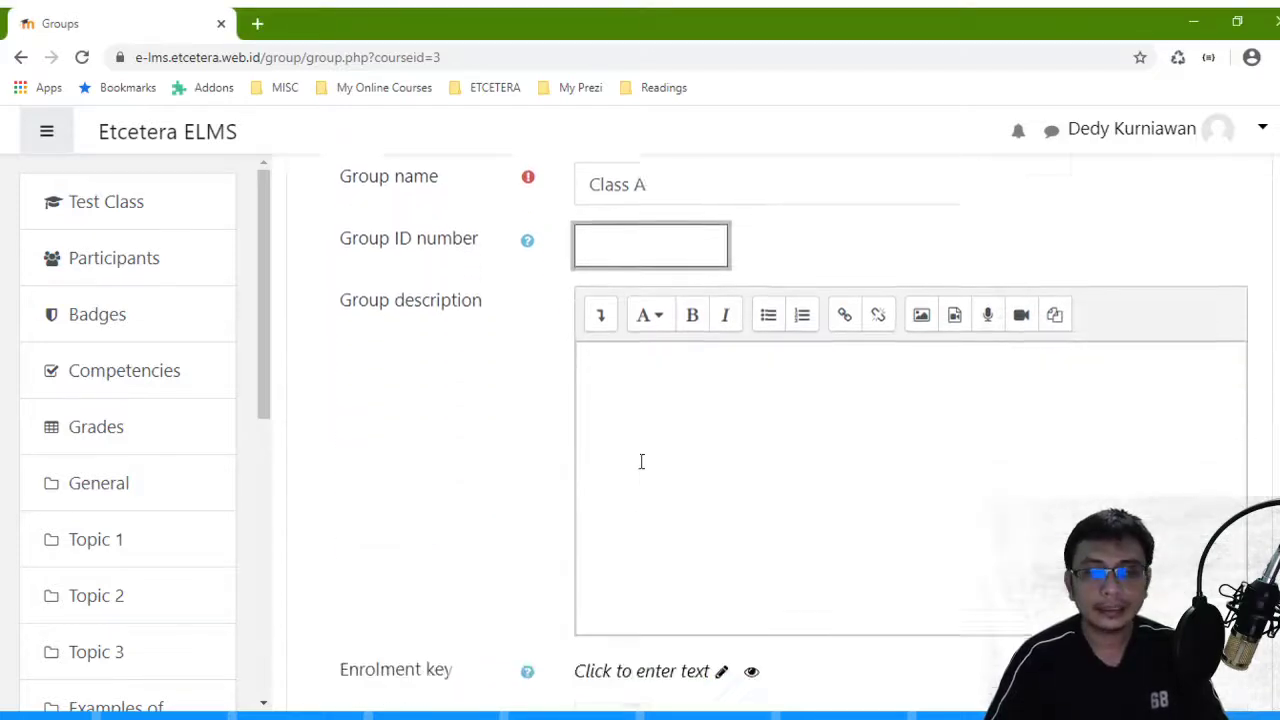
{"action": "scroll", "coordinate": [615, 315], "scroll_direction": "up", "scroll_amount": 8}
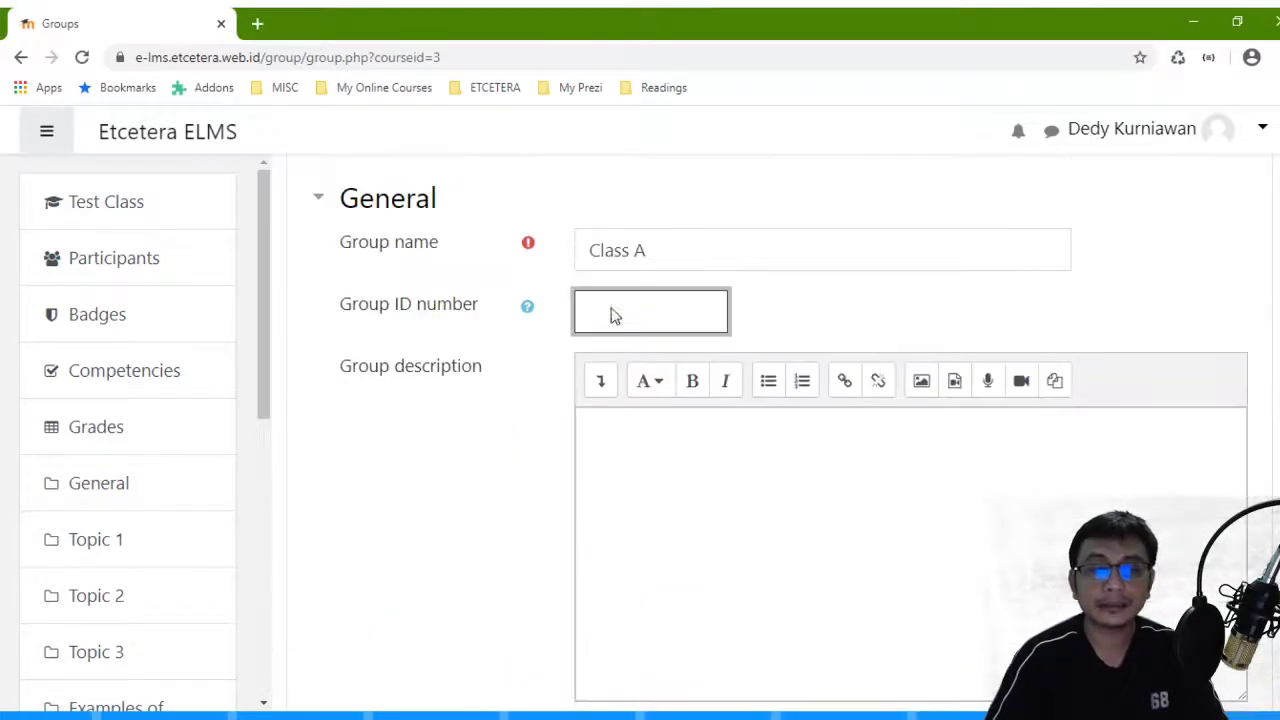
{"action": "scroll", "coordinate": [655, 312], "scroll_direction": "down", "scroll_amount": 8}
{"action": "left_click", "coordinate": [670, 648]}
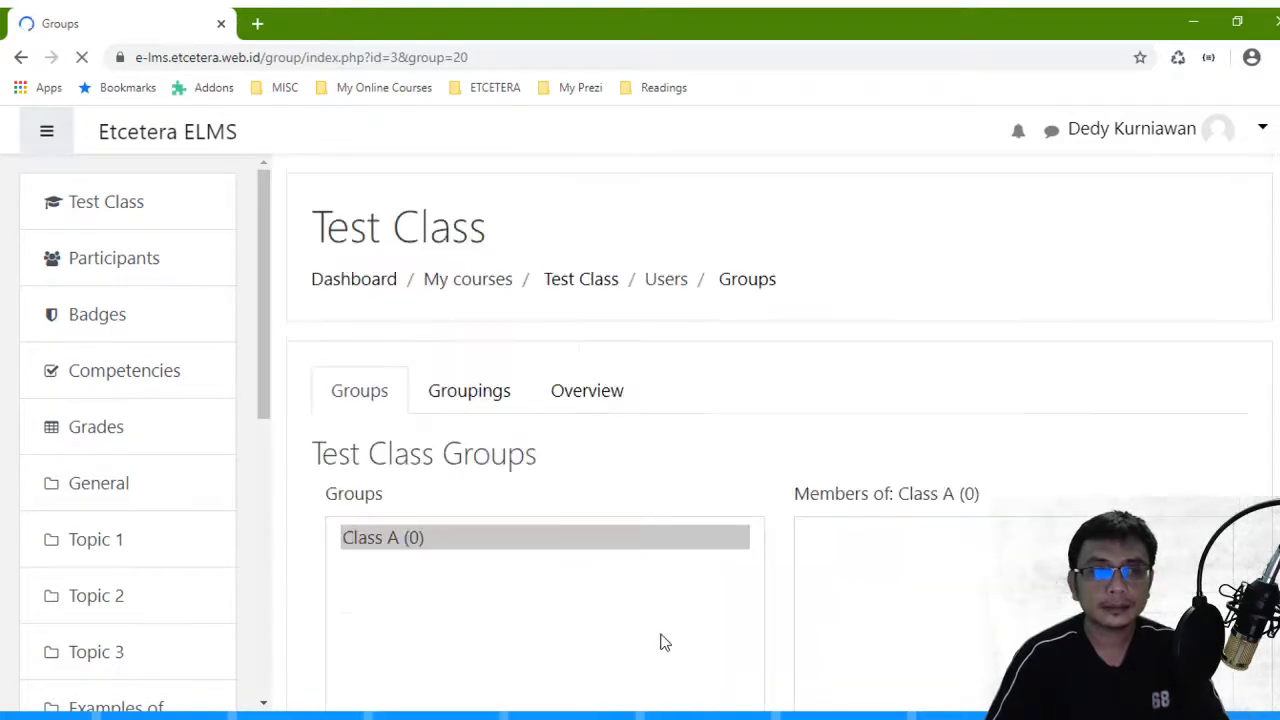
- Create a group named 'Class B' and save it
{"action": "scroll", "coordinate": [414, 356], "scroll_direction": "down", "scroll_amount": 5}
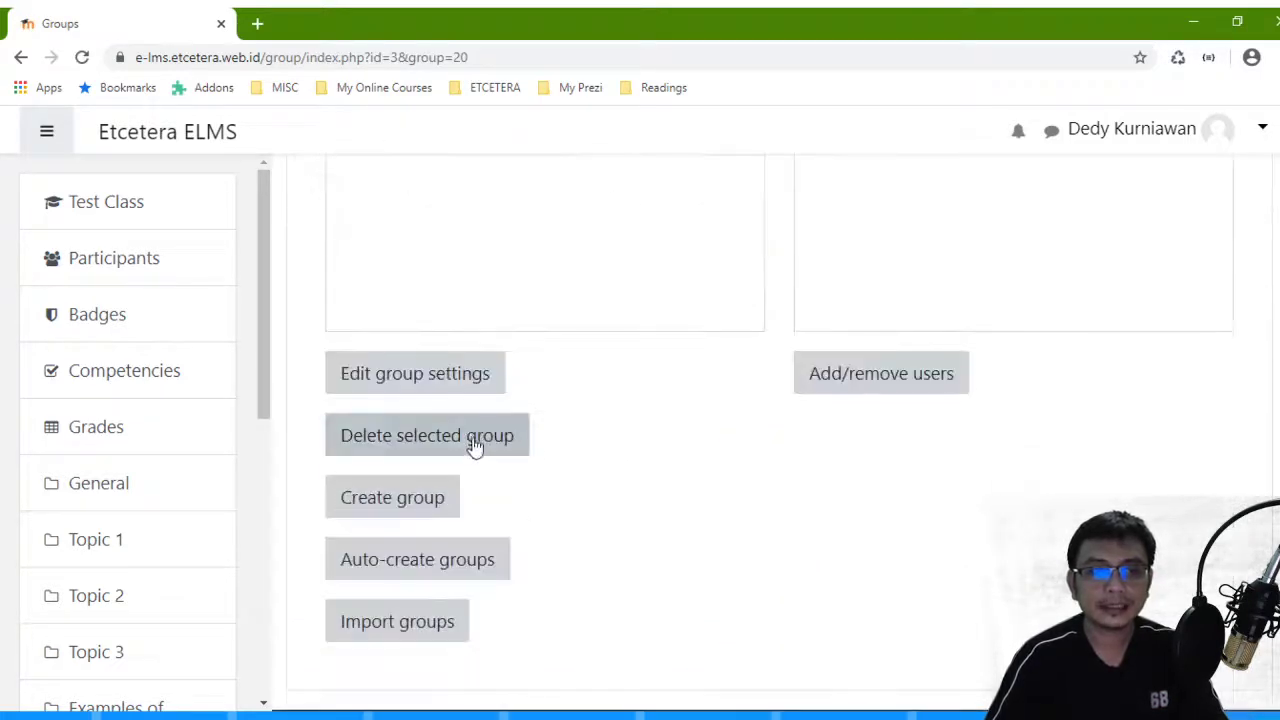
{"action": "left_click", "coordinate": [426, 515]}
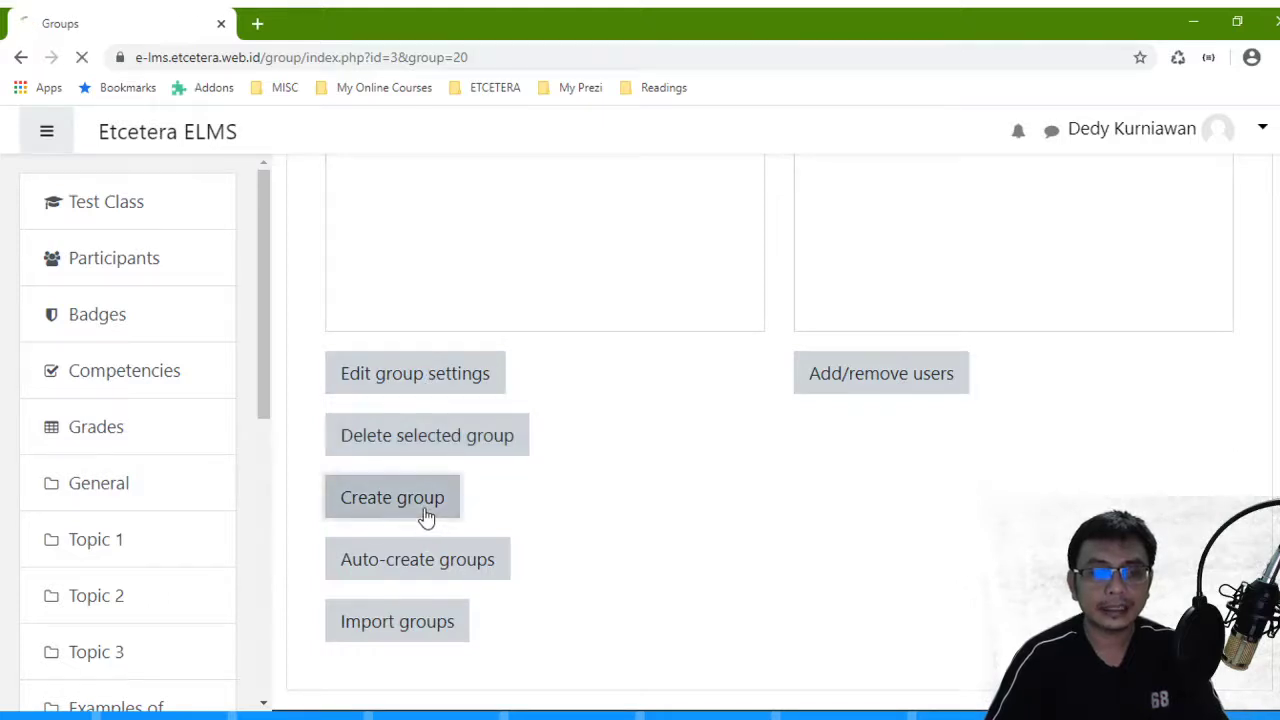
{"action": "left_click", "coordinate": [664, 436]}
{"action": "type", "text": "Class B"}
{"action": "scroll", "coordinate": [657, 443], "scroll_direction": "down", "scroll_amount": 10}
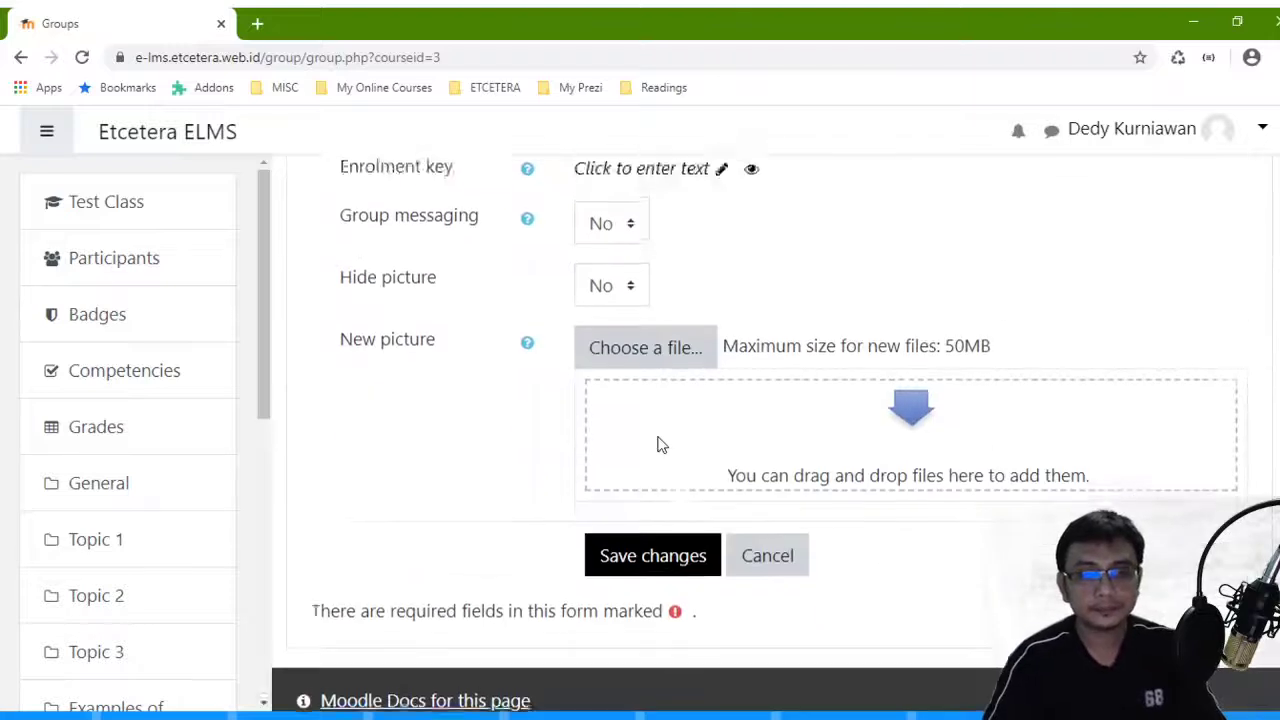
{"action": "left_click", "coordinate": [664, 440]}
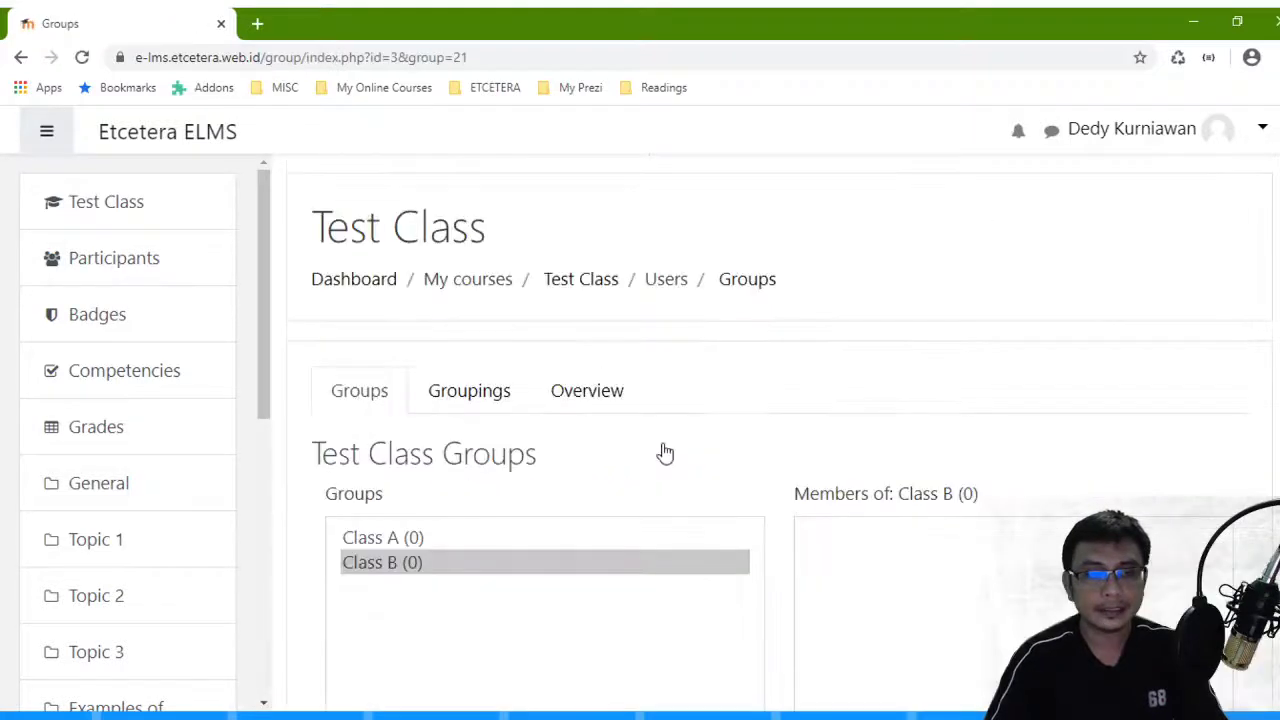
{"action": "scroll", "coordinate": [435, 553], "scroll_direction": "down", "scroll_amount": 4}
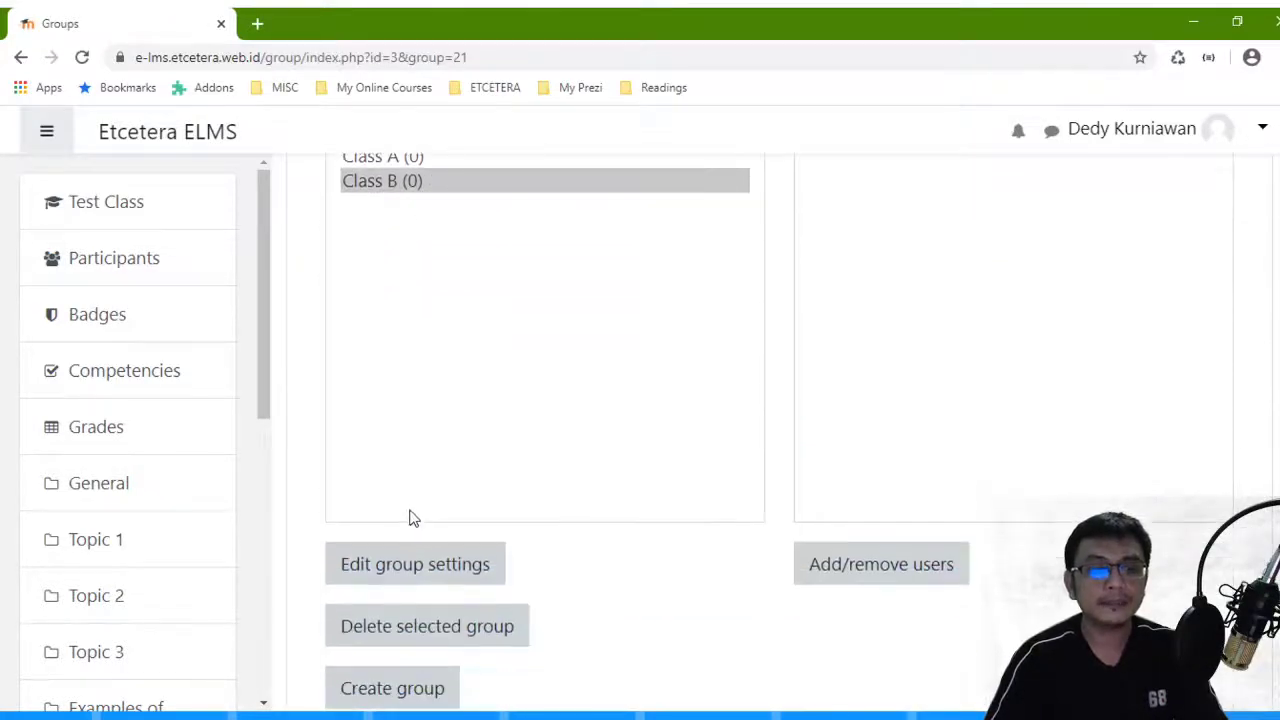
- Create a group named 'Class C' and save it
{"action": "left_click", "coordinate": [408, 690]}
{"action": "scroll", "coordinate": [714, 214], "scroll_direction": "down", "scroll_amount": 4}
{"action": "scroll", "coordinate": [700, 227], "scroll_direction": "up", "scroll_amount": 2}
{"action": "left_click", "coordinate": [671, 249]}
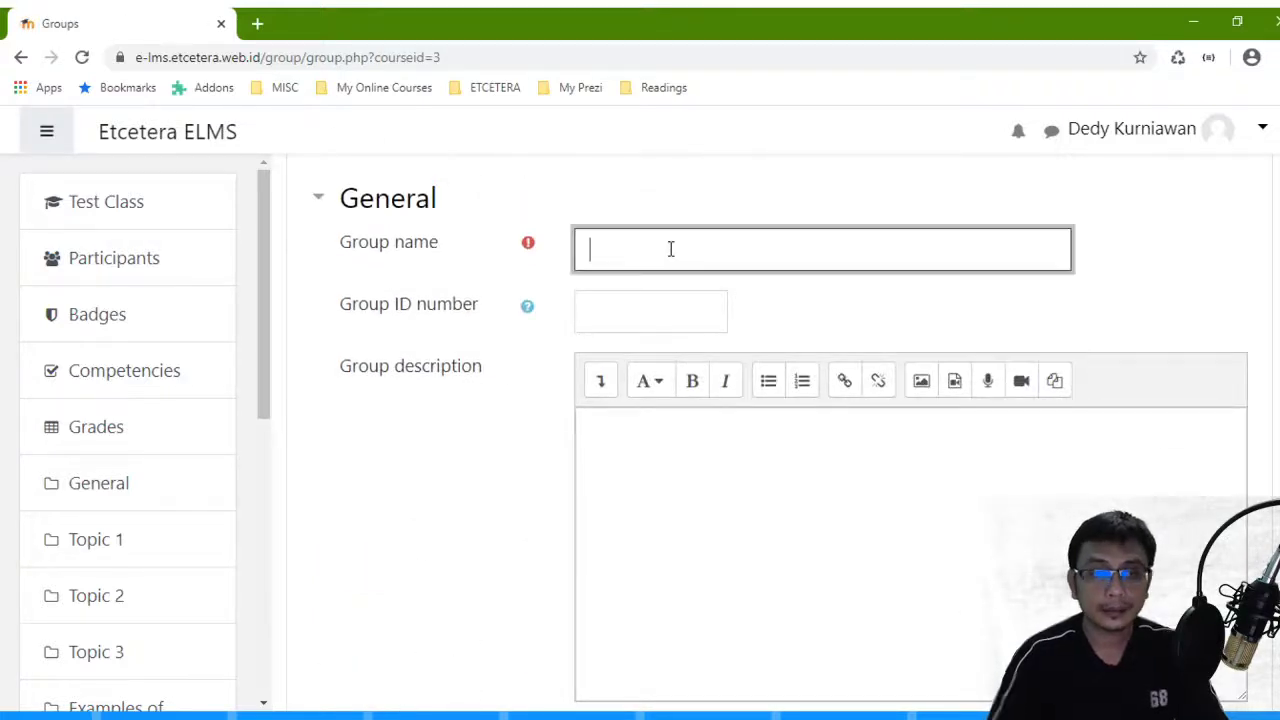
{"action": "type", "text": "Class"}
{"action": "scroll", "coordinate": [666, 251], "scroll_direction": "down", "scroll_amount": 5}
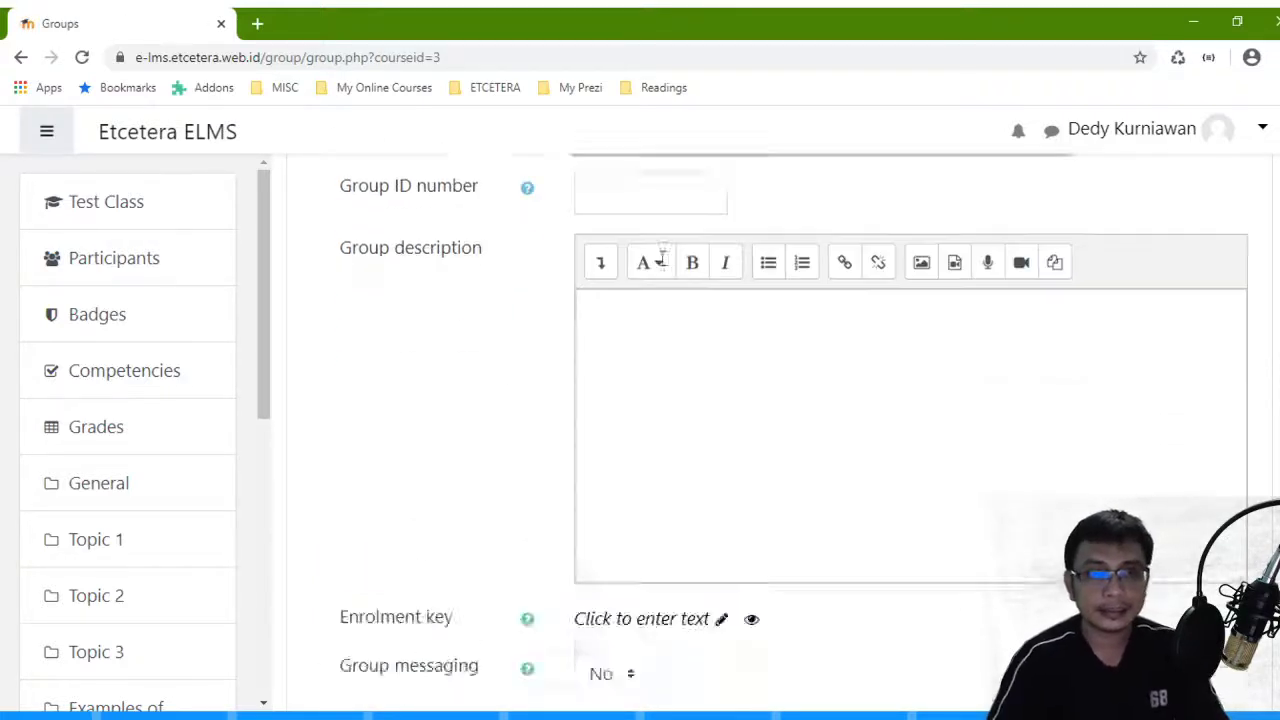
{"action": "scroll", "coordinate": [679, 240], "scroll_direction": "up", "scroll_amount": 5}
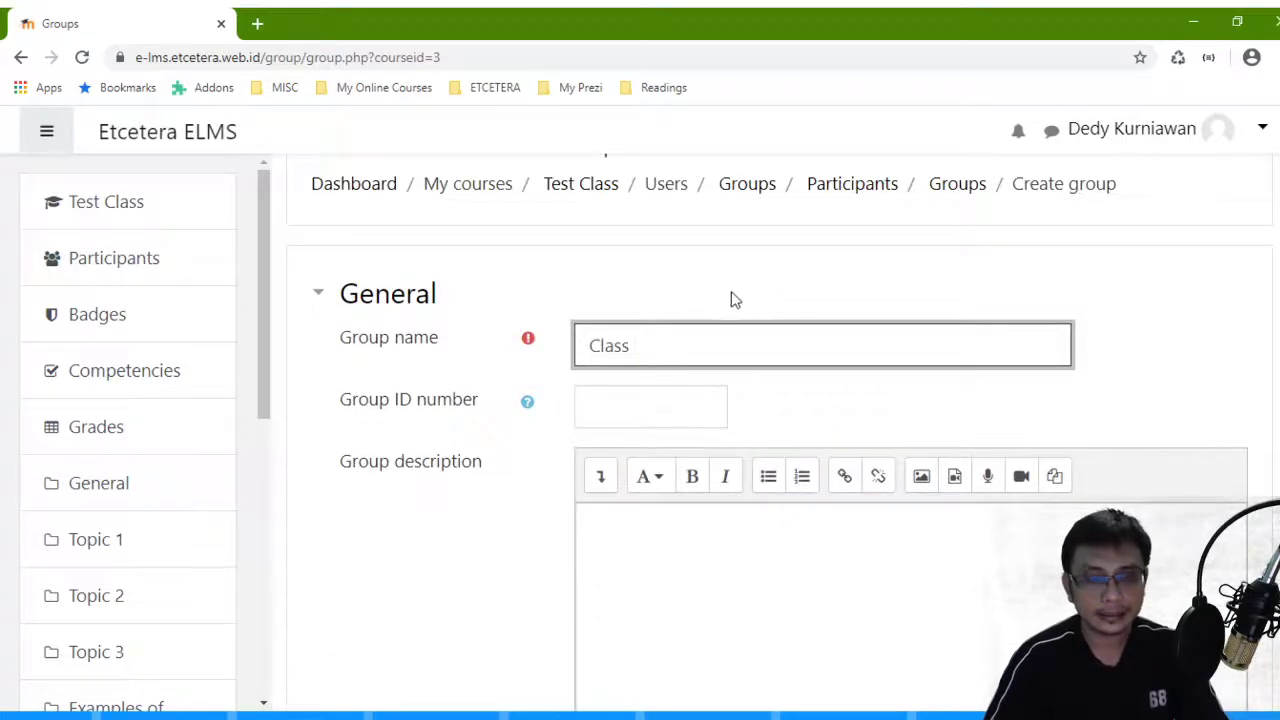
{"action": "type", "text": "C"}
{"action": "scroll", "coordinate": [726, 357], "scroll_direction": "down", "scroll_amount": 5}
{"action": "left_click", "coordinate": [680, 468]}
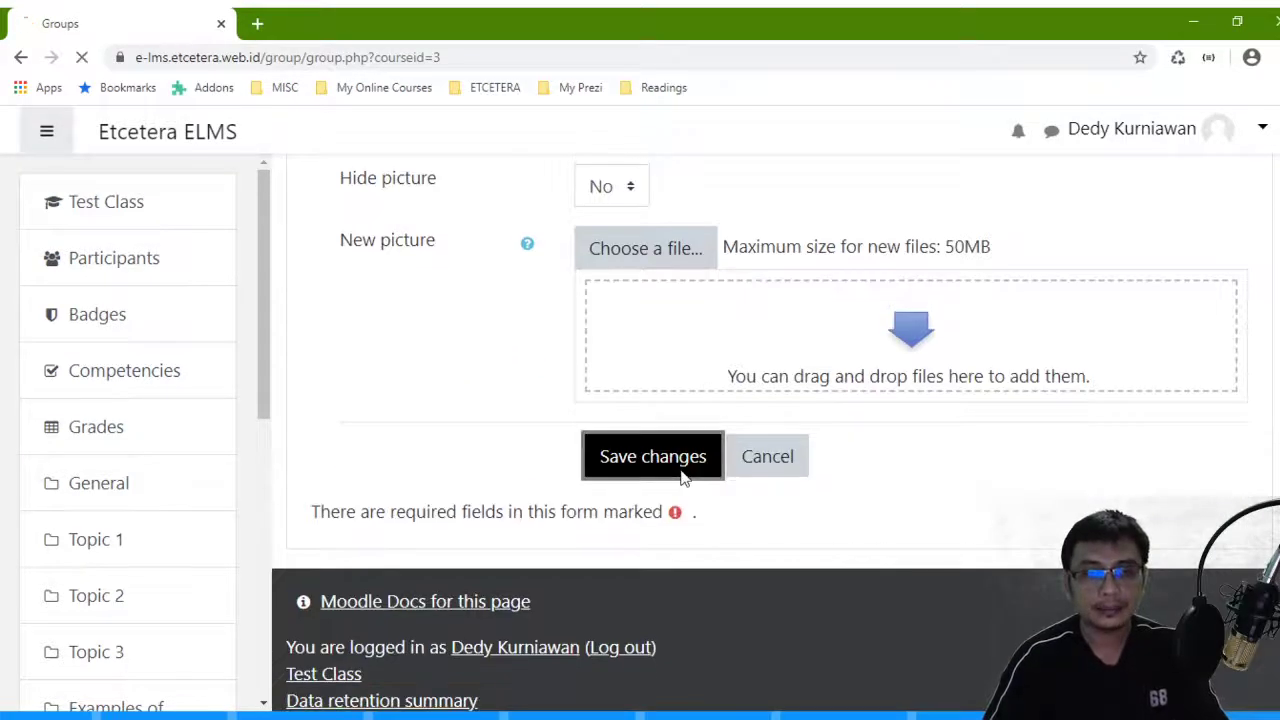
{"action": "scroll", "coordinate": [683, 480], "scroll_direction": "down", "scroll_amount": 3}
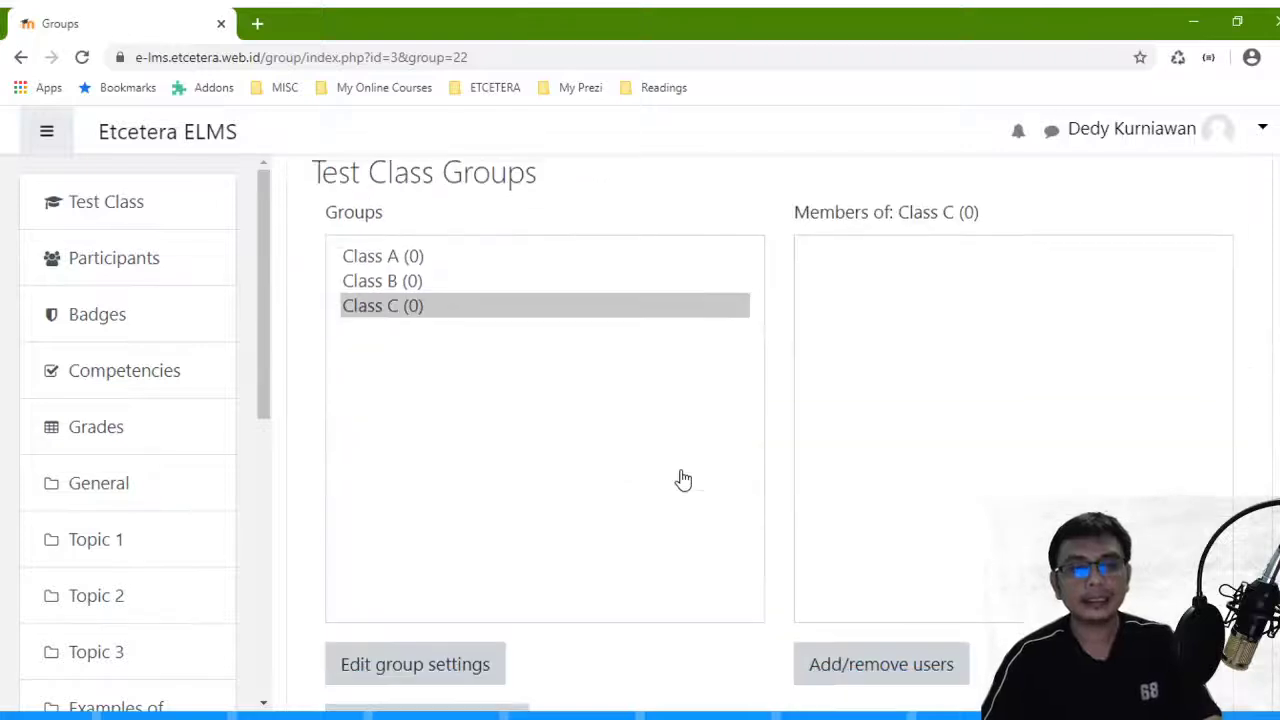
- Select Class A (0) and open its Add/remove users page, showing 27 potential members
{"action": "left_click", "coordinate": [412, 251]}
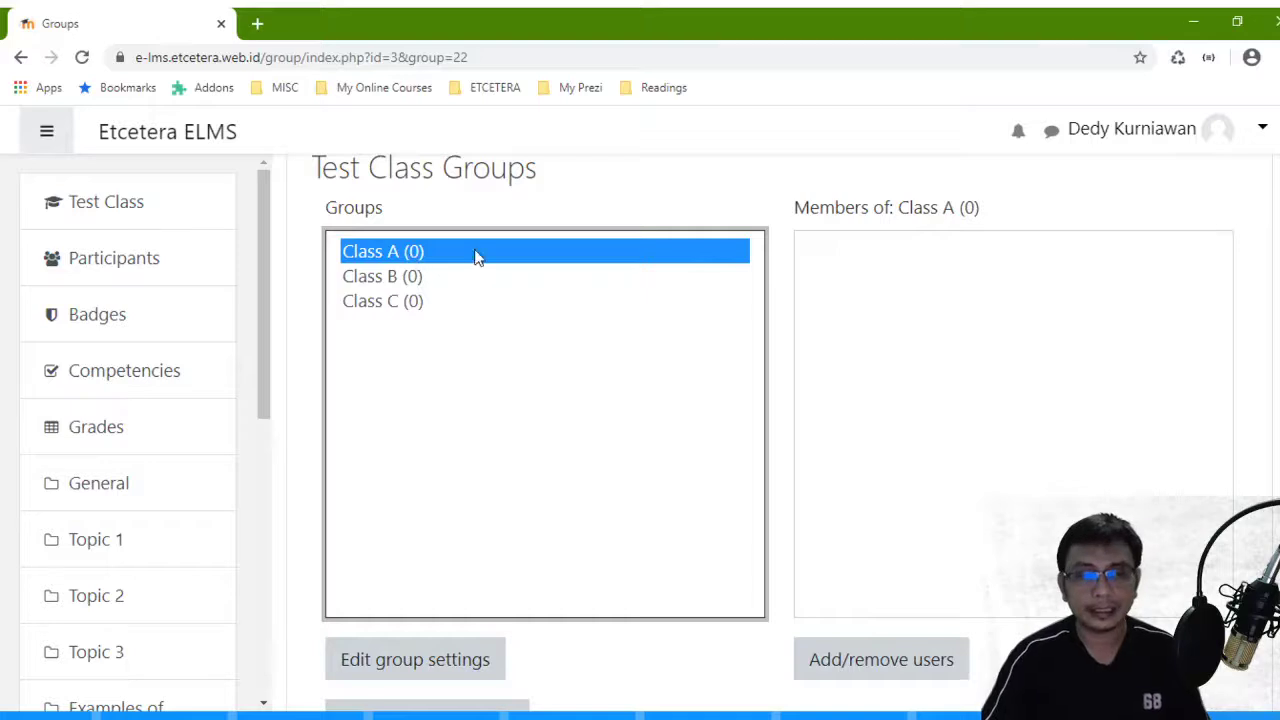
{"action": "scroll", "coordinate": [600, 330], "scroll_direction": "down", "scroll_amount": 3}
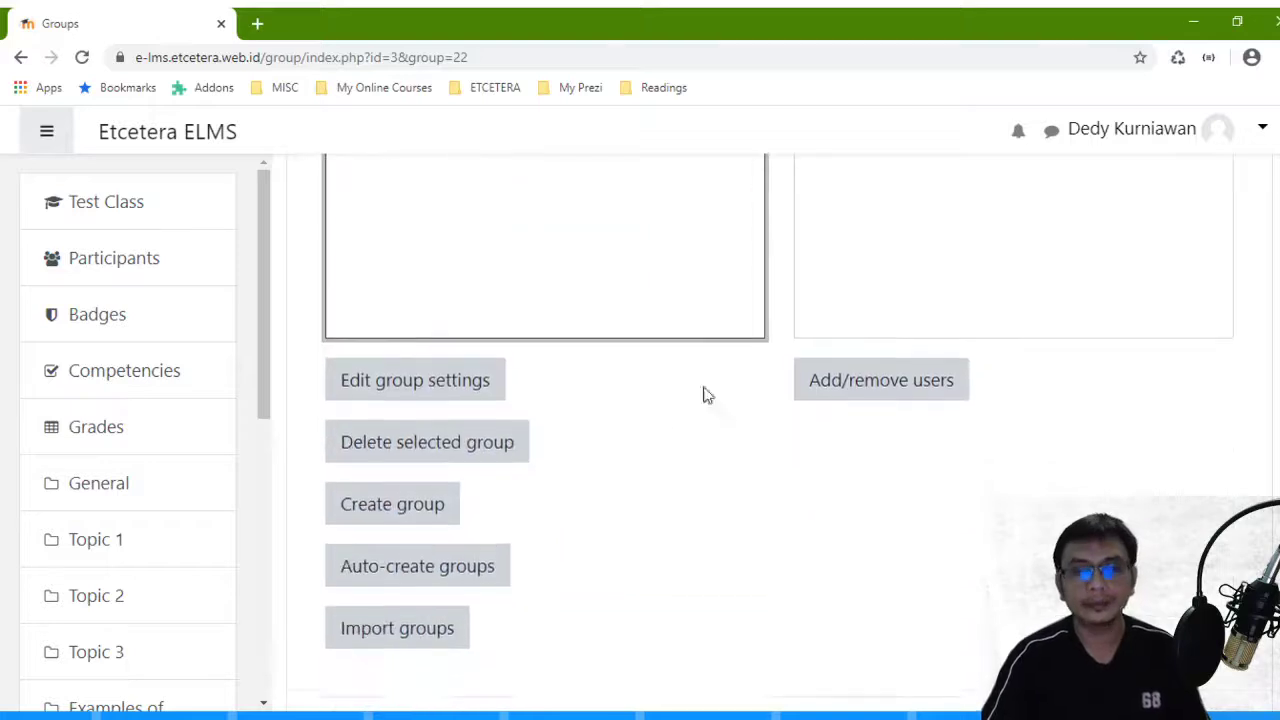
{"action": "left_click", "coordinate": [885, 375]}
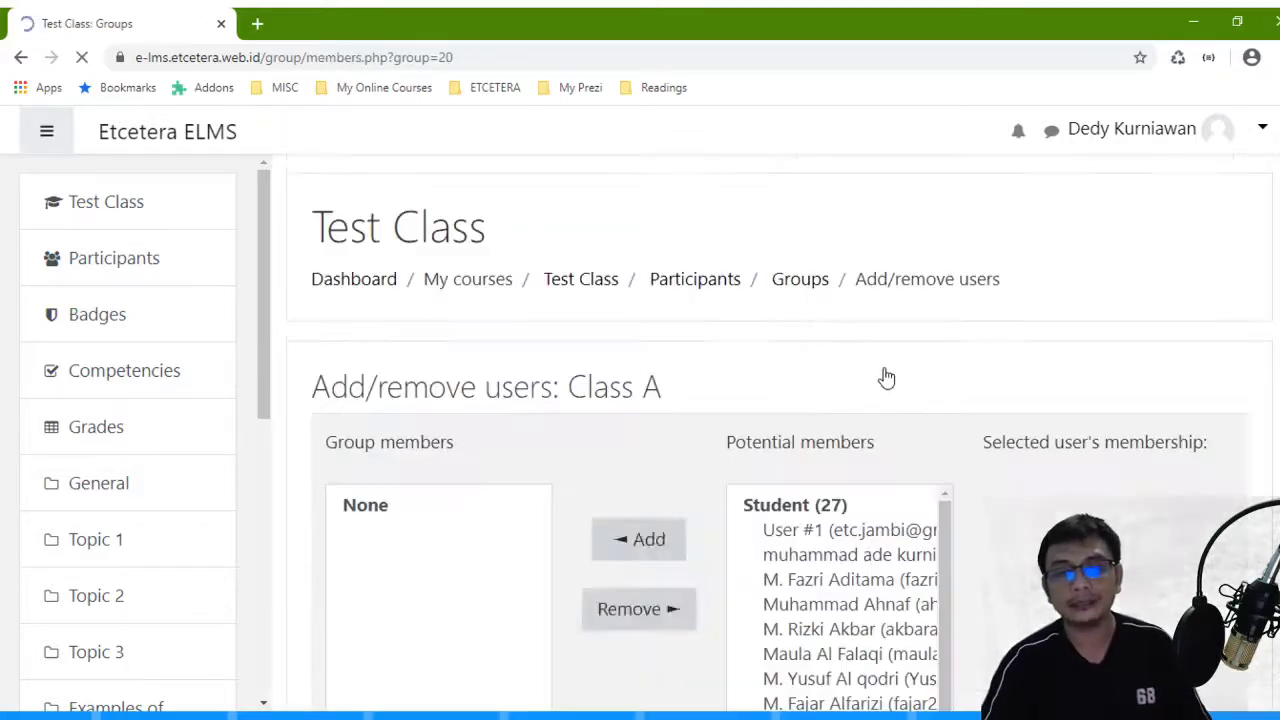
- Add the first two students to Class A one at a time
{"action": "scroll", "coordinate": [885, 375], "scroll_direction": "down", "scroll_amount": 2}
{"action": "scroll", "coordinate": [885, 375], "scroll_direction": "down", "scroll_amount": 1}
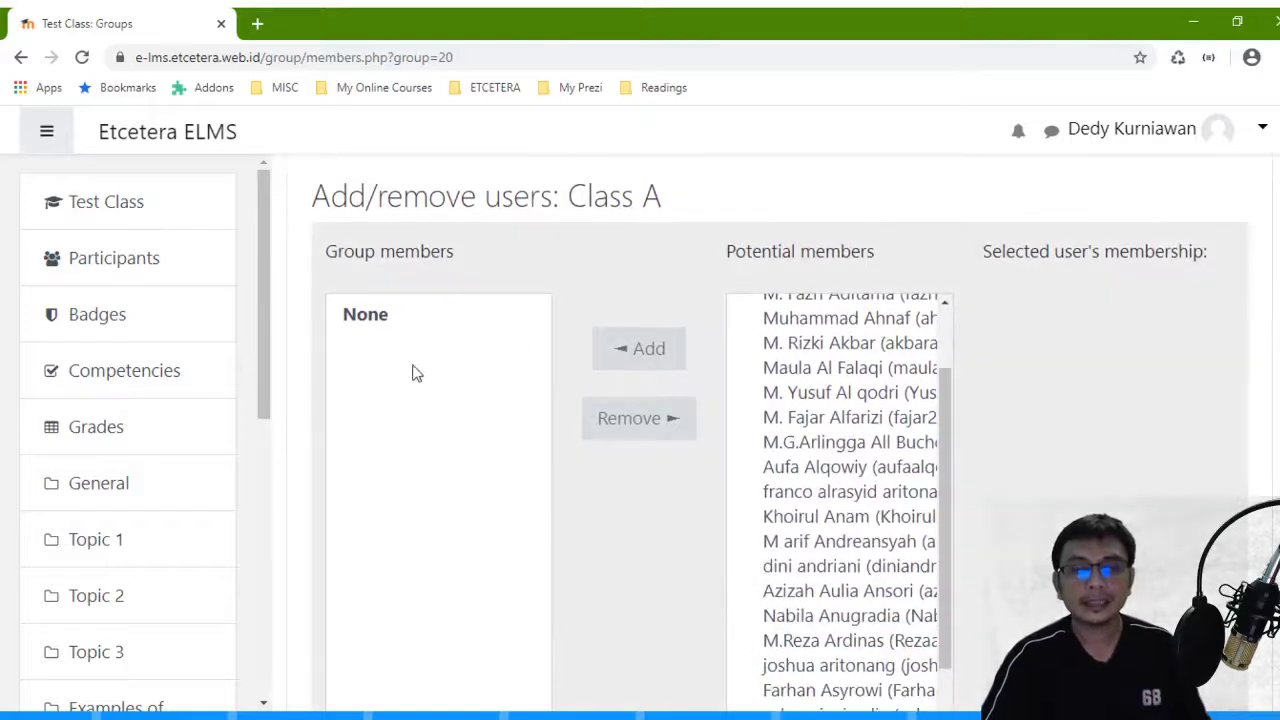
{"action": "scroll", "coordinate": [443, 363], "scroll_direction": "up", "scroll_amount": 2}
{"action": "scroll", "coordinate": [1020, 550], "scroll_direction": "down", "scroll_amount": 3}
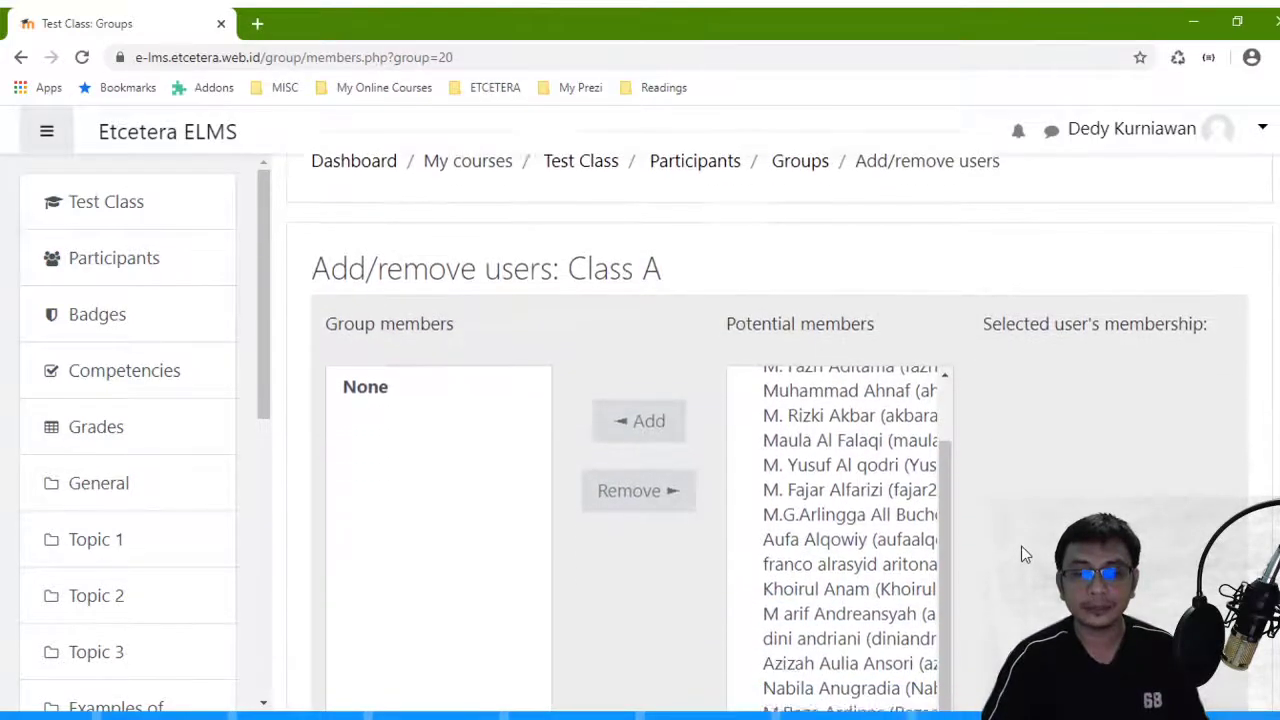
{"action": "left_click_drag", "start_coordinate": [949, 458], "coordinate": [944, 381]}
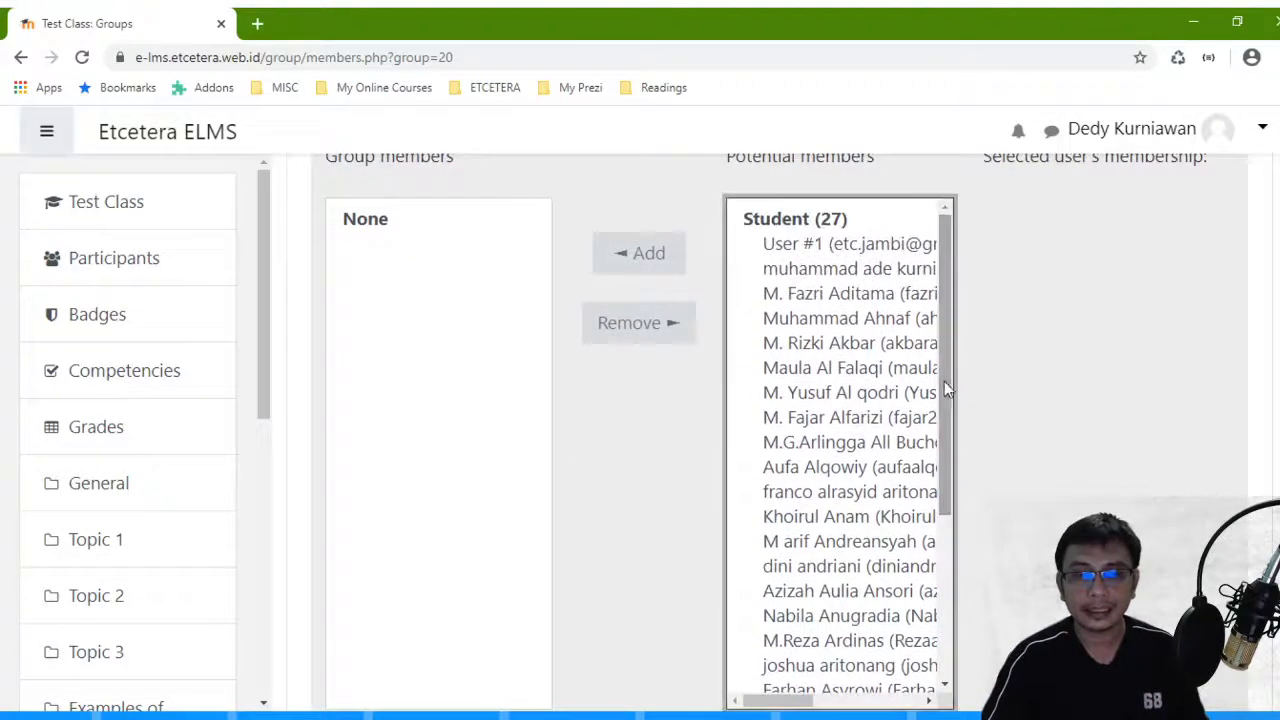
{"action": "left_click", "coordinate": [854, 268]}
{"action": "left_click", "coordinate": [648, 255]}
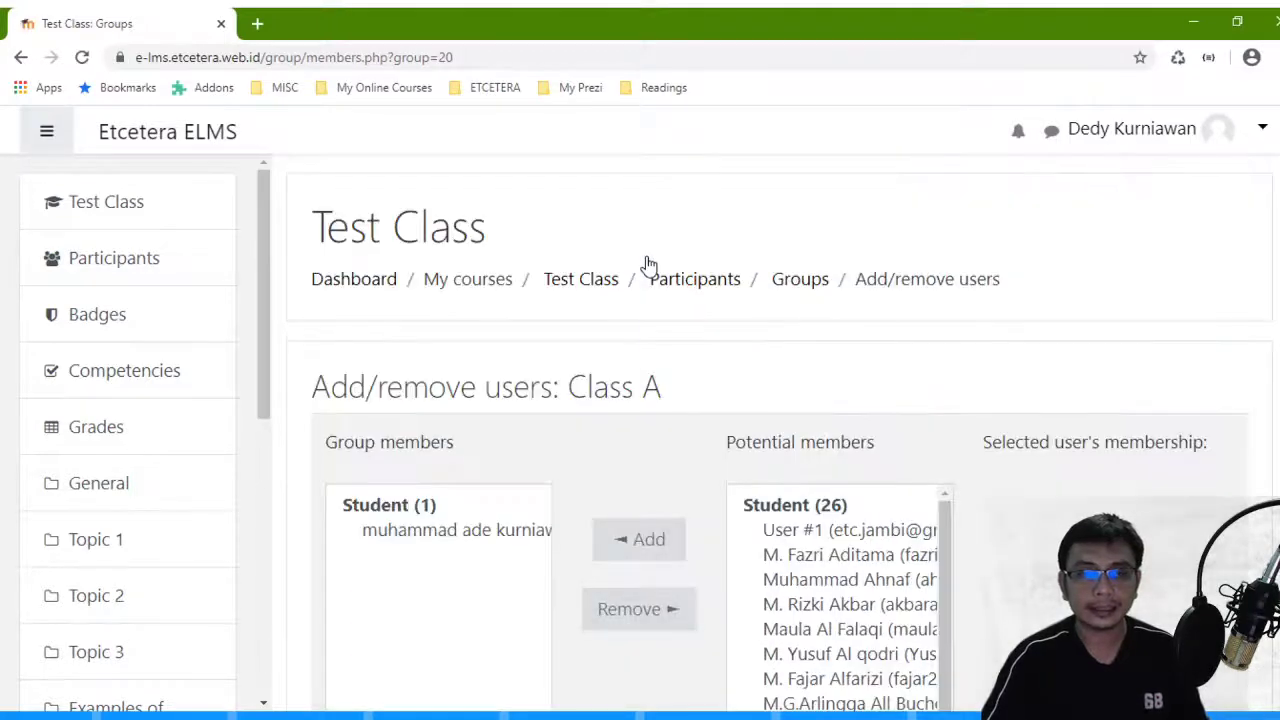
{"action": "left_click", "coordinate": [820, 270]}
{"action": "left_click", "coordinate": [645, 258]}
{"action": "scroll", "coordinate": [645, 272], "scroll_direction": "down", "scroll_amount": 1}
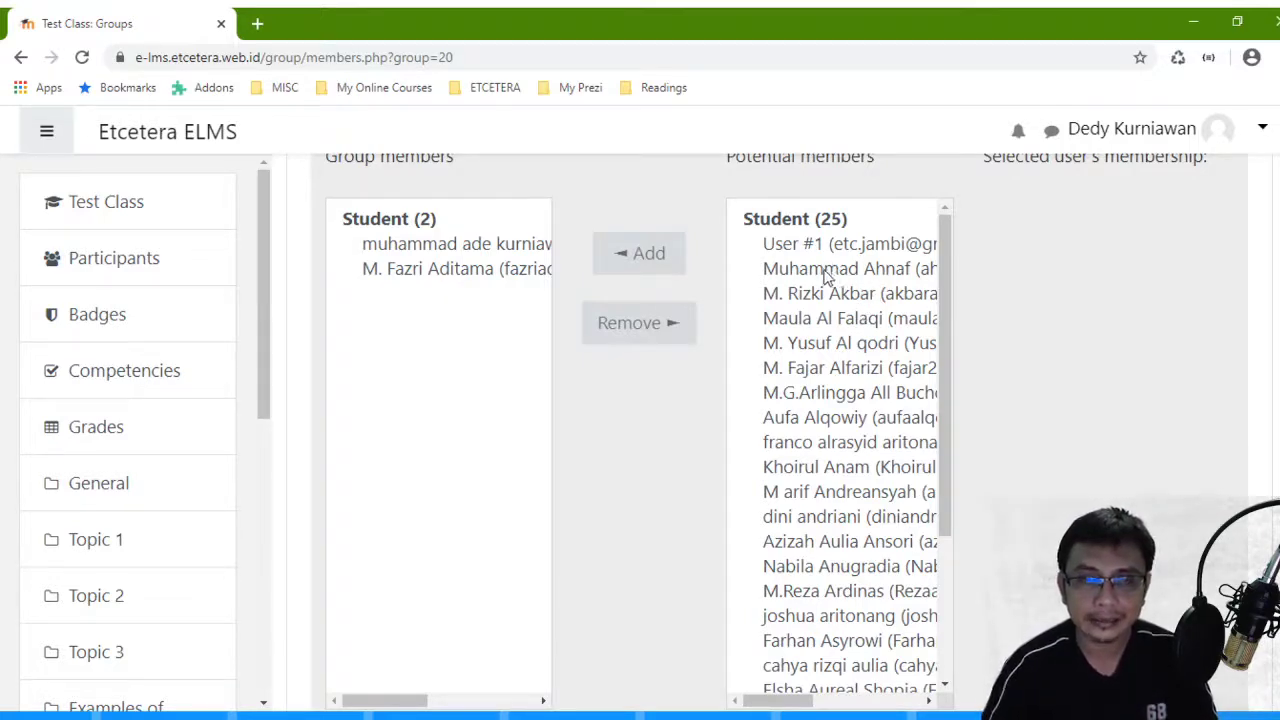
- Select a batch of seven more students and add them, bringing Class A to nine
{"action": "left_click", "coordinate": [826, 270]}
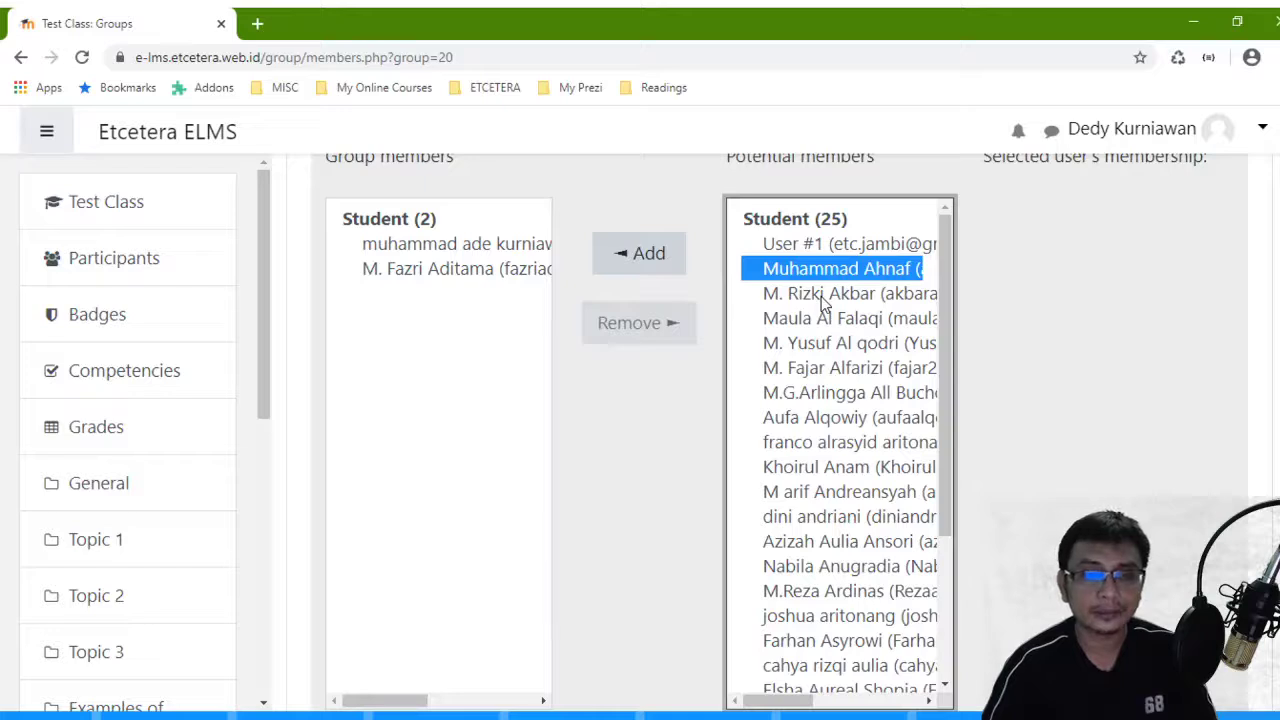
{"action": "left_click", "coordinate": [823, 293], "text": "ctrl"}
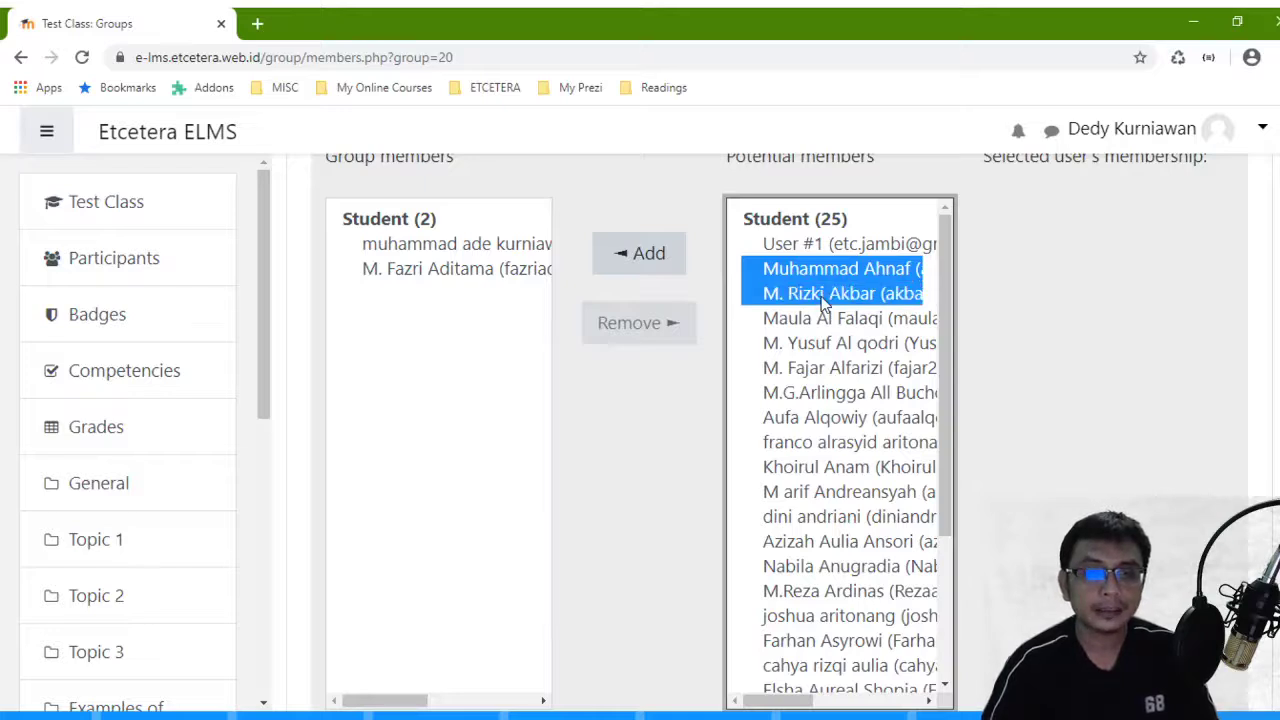
{"action": "left_click", "coordinate": [821, 320], "text": "ctrl"}
{"action": "left_click", "coordinate": [824, 343], "text": "ctrl"}
{"action": "left_click", "coordinate": [826, 368], "text": "ctrl"}
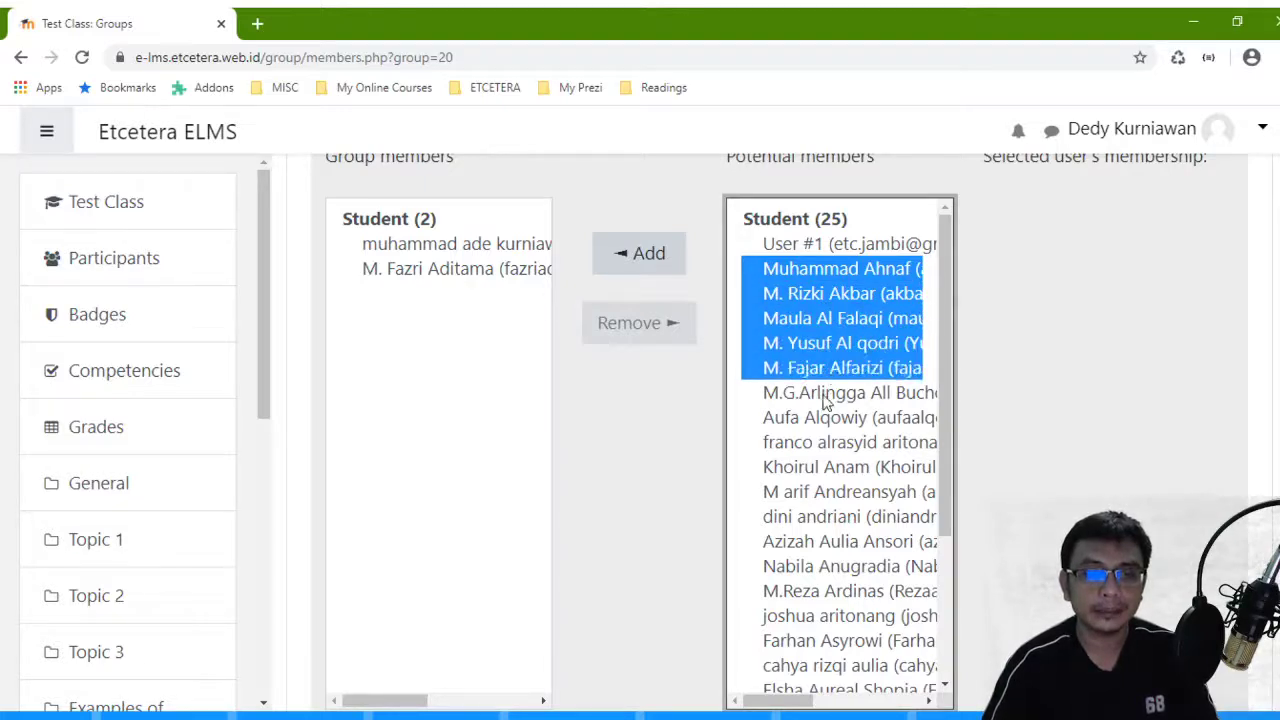
{"action": "left_click", "coordinate": [826, 393], "text": "ctrl"}
{"action": "left_click", "coordinate": [826, 418], "text": "ctrl"}
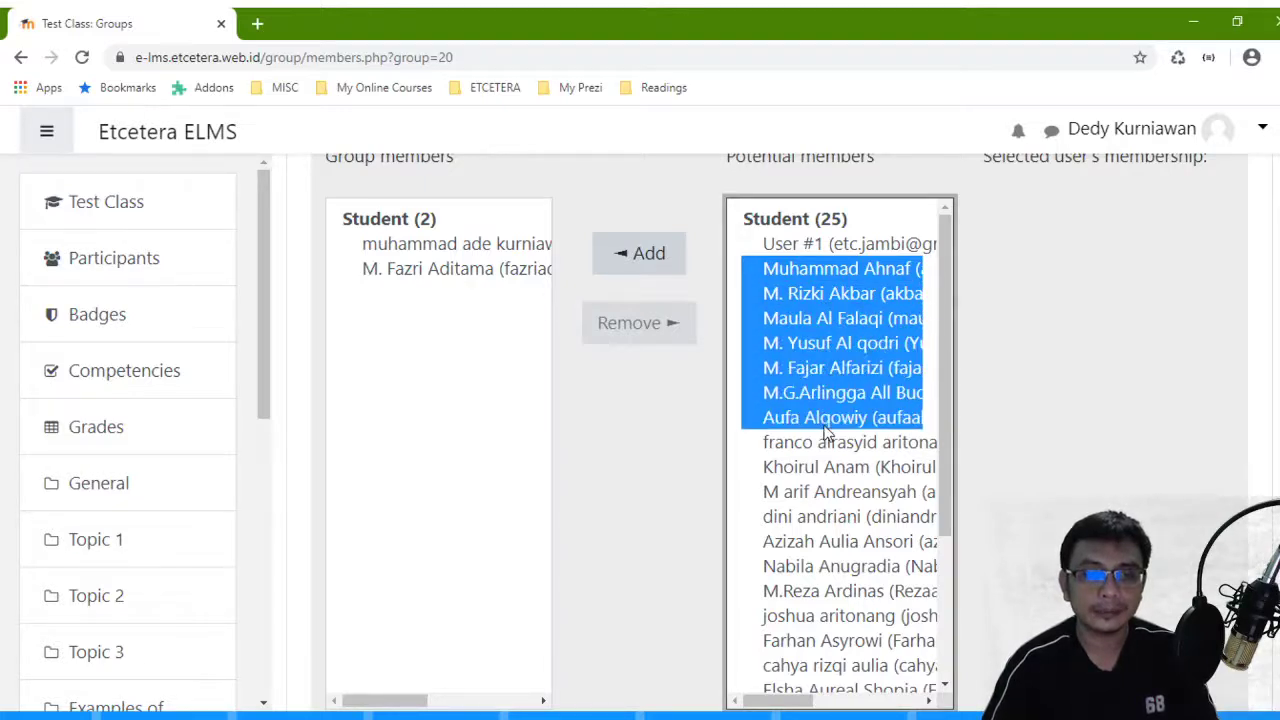
{"action": "left_click", "coordinate": [660, 272]}
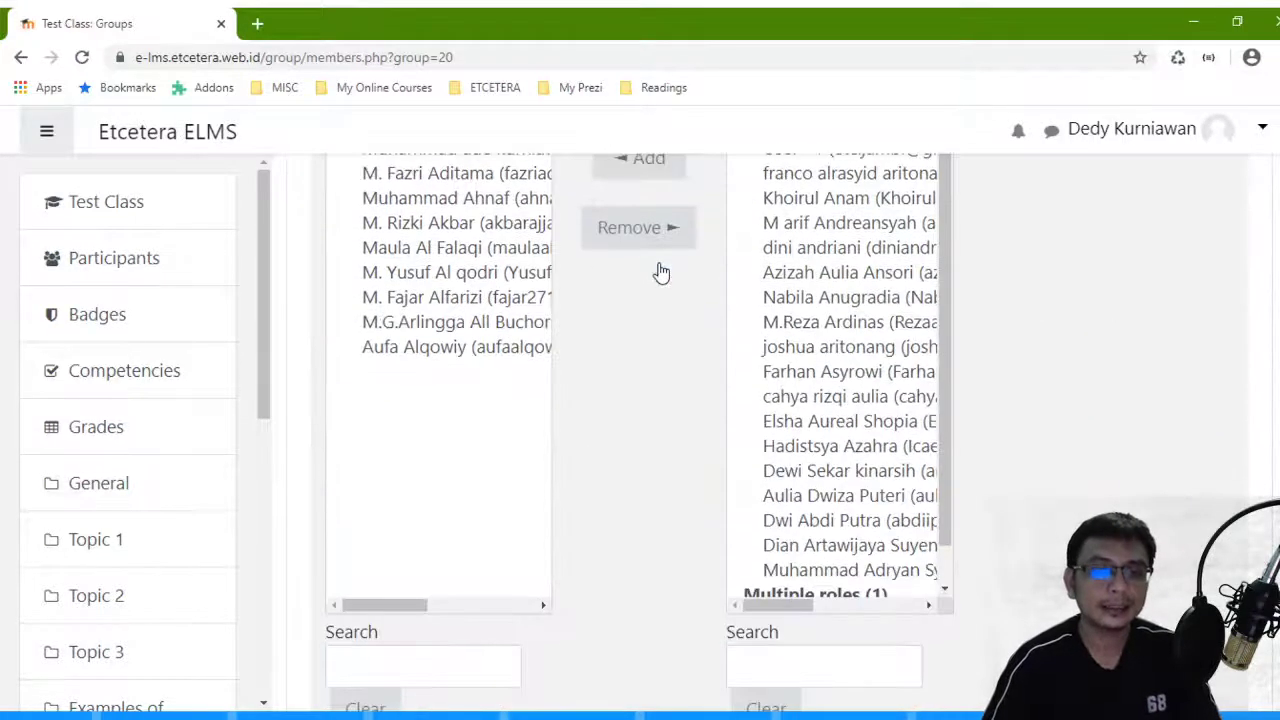
{"action": "scroll", "coordinate": [659, 272], "scroll_direction": "down", "scroll_amount": 2}
{"action": "scroll", "coordinate": [657, 271], "scroll_direction": "down", "scroll_amount": 2}
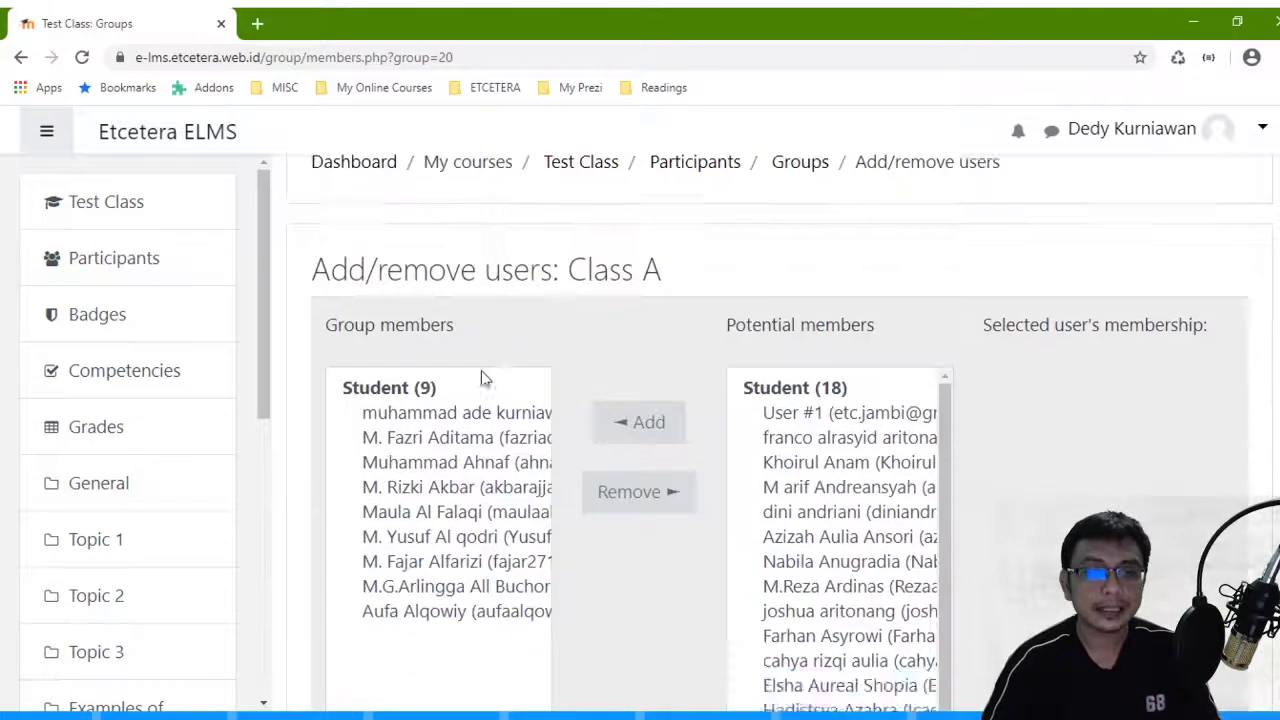
{"action": "scroll", "coordinate": [503, 480], "scroll_direction": "down", "scroll_amount": 5}
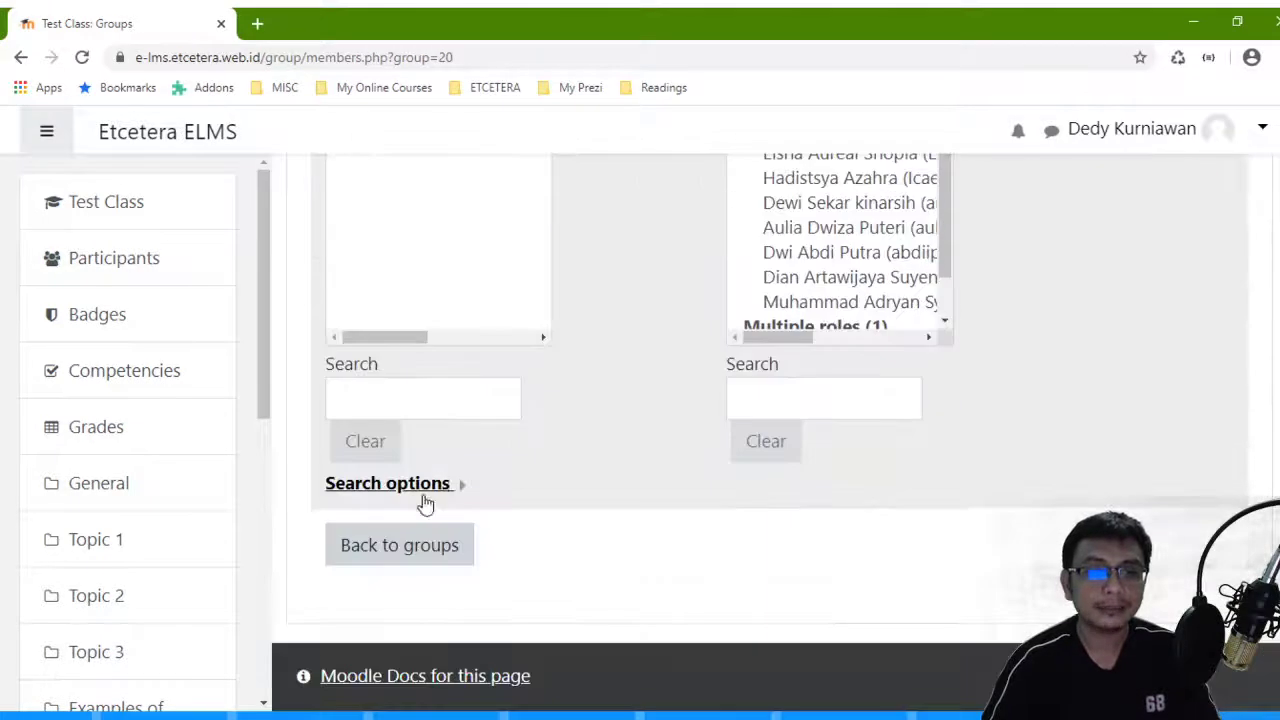
- Return to the groups overview and open Add/remove users for the empty Class B group
{"action": "left_click", "coordinate": [437, 553]}
{"action": "scroll", "coordinate": [432, 415], "scroll_direction": "down", "scroll_amount": 2}
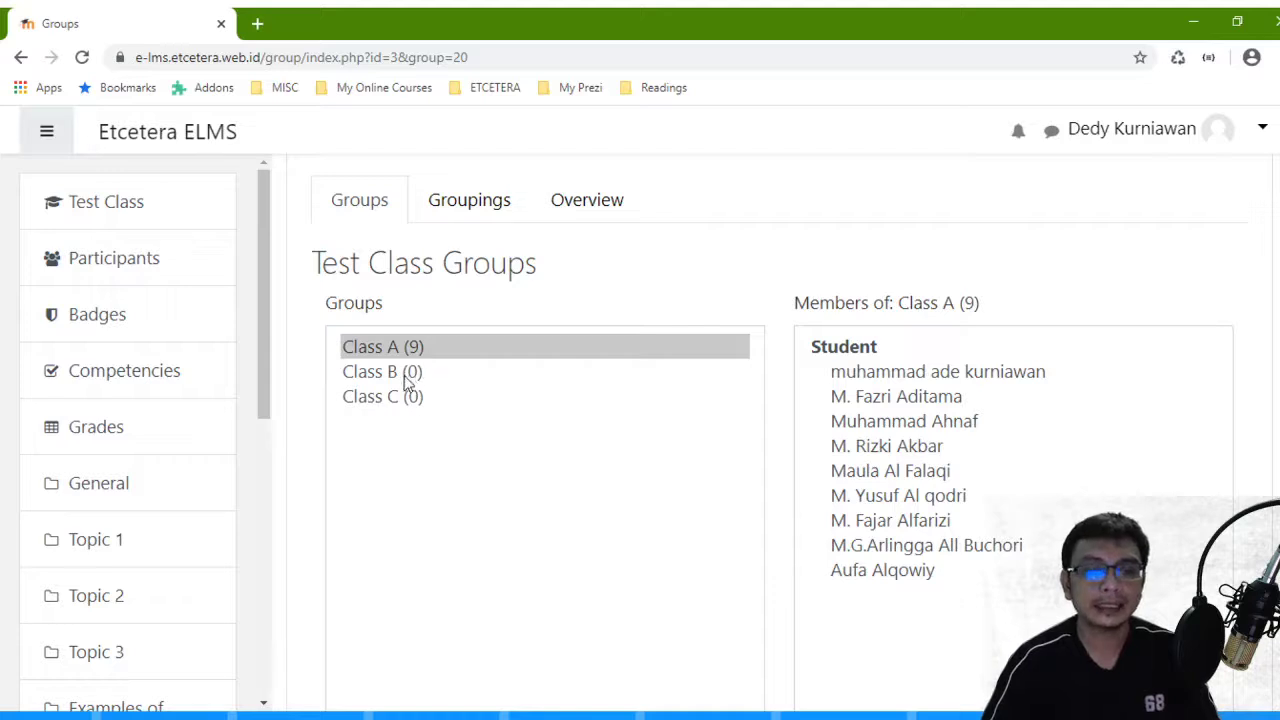
{"action": "left_click", "coordinate": [406, 377]}
{"action": "scroll", "coordinate": [832, 378], "scroll_direction": "down", "scroll_amount": 3}
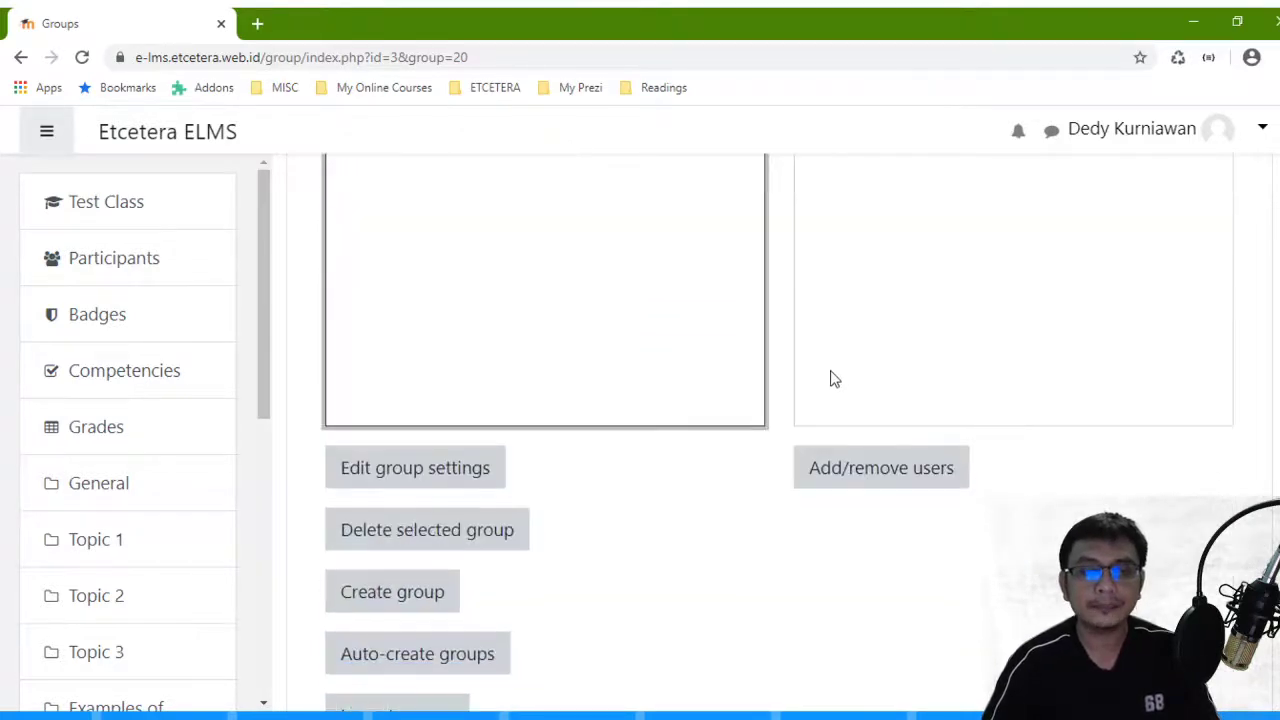
{"action": "left_click", "coordinate": [872, 470]}
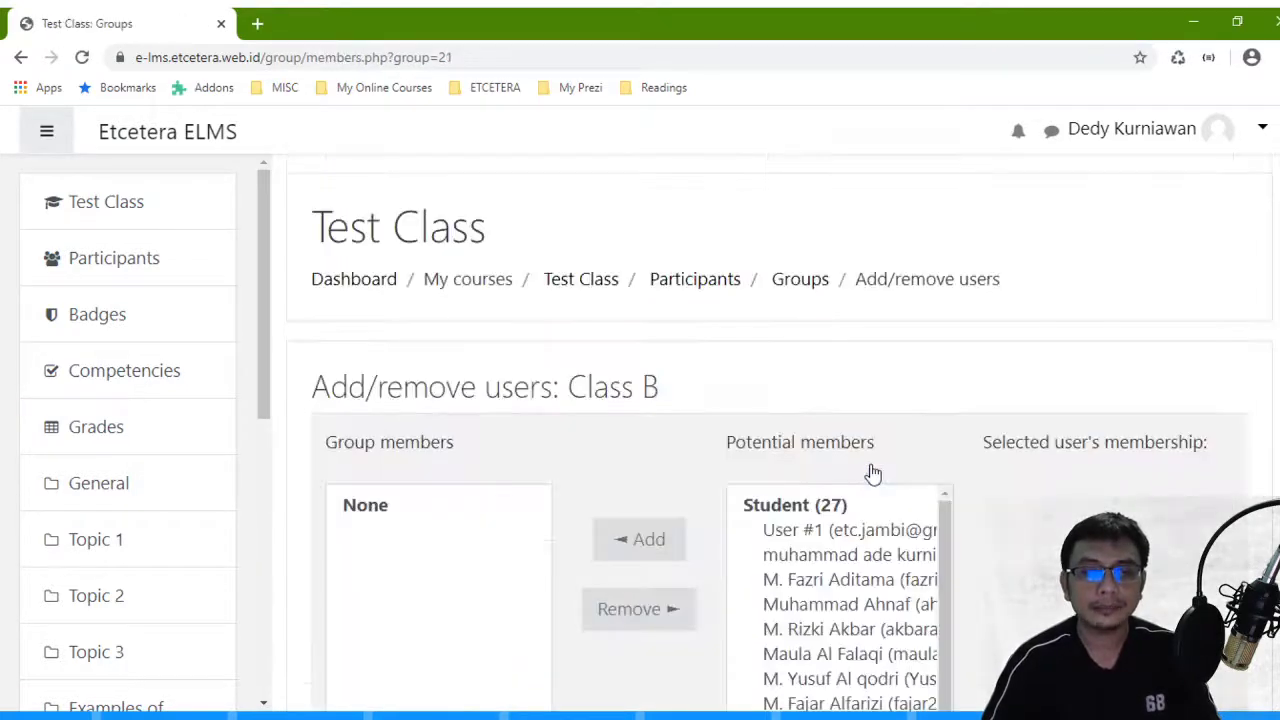
- Select nine students from Potential members and add them to Class B
{"action": "scroll", "coordinate": [843, 400], "scroll_direction": "down", "scroll_amount": 1}
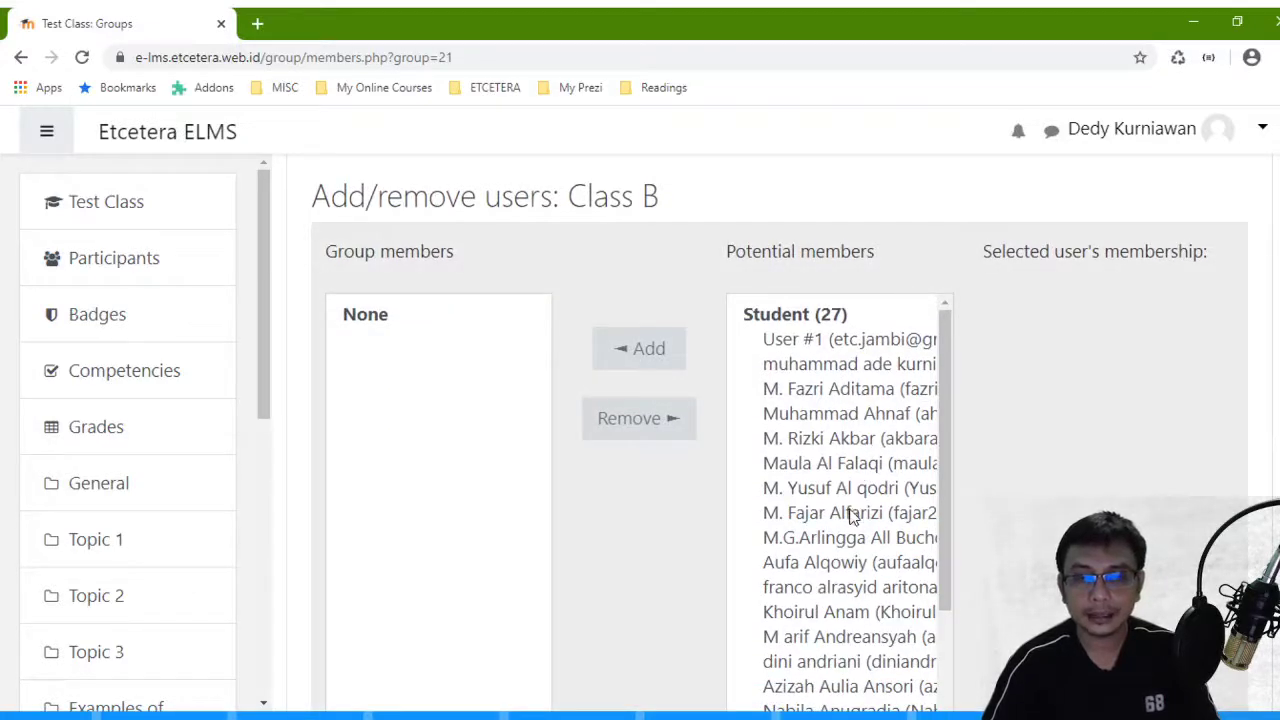
{"action": "left_click", "coordinate": [848, 587]}
{"action": "scroll", "coordinate": [860, 500], "scroll_direction": "down", "scroll_amount": 2}
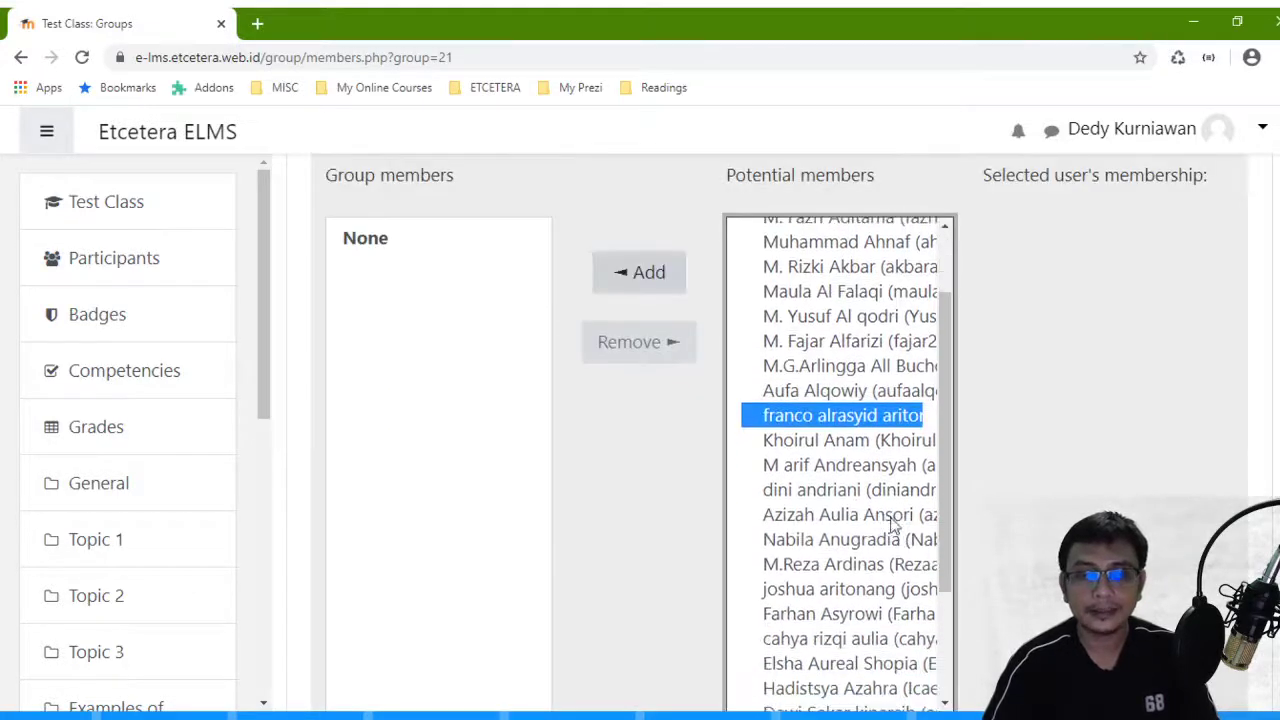
{"action": "left_click", "coordinate": [868, 442], "text": "ctrl"}
{"action": "left_click", "coordinate": [862, 466], "text": "ctrl"}
{"action": "left_click", "coordinate": [862, 490], "text": "ctrl"}
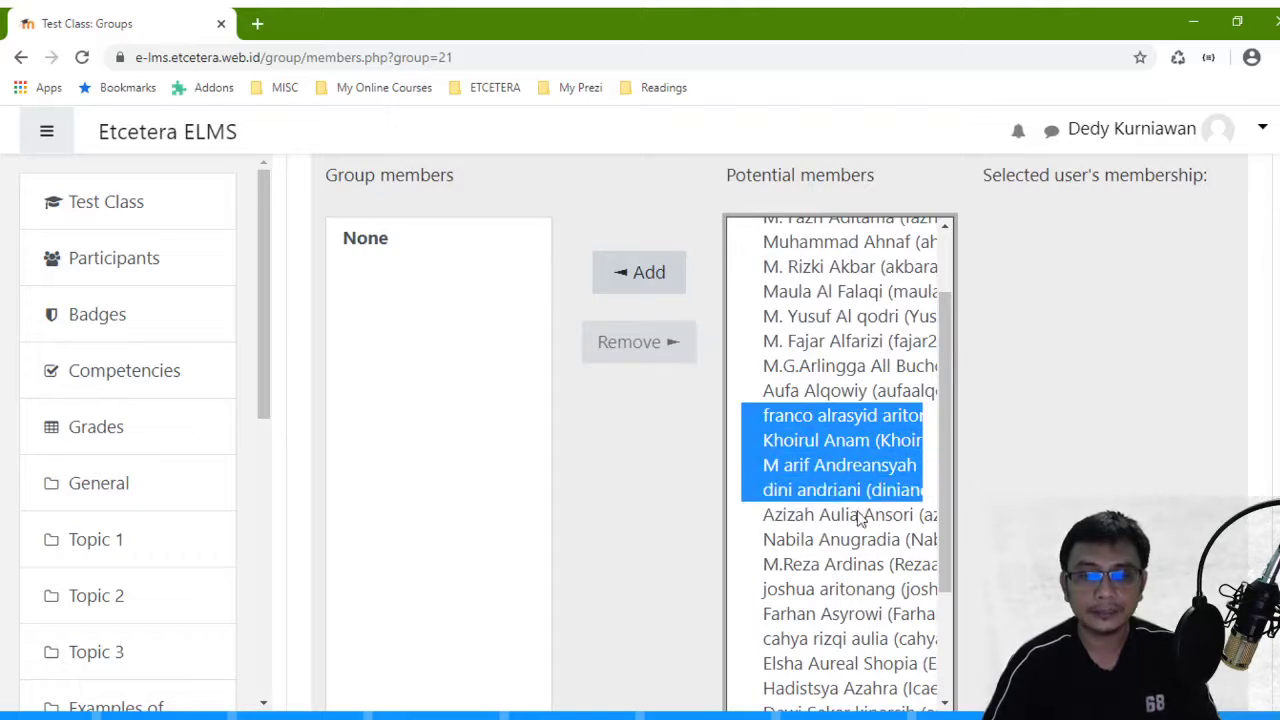
{"action": "left_click", "coordinate": [864, 514], "text": "ctrl"}
{"action": "left_click", "coordinate": [866, 539], "text": "ctrl"}
{"action": "left_click", "coordinate": [868, 564], "text": "ctrl"}
{"action": "left_click", "coordinate": [874, 590], "text": "ctrl"}
{"action": "left_click", "coordinate": [880, 614], "text": "ctrl"}
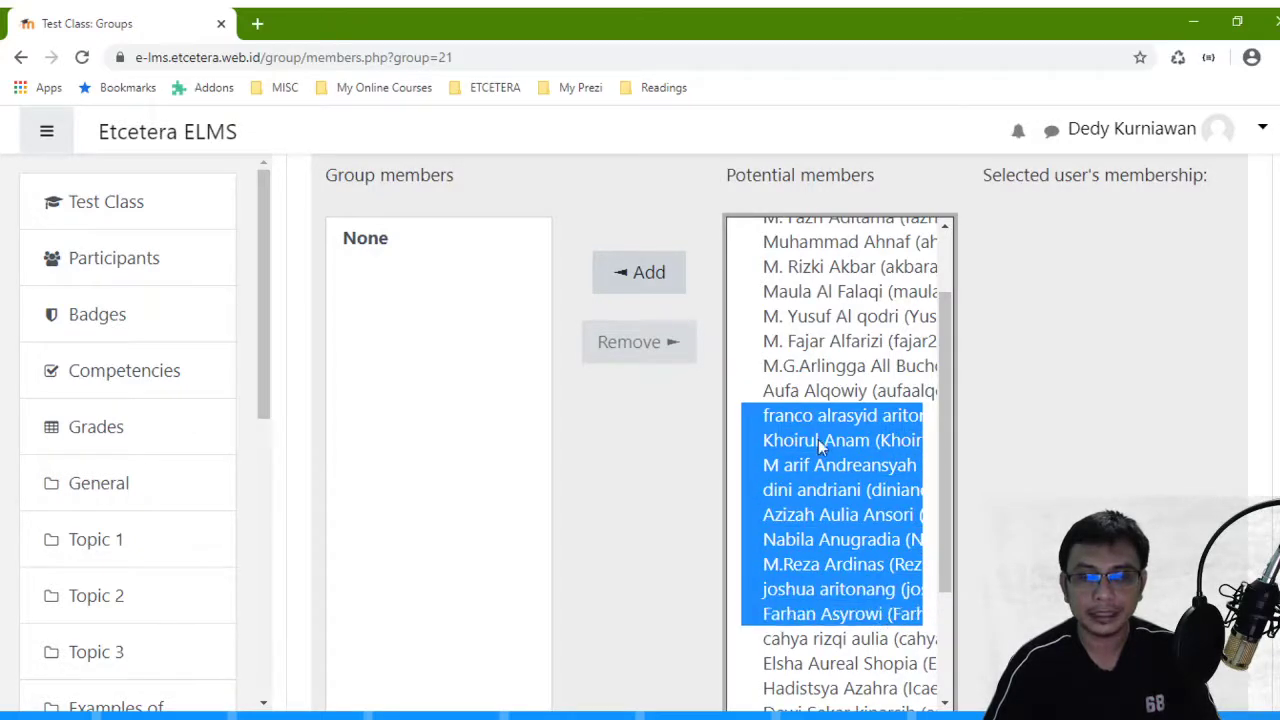
{"action": "left_click", "coordinate": [638, 272]}
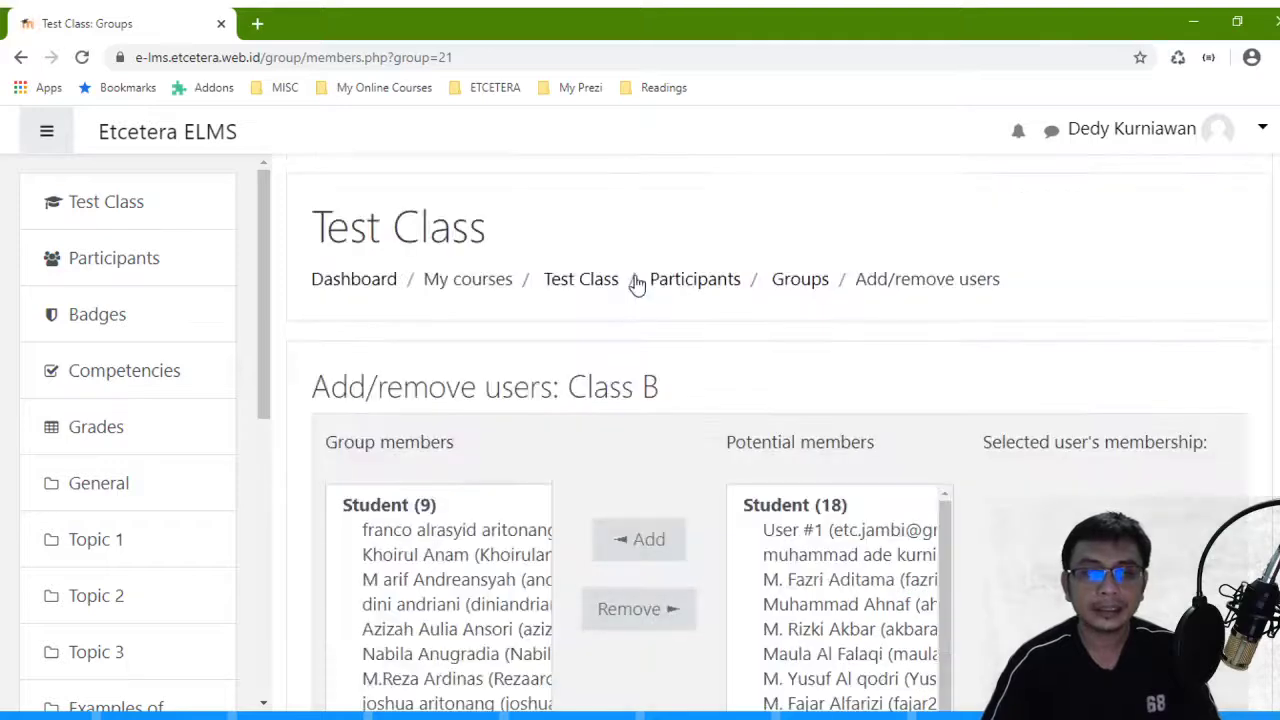
- Go back to the groups overview and select the Class C group
{"action": "scroll", "coordinate": [640, 280], "scroll_direction": "down", "scroll_amount": 5}
{"action": "scroll", "coordinate": [398, 322], "scroll_direction": "up", "scroll_amount": 4}
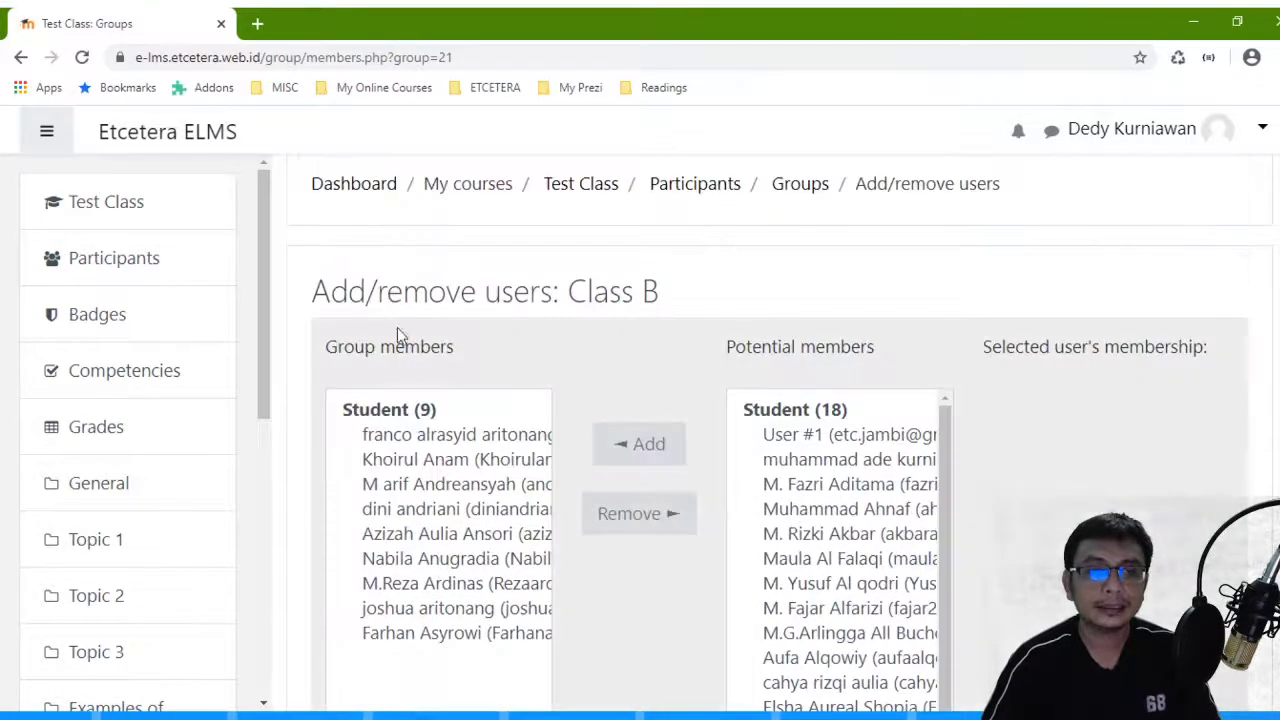
{"action": "scroll", "coordinate": [420, 440], "scroll_direction": "down", "scroll_amount": 5}
{"action": "left_click", "coordinate": [430, 455]}
{"action": "scroll", "coordinate": [440, 440], "scroll_direction": "down", "scroll_amount": 2}
{"action": "left_click", "coordinate": [413, 400]}
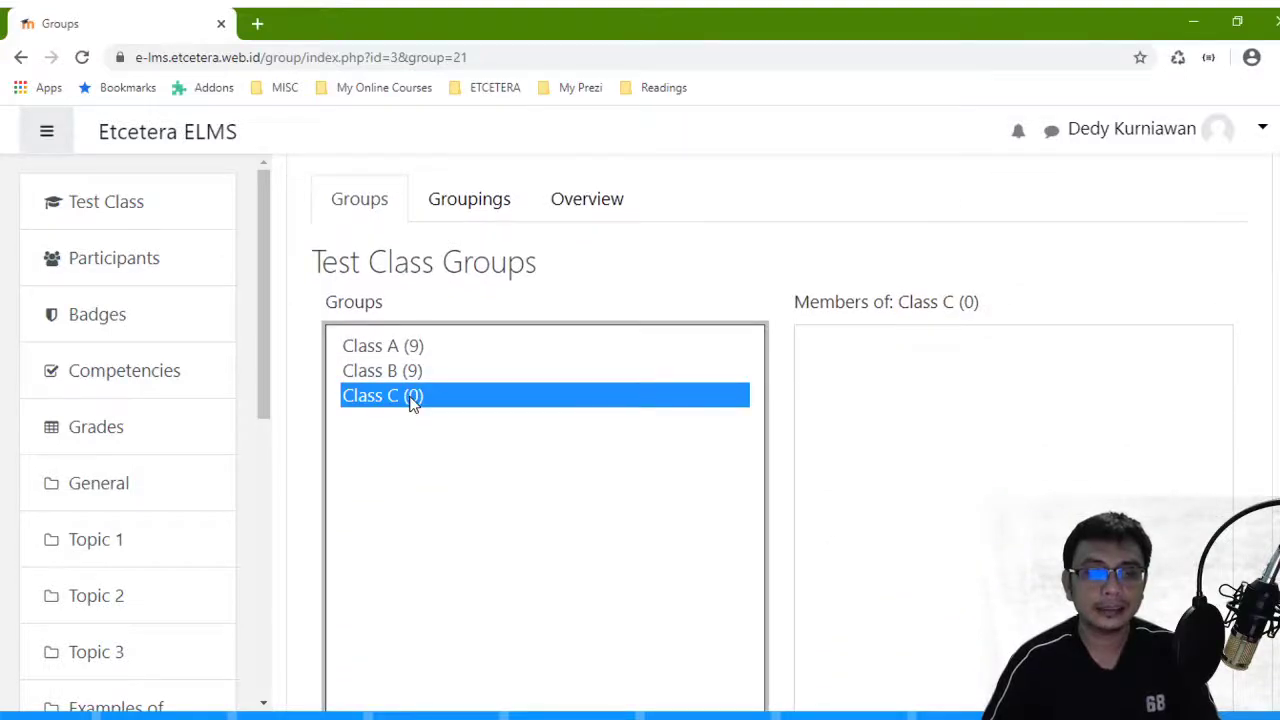
- Open Class C's member management and add a range of seven students
{"action": "scroll", "coordinate": [413, 400], "scroll_direction": "down", "scroll_amount": 5}
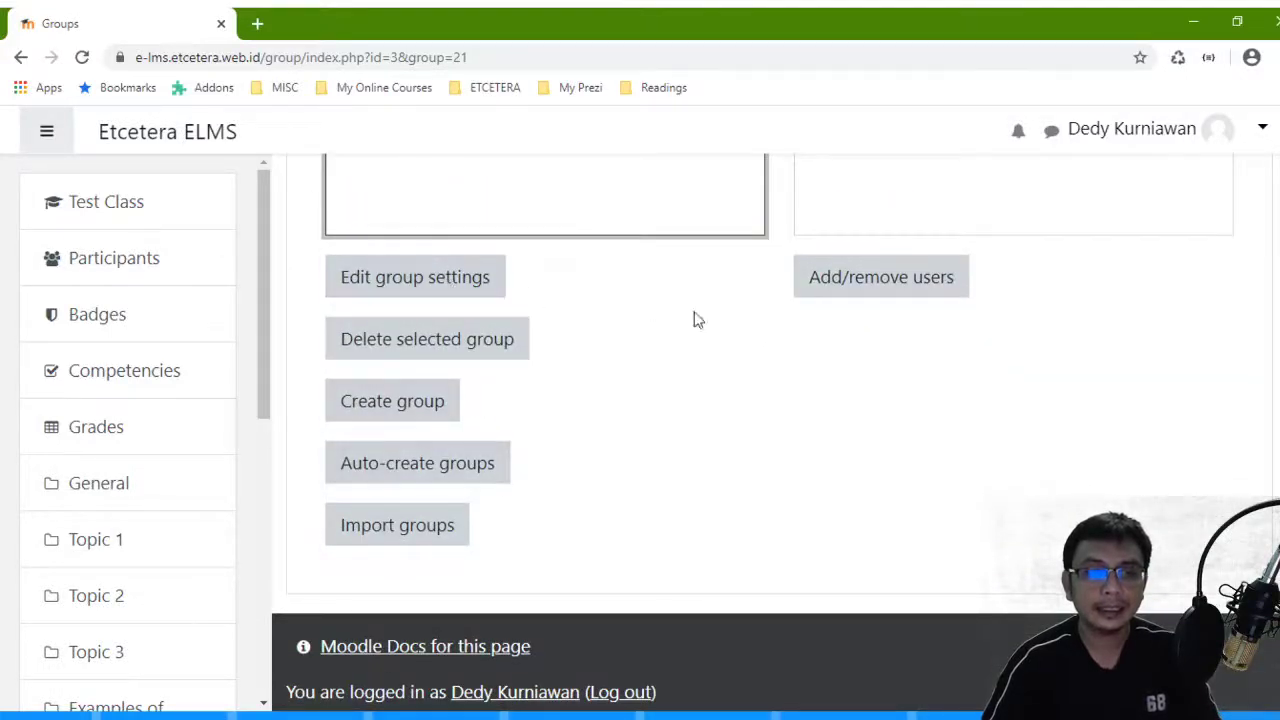
{"action": "left_click", "coordinate": [900, 280]}
{"action": "scroll", "coordinate": [835, 350], "scroll_direction": "down", "scroll_amount": 3}
{"action": "scroll", "coordinate": [850, 380], "scroll_direction": "down", "scroll_amount": 2}
{"action": "scroll", "coordinate": [850, 430], "scroll_direction": "down", "scroll_amount": 3}
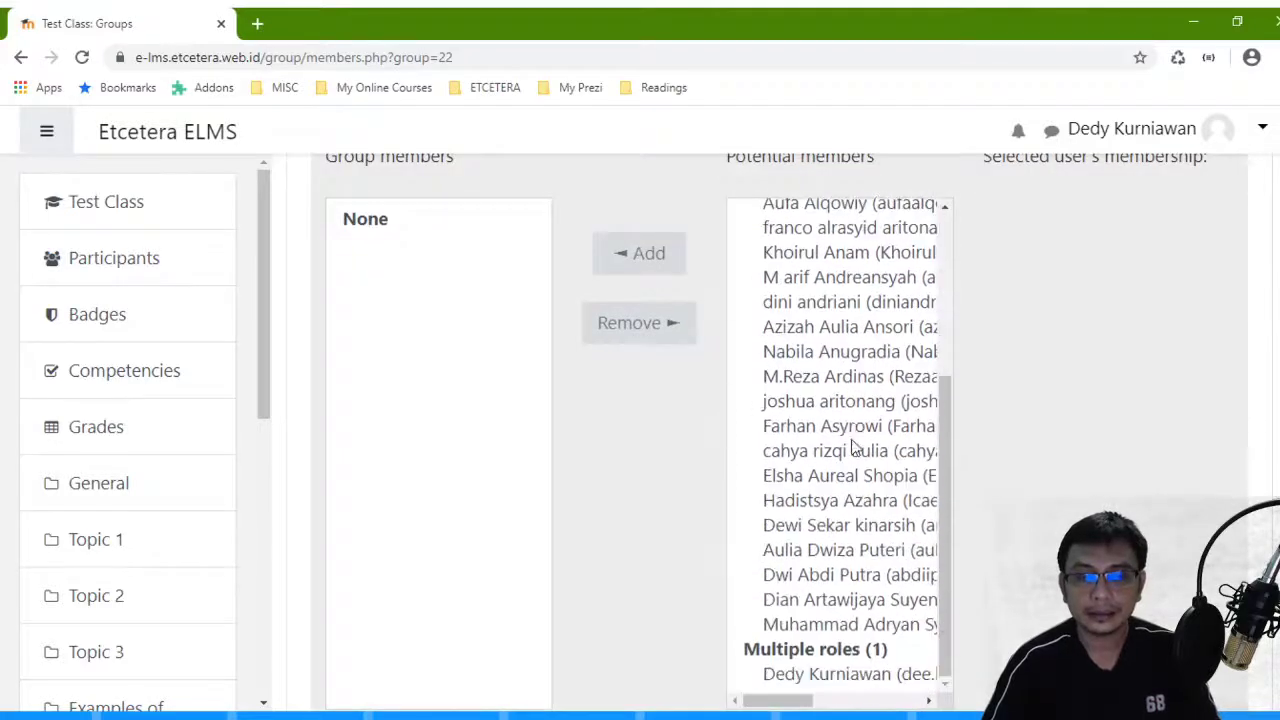
{"action": "scroll", "coordinate": [822, 355], "scroll_direction": "up", "scroll_amount": 4}
{"action": "scroll", "coordinate": [822, 357], "scroll_direction": "down", "scroll_amount": 4}
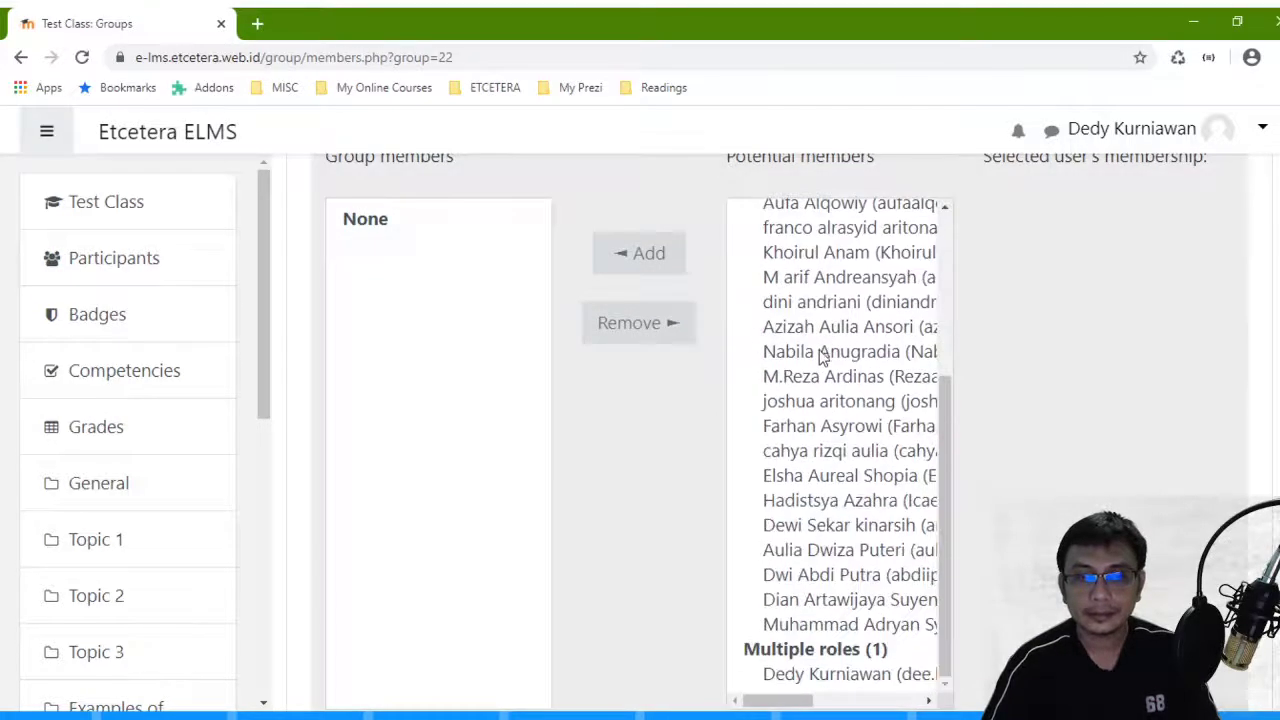
{"action": "left_click", "coordinate": [838, 626]}
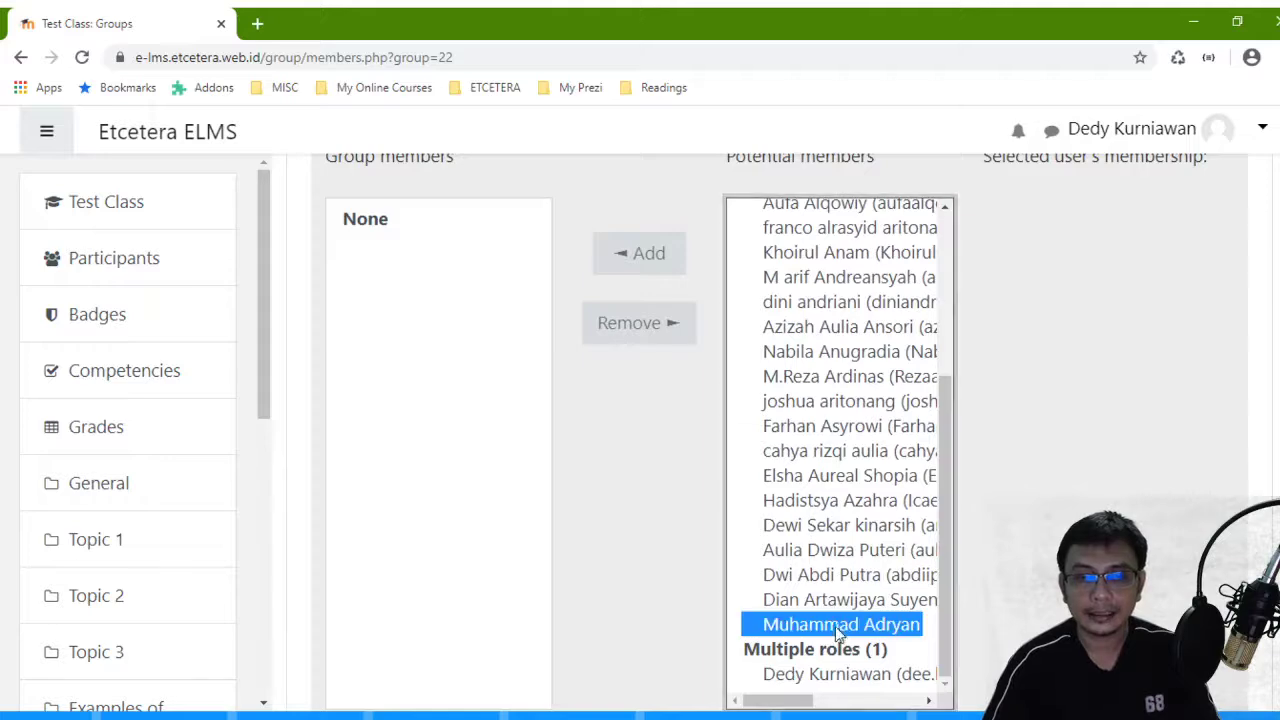
{"action": "left_click", "coordinate": [840, 478], "text": "shift"}
{"action": "left_click", "coordinate": [662, 256]}
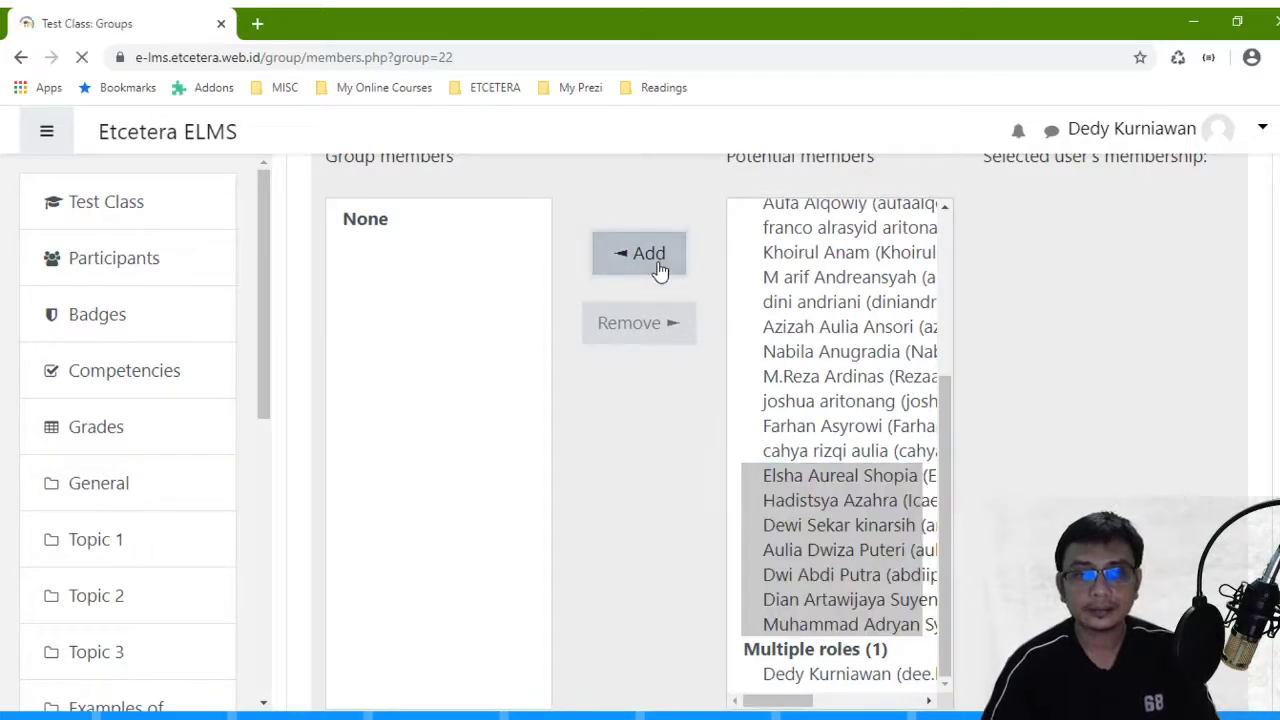
- Add two more students to Class C for nine, then return to the groups overview
{"action": "scroll", "coordinate": [660, 272], "scroll_direction": "down", "scroll_amount": 4}
{"action": "scroll", "coordinate": [660, 272], "scroll_direction": "up", "scroll_amount": 2}
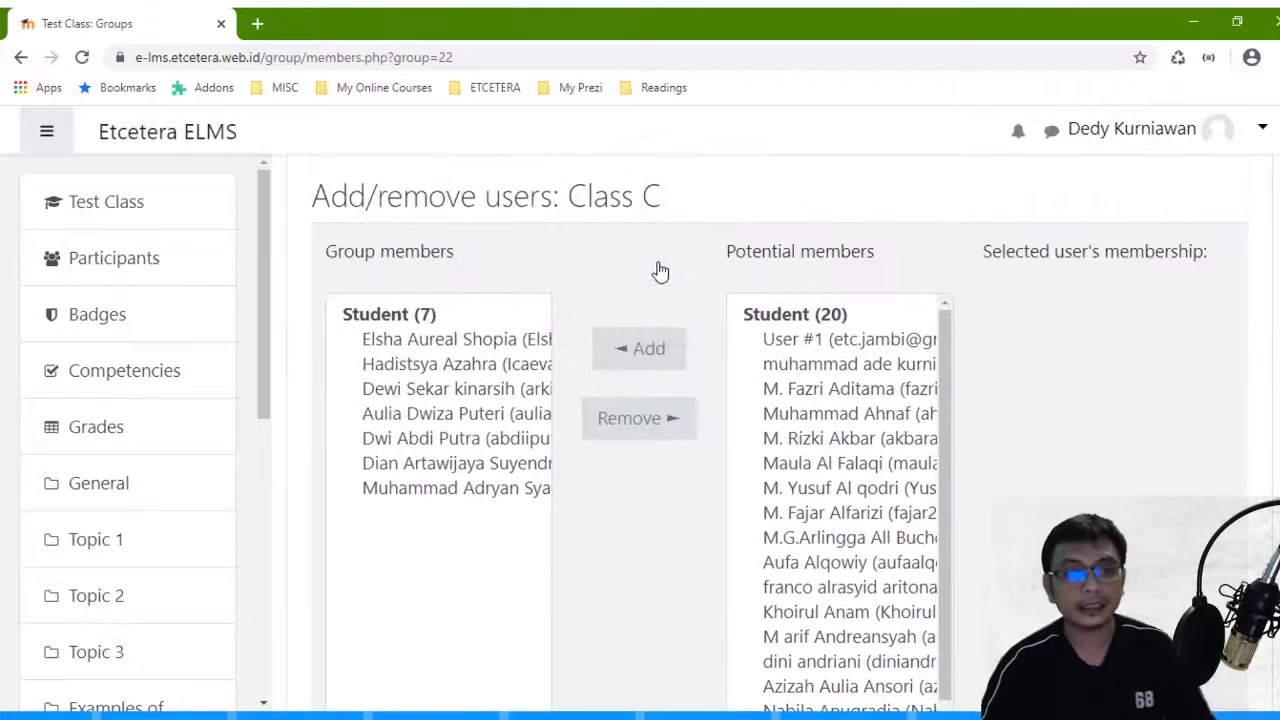
{"action": "scroll", "coordinate": [657, 271], "scroll_direction": "down", "scroll_amount": 3}
{"action": "scroll", "coordinate": [830, 420], "scroll_direction": "down", "scroll_amount": 2}
{"action": "scroll", "coordinate": [833, 410], "scroll_direction": "up", "scroll_amount": 2}
{"action": "scroll", "coordinate": [820, 408], "scroll_direction": "down", "scroll_amount": 2}
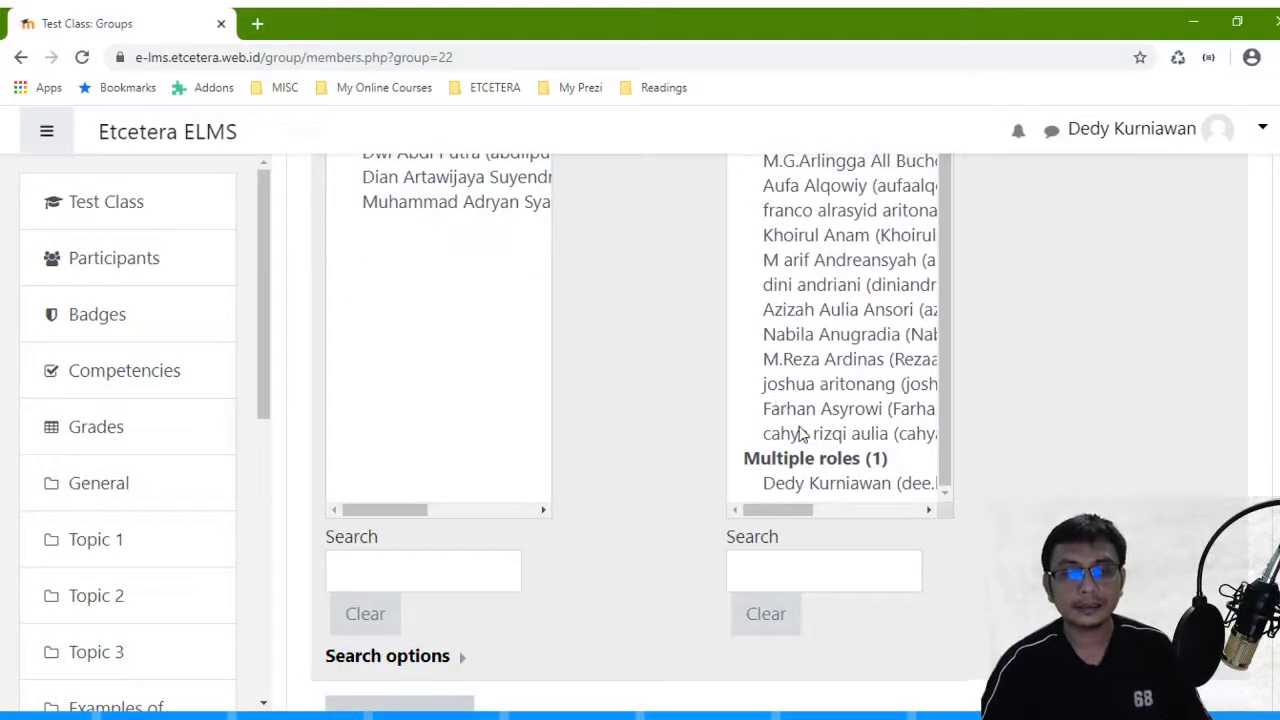
{"action": "left_click", "coordinate": [803, 432]}
{"action": "left_click", "coordinate": [822, 506], "text": "ctrl"}
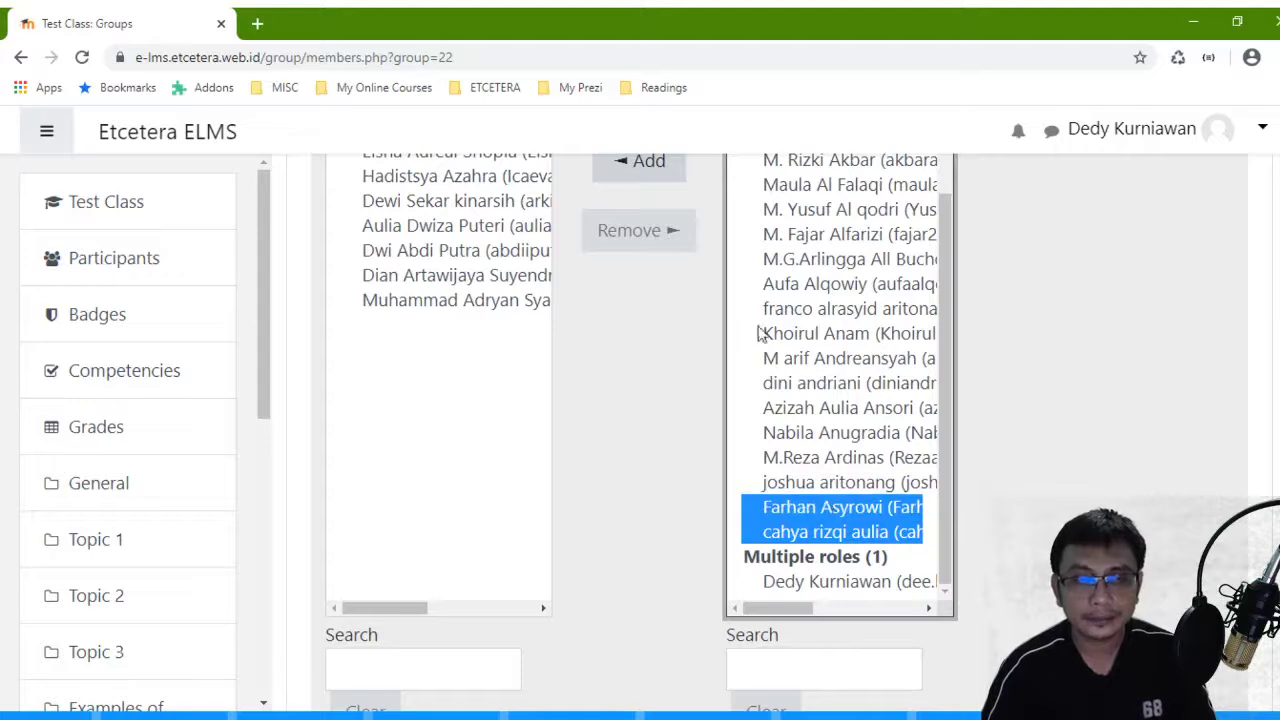
{"action": "left_click", "coordinate": [660, 172]}
{"action": "scroll", "coordinate": [650, 262], "scroll_direction": "down", "scroll_amount": 5}
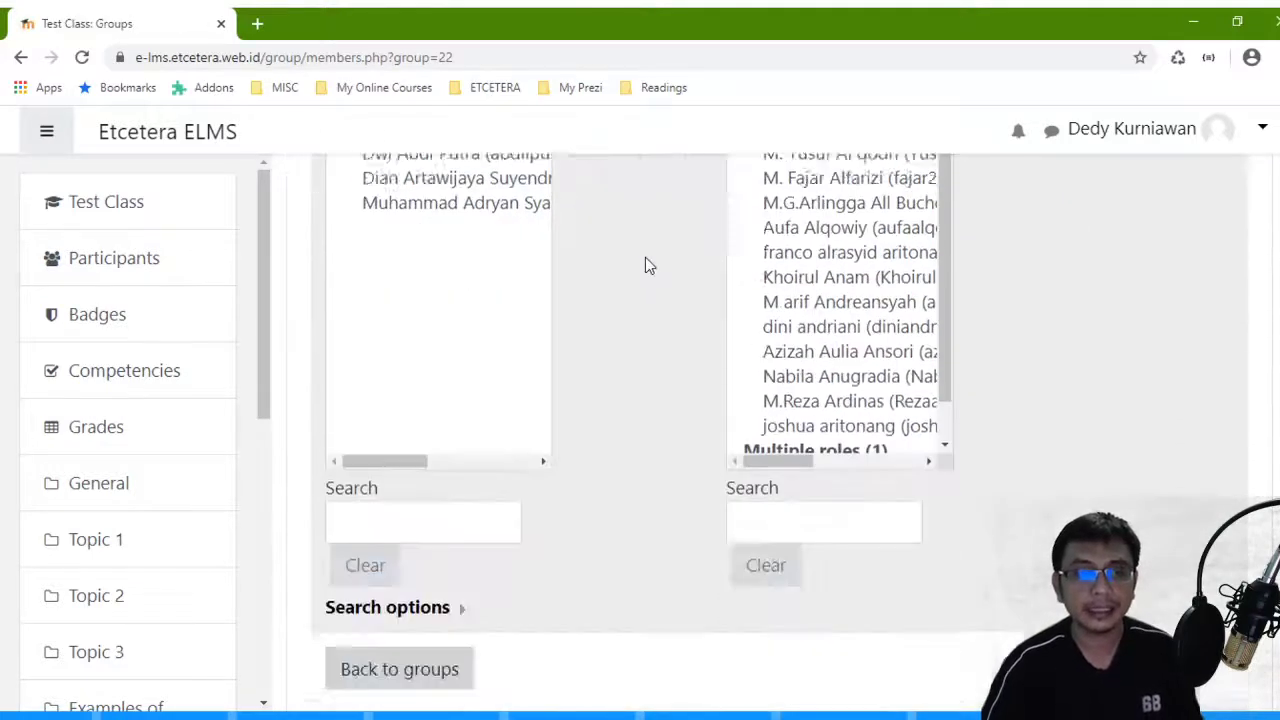
{"action": "scroll", "coordinate": [530, 480], "scroll_direction": "up", "scroll_amount": 5}
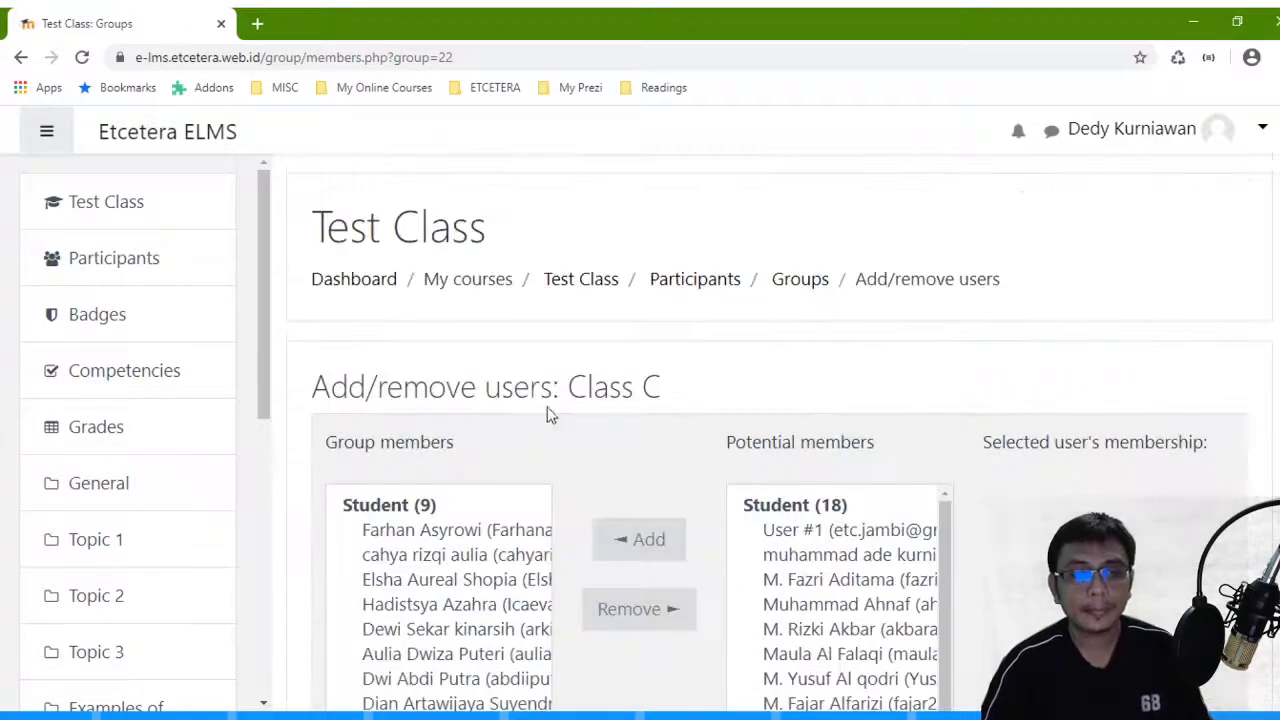
{"action": "left_click", "coordinate": [800, 283]}
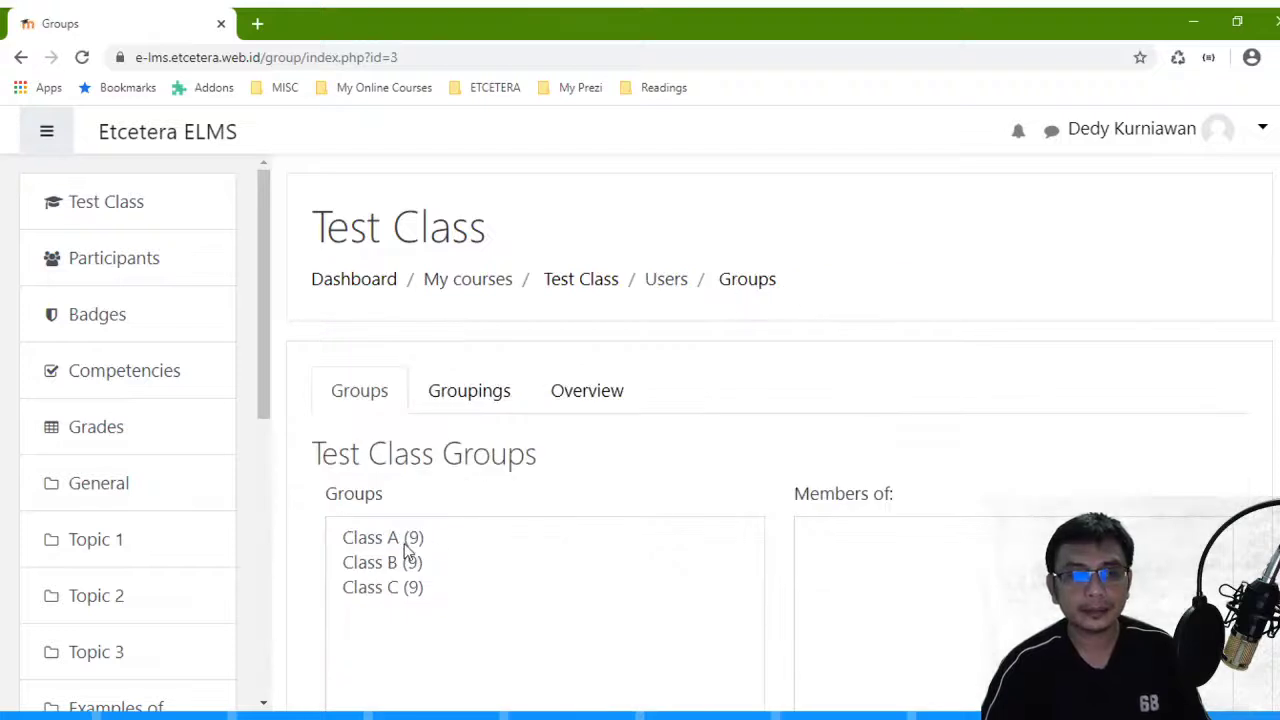
{"action": "scroll", "coordinate": [435, 467], "scroll_direction": "down", "scroll_amount": 1}
{"action": "scroll", "coordinate": [436, 450], "scroll_direction": "down", "scroll_amount": 1}
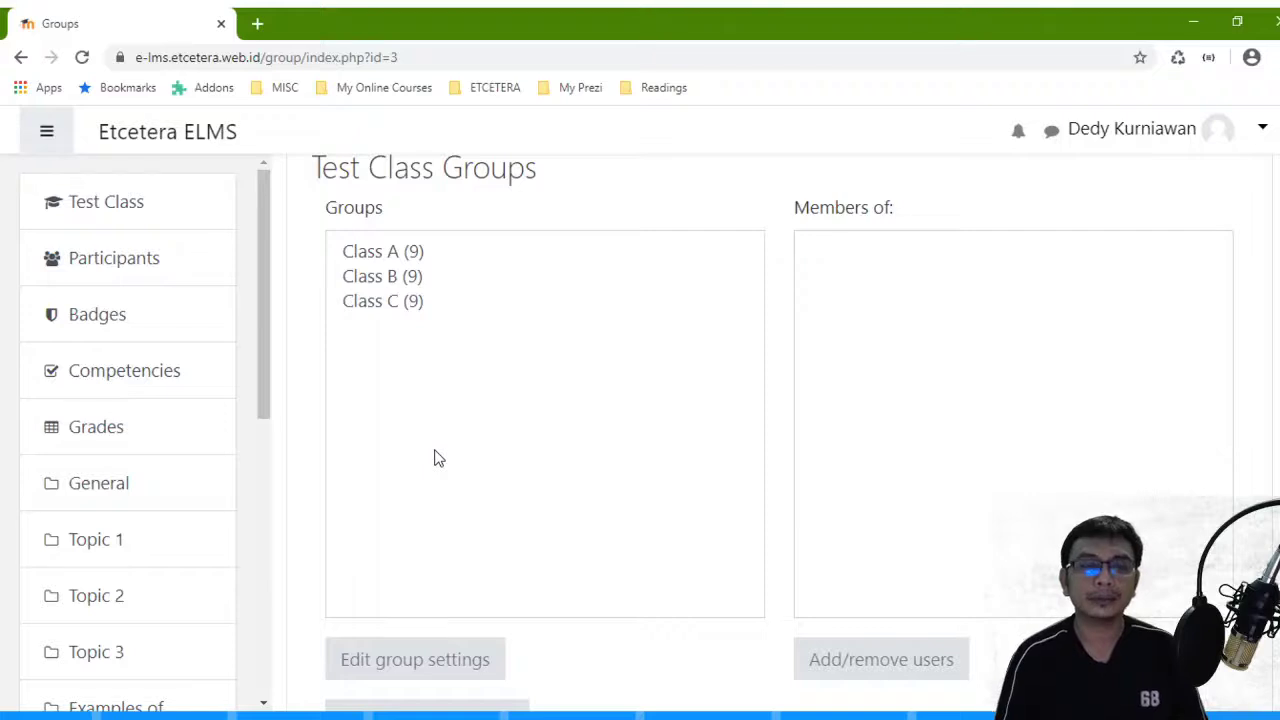
{"action": "scroll", "coordinate": [440, 465], "scroll_direction": "up", "scroll_amount": 1}
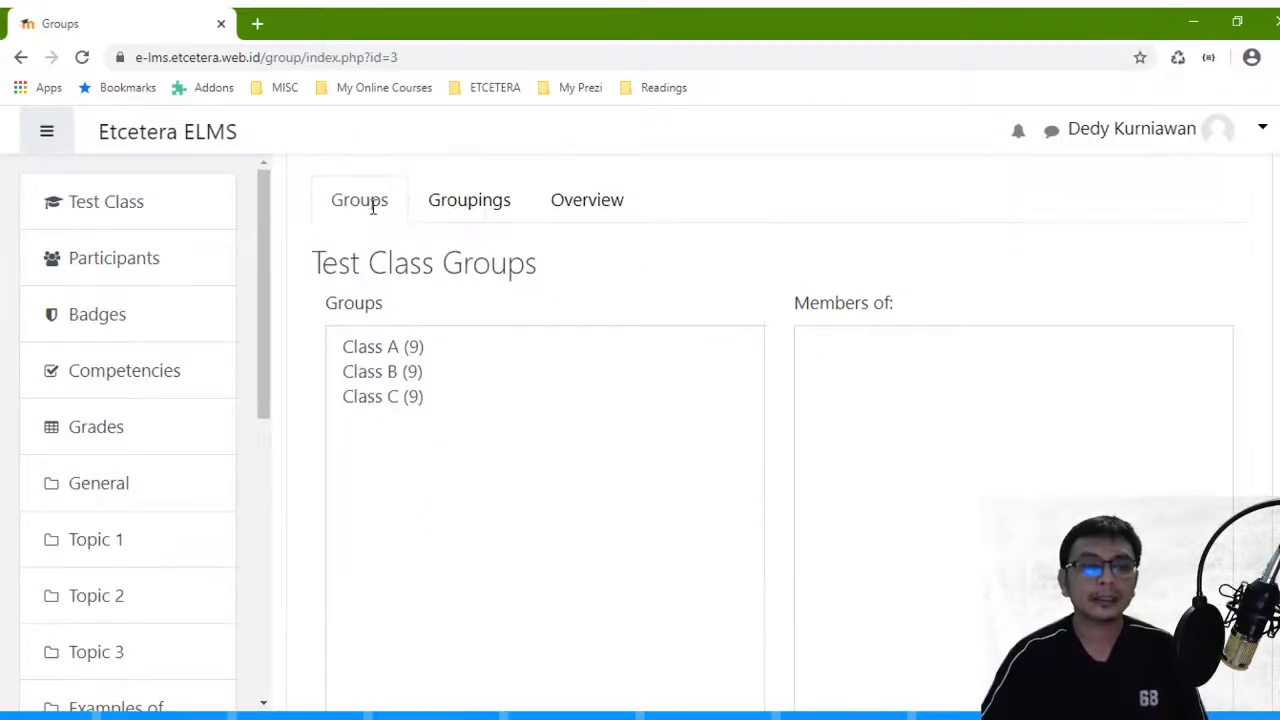
{"action": "scroll", "coordinate": [377, 300], "scroll_direction": "up", "scroll_amount": 2}
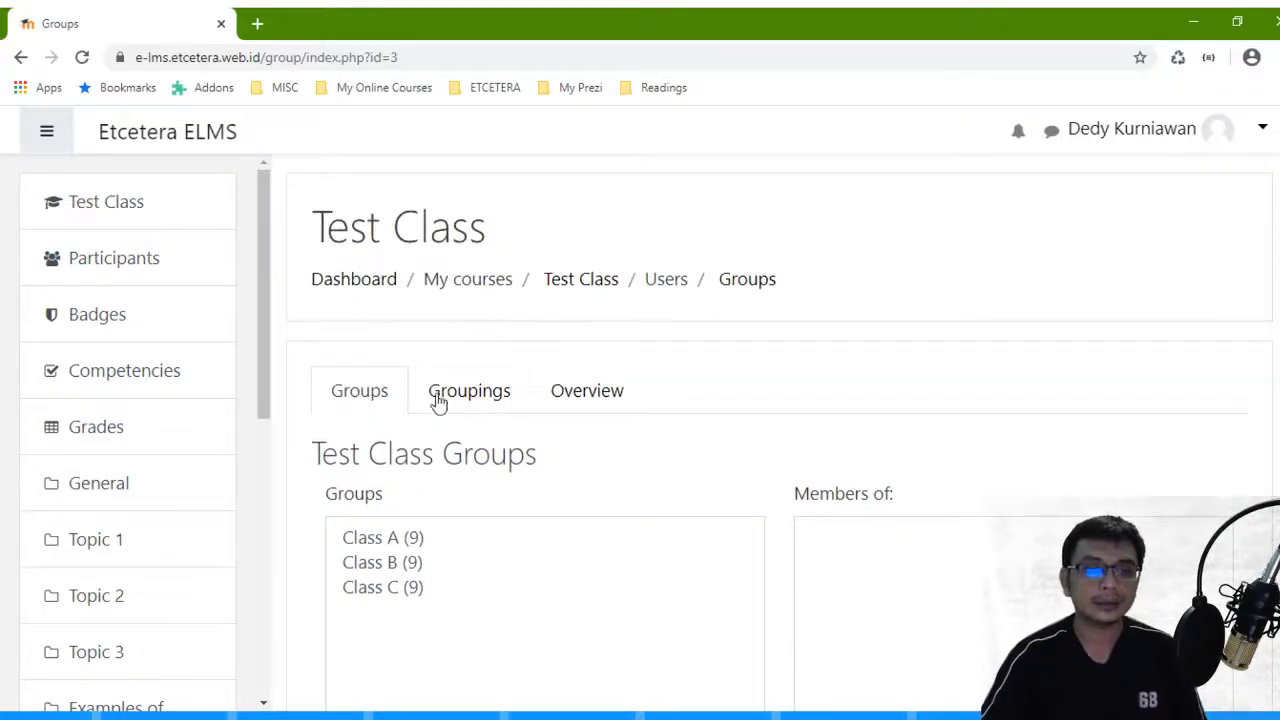
- On the Groupings page, create and save a grouping named 'Batch 2020'
{"action": "left_click", "coordinate": [489, 399]}
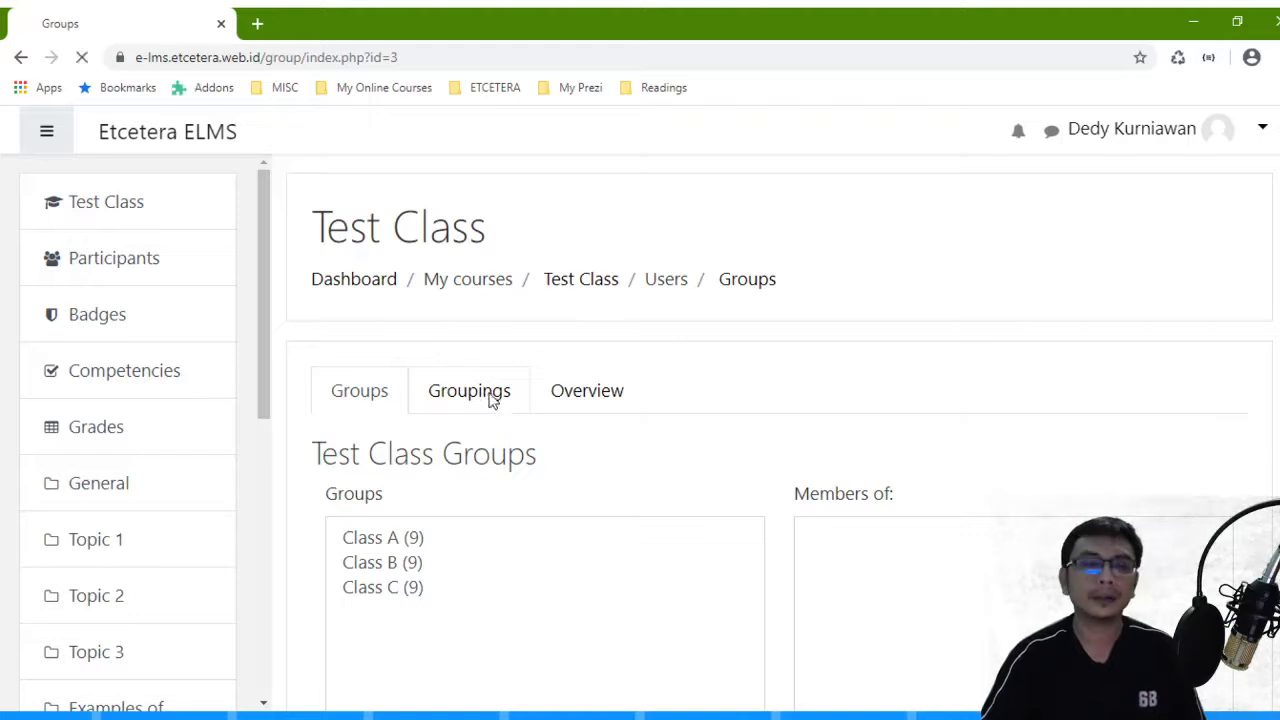
{"action": "scroll", "coordinate": [490, 400], "scroll_direction": "down", "scroll_amount": 1}
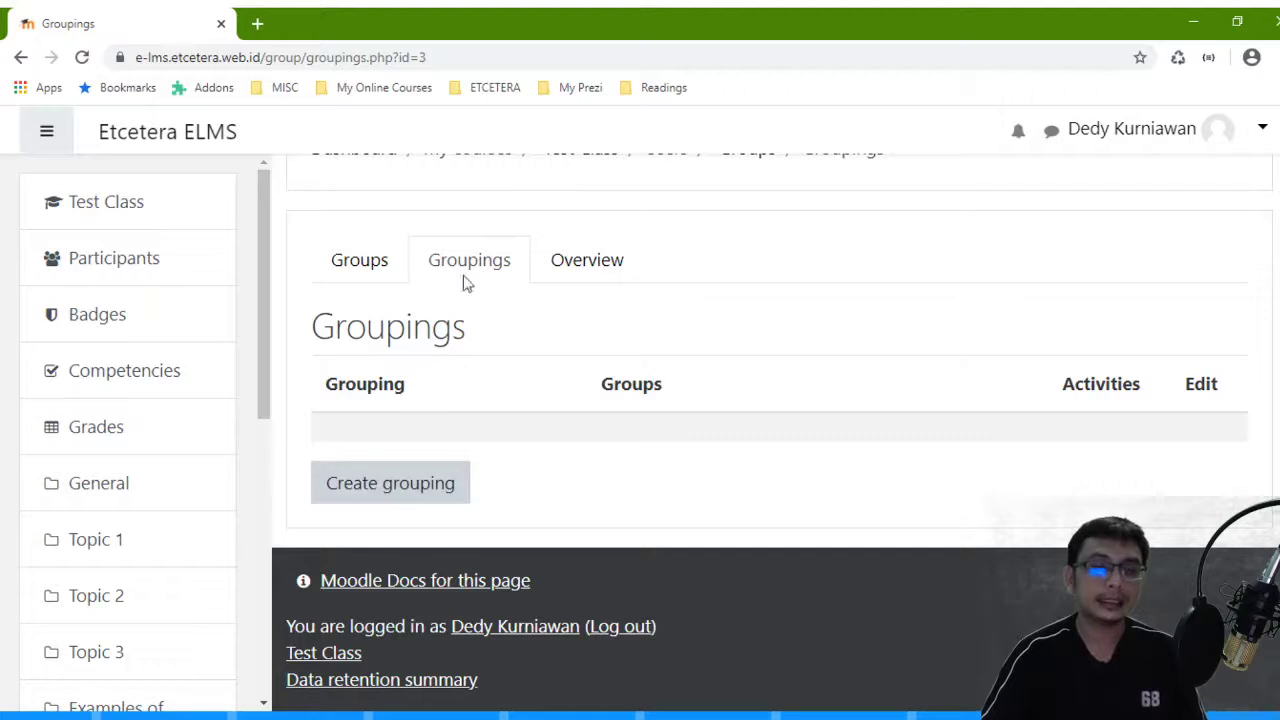
{"action": "left_click", "coordinate": [430, 488]}
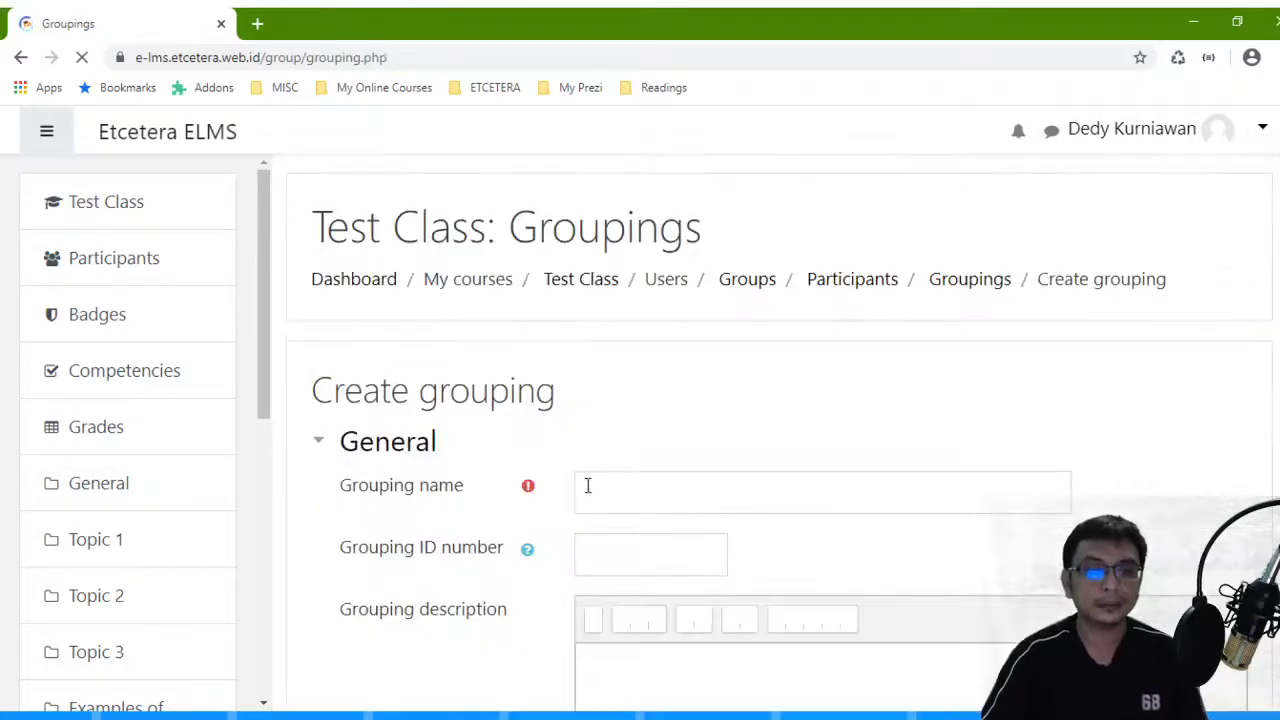
{"action": "left_click", "coordinate": [618, 481]}
{"action": "type", "text": "Valid"}
{"action": "key", "text": "BackSpace"}
{"action": "key", "text": "BackSpace"}
{"action": "key", "text": "BackSpace"}
{"action": "key", "text": "BackSpace"}
{"action": "key", "text": "BackSpace"}
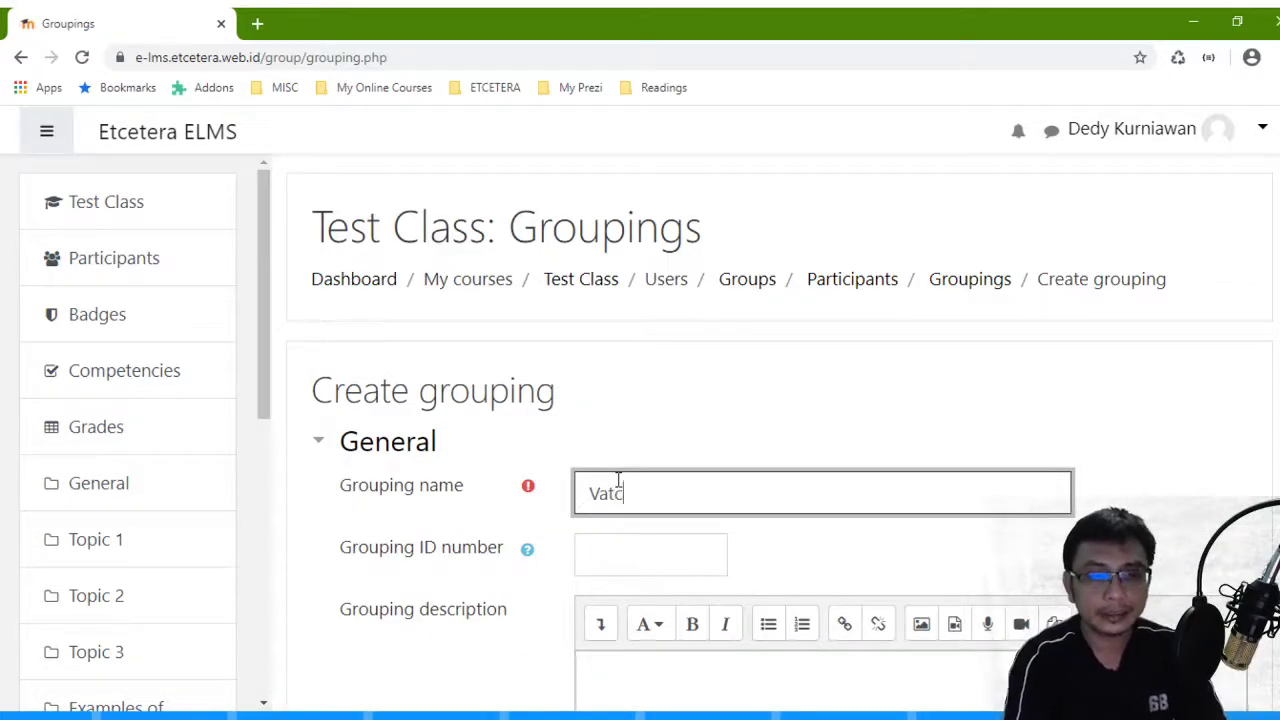
{"action": "type", "text": "Batch 2020"}
{"action": "scroll", "coordinate": [620, 482], "scroll_direction": "down", "scroll_amount": 5}
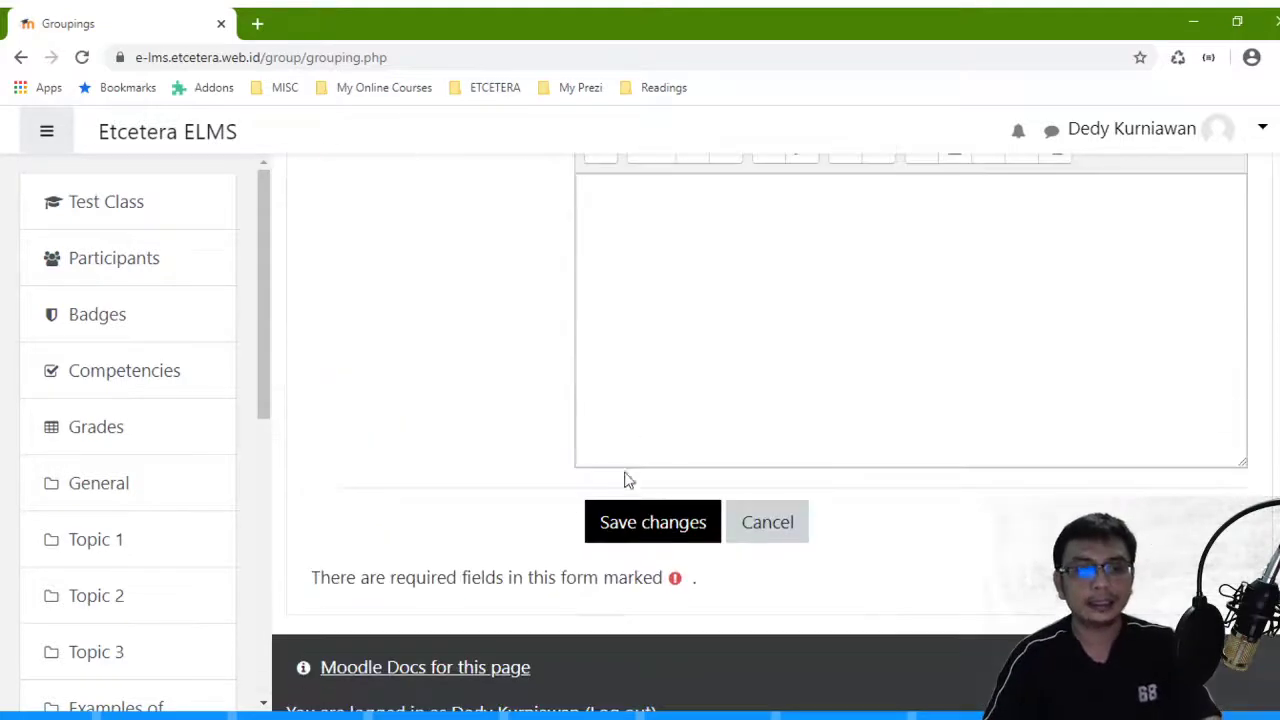
{"action": "scroll", "coordinate": [640, 406], "scroll_direction": "up", "scroll_amount": 2}
{"action": "left_click", "coordinate": [700, 703]}
{"action": "scroll", "coordinate": [700, 690], "scroll_direction": "down", "scroll_amount": 2}
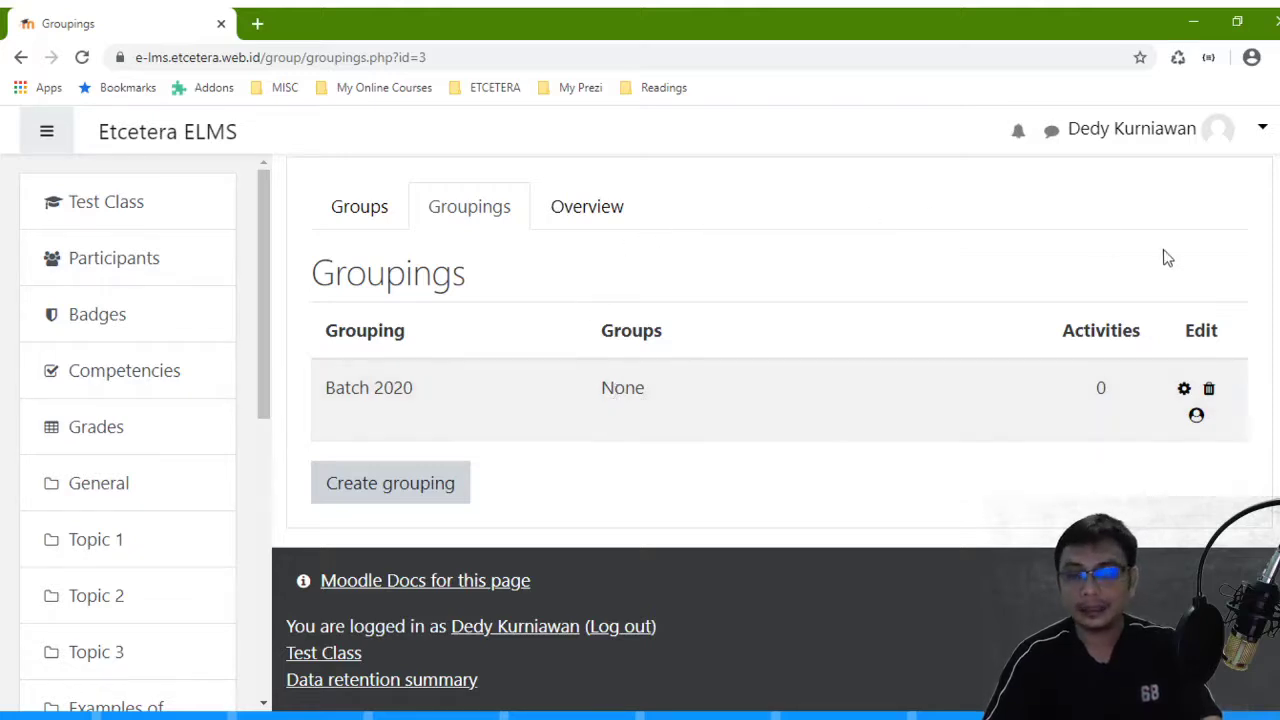
- Add Class A through Class C to Batch 2020 and return to the groupings list
{"action": "left_click", "coordinate": [1196, 417]}
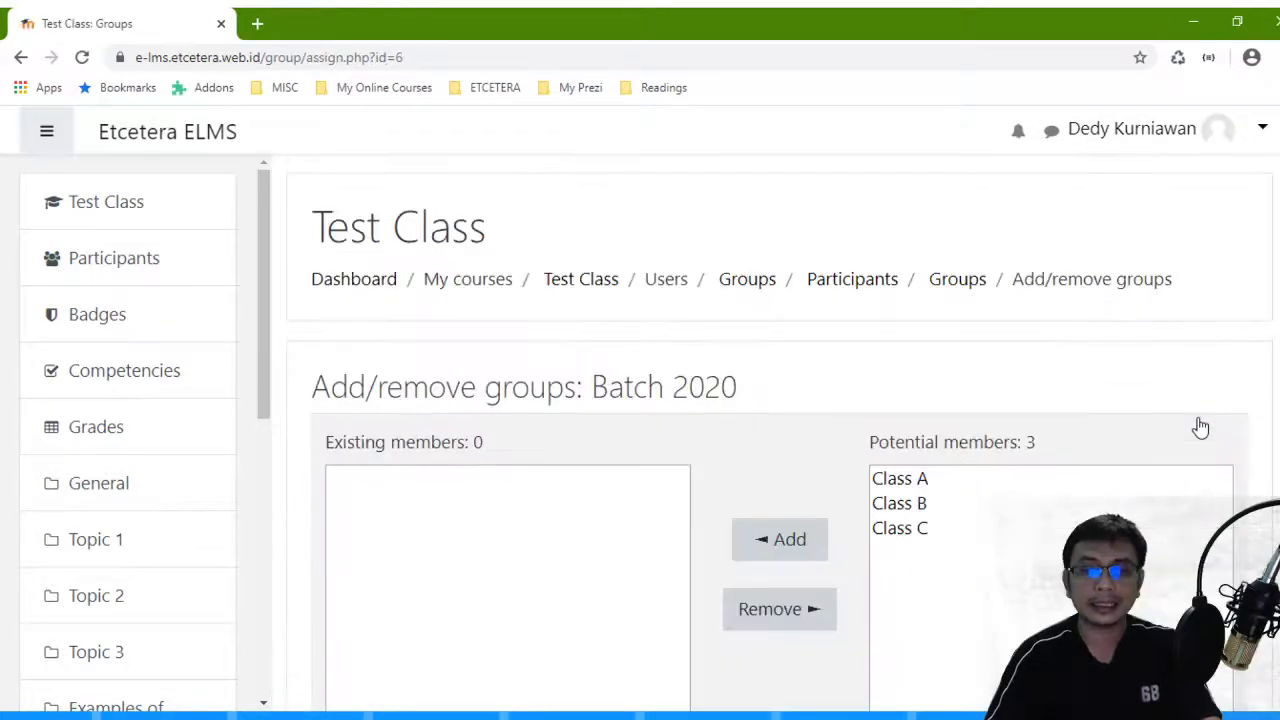
{"action": "scroll", "coordinate": [1100, 425], "scroll_direction": "down", "scroll_amount": 1}
{"action": "left_click", "coordinate": [907, 393]}
{"action": "scroll", "coordinate": [903, 400], "scroll_direction": "down", "scroll_amount": 2}
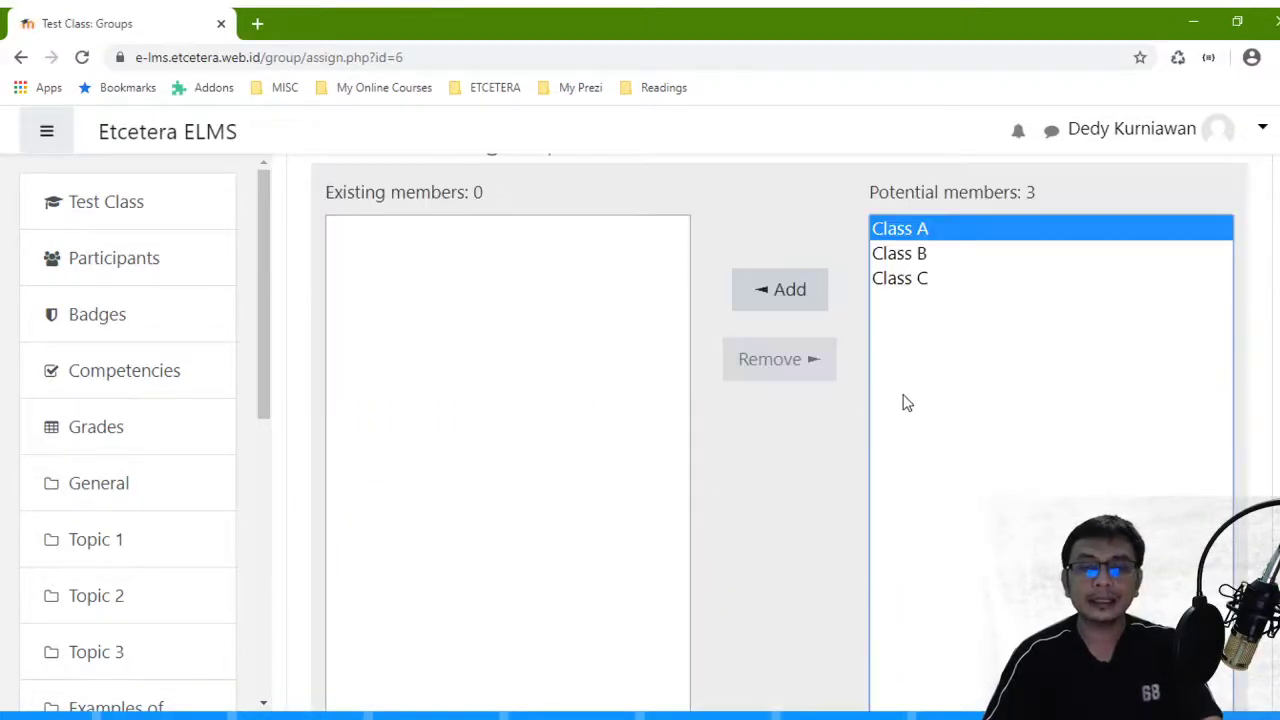
{"action": "left_click", "coordinate": [893, 285], "text": "shift"}
{"action": "left_click", "coordinate": [778, 290]}
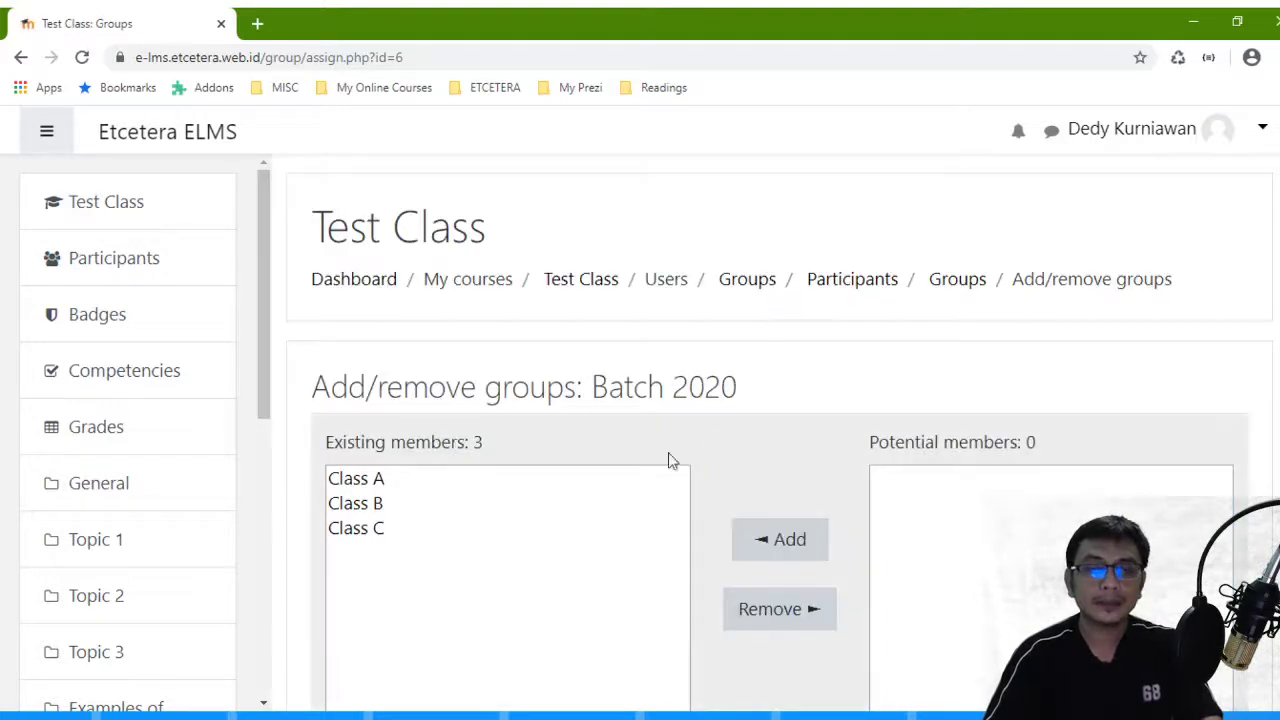
{"action": "scroll", "coordinate": [390, 530], "scroll_direction": "down", "scroll_amount": 4}
{"action": "left_click", "coordinate": [457, 634]}
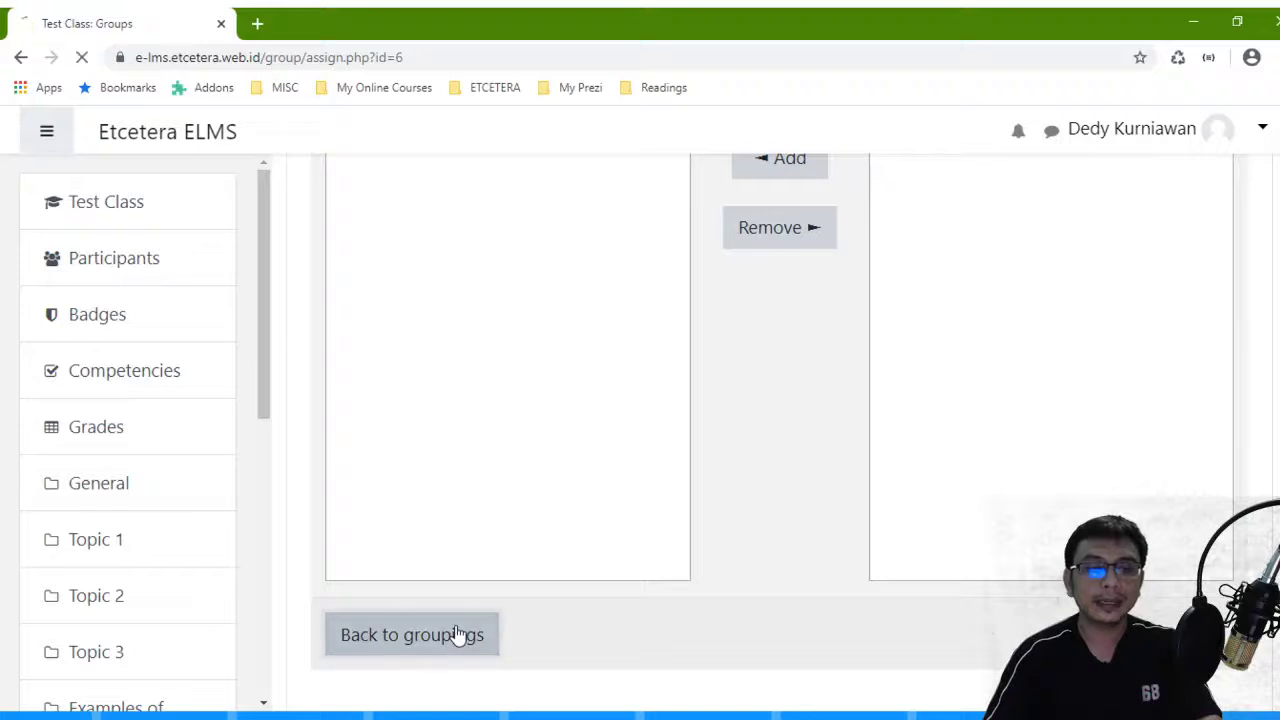
- Highlight Batch 2020 and its groups Class A, Class B and Class C in the list
{"action": "scroll", "coordinate": [455, 626], "scroll_direction": "down", "scroll_amount": 2}
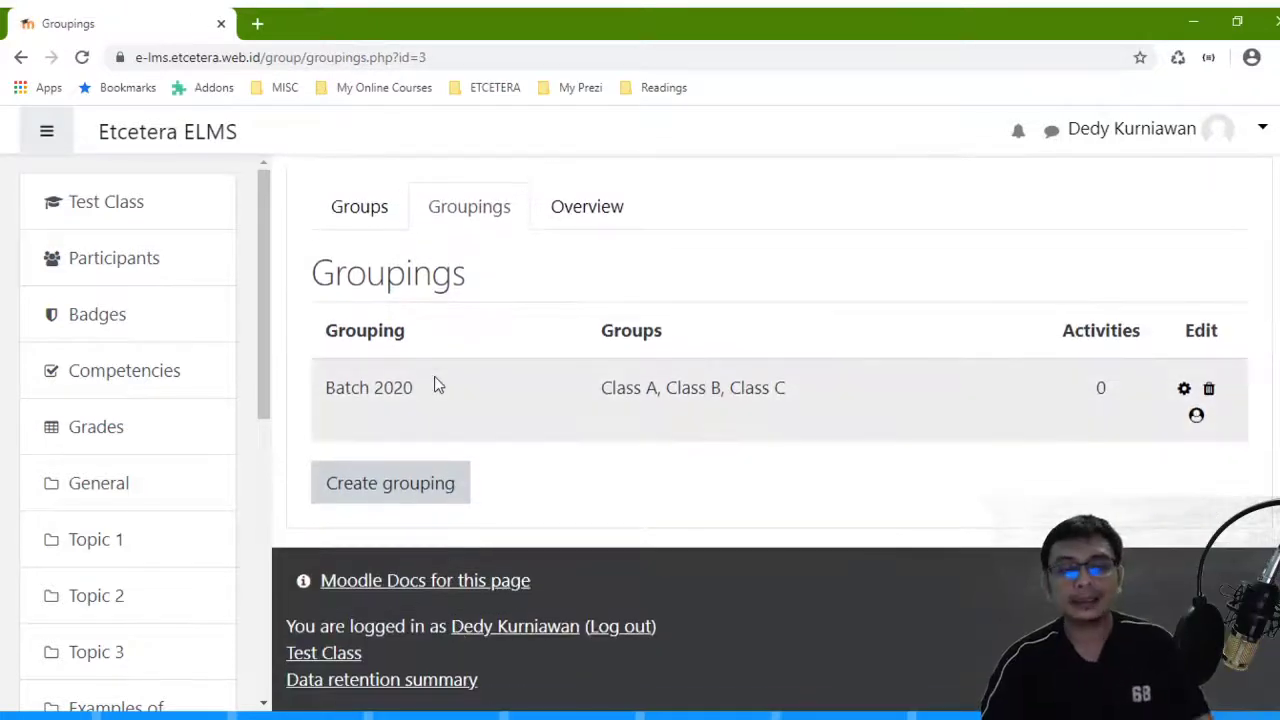
{"action": "left_click_drag", "start_coordinate": [420, 388], "coordinate": [330, 393]}
{"action": "left_click_drag", "start_coordinate": [433, 397], "coordinate": [286, 391]}
{"action": "left_click_drag", "start_coordinate": [843, 391], "coordinate": [590, 397]}
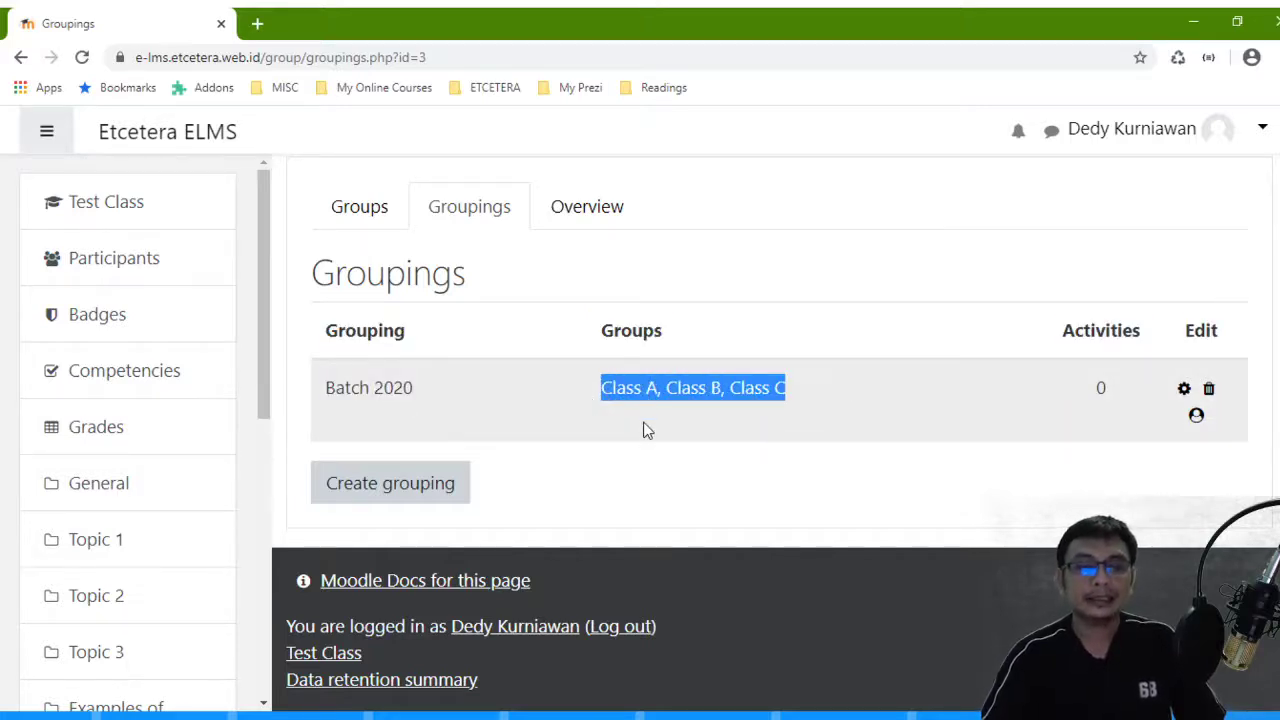
{"action": "left_click", "coordinate": [459, 395]}
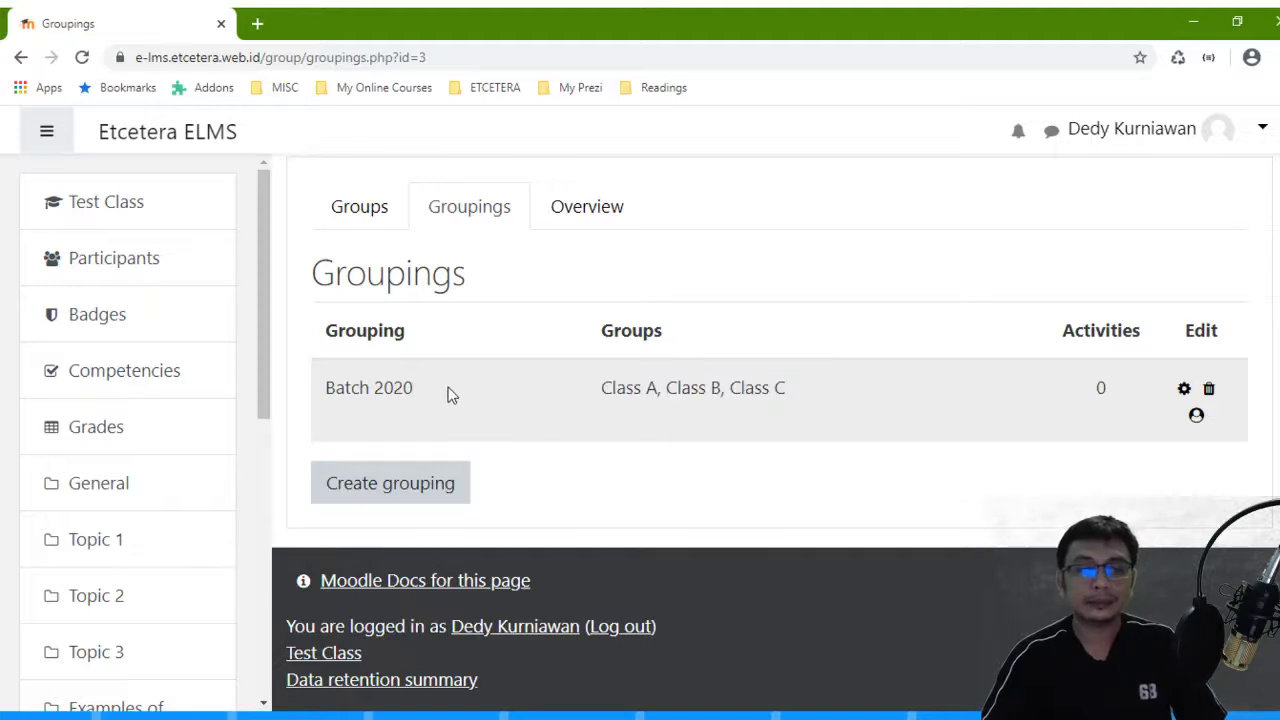
{"action": "left_click_drag", "start_coordinate": [440, 394], "coordinate": [326, 390]}
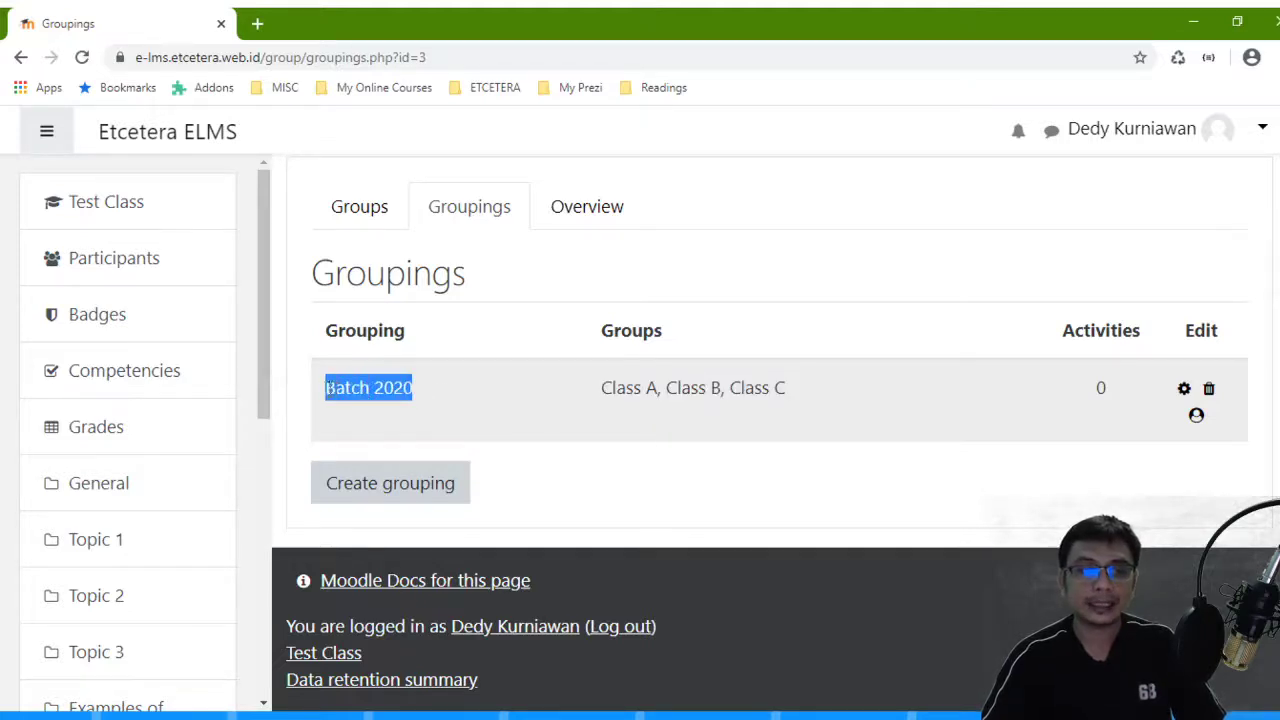
{"action": "left_click", "coordinate": [484, 400]}
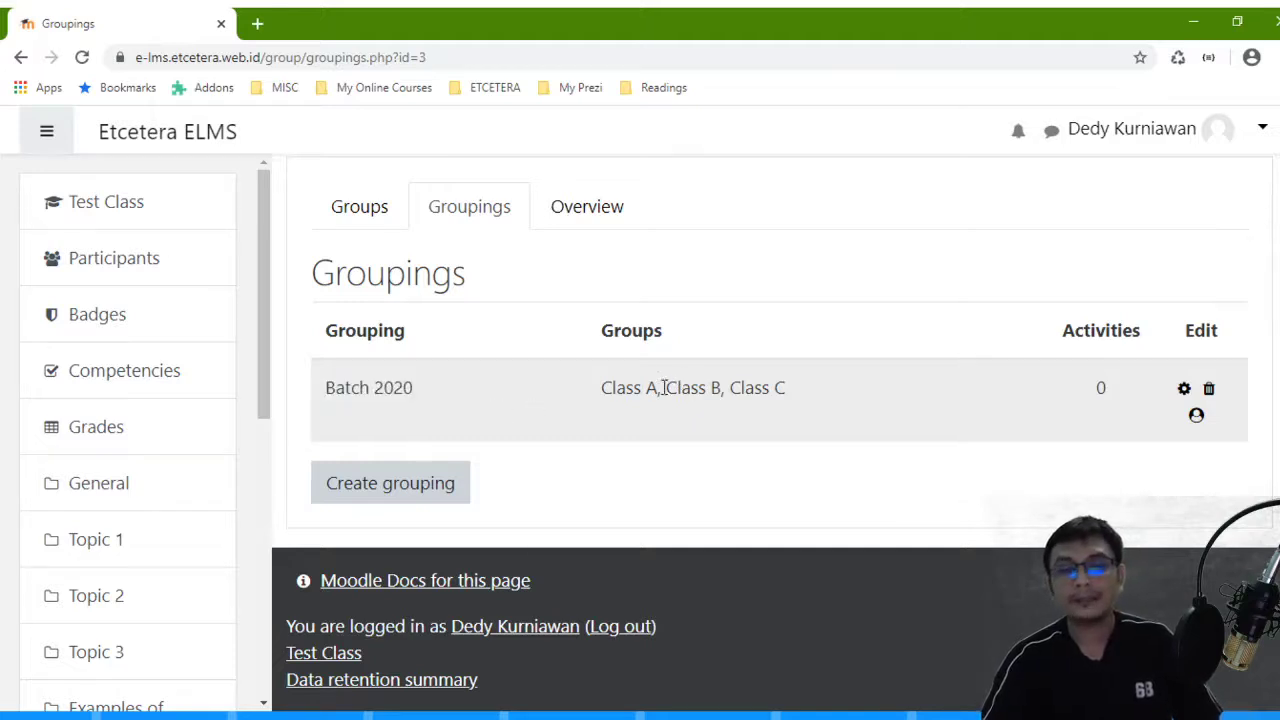
{"action": "left_click_drag", "start_coordinate": [660, 388], "coordinate": [583, 397]}
{"action": "left_click", "coordinate": [614, 389]}
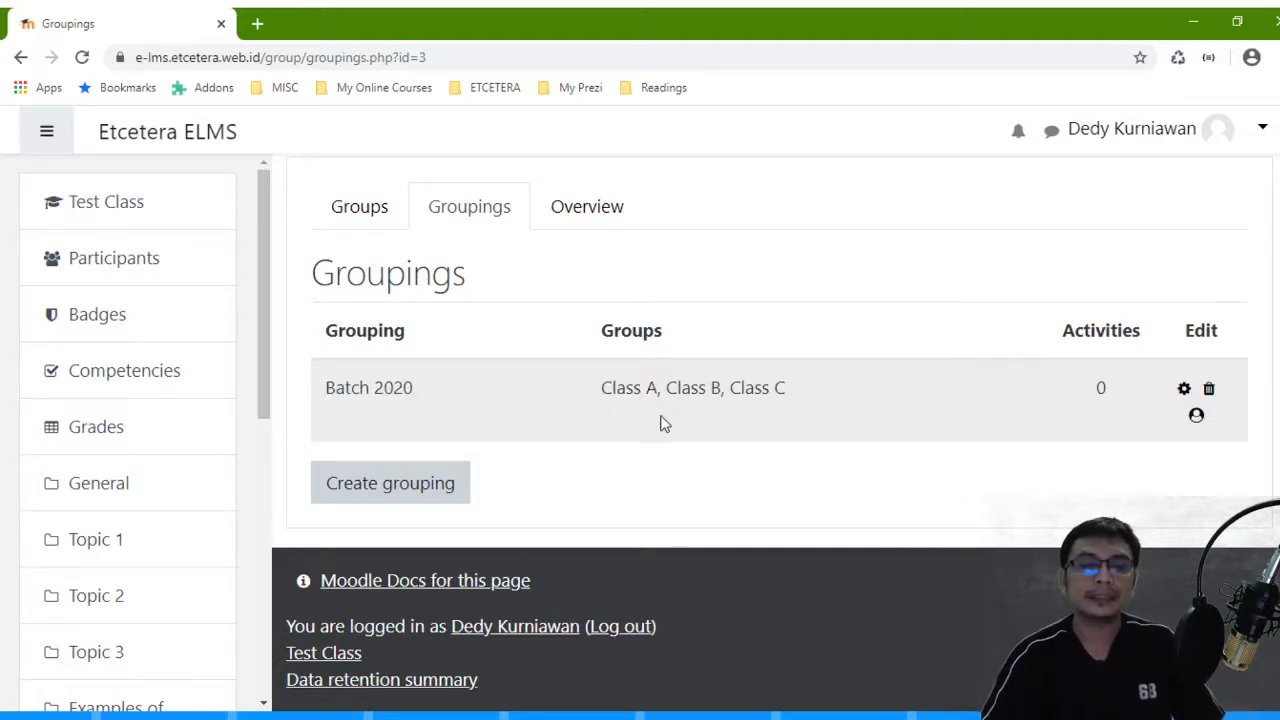
{"action": "left_click_drag", "start_coordinate": [660, 388], "coordinate": [583, 397]}
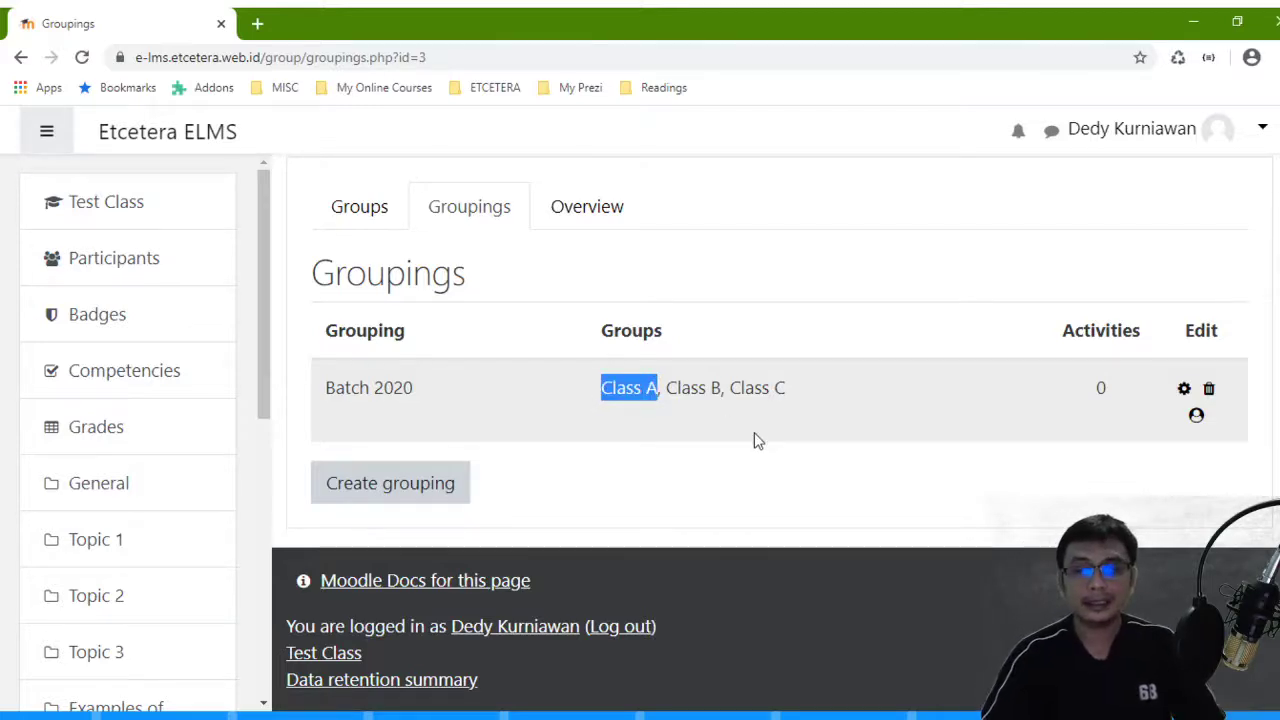
{"action": "scroll", "coordinate": [754, 440], "scroll_direction": "up", "scroll_amount": 3}
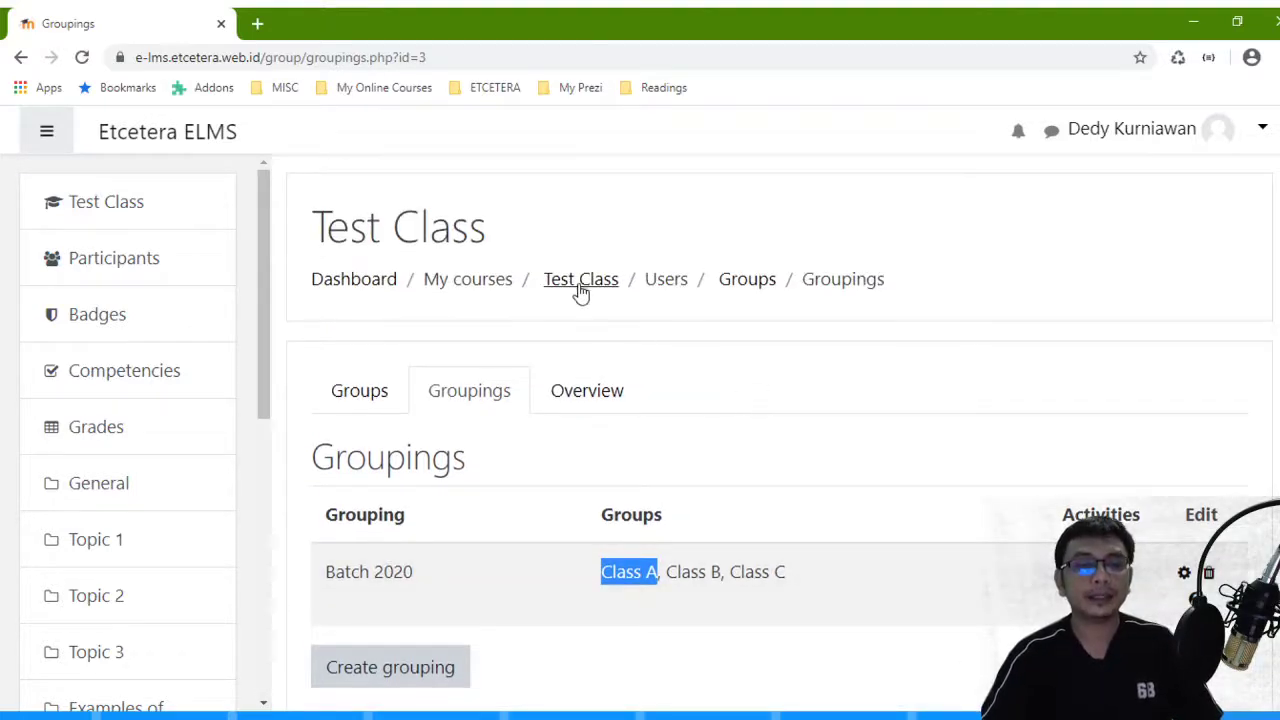
- Return to the Test Class course page and scroll down through its topics
{"action": "left_click", "coordinate": [577, 295]}
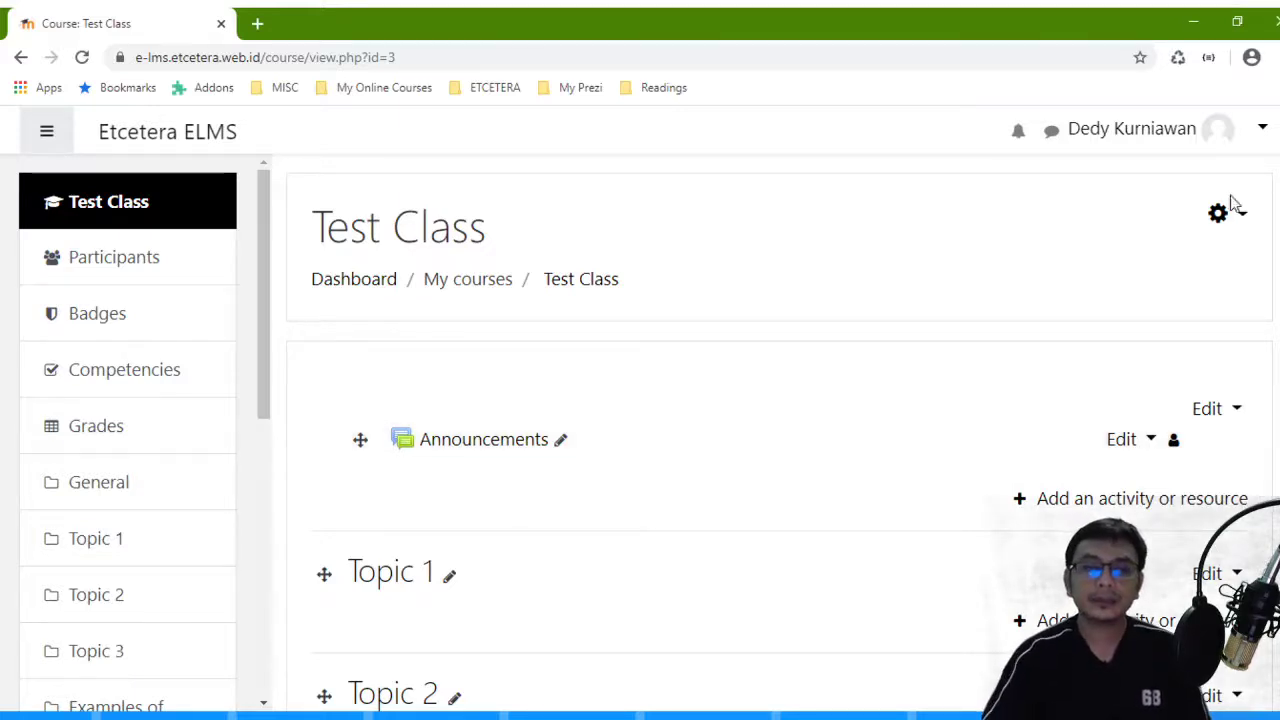
{"action": "scroll", "coordinate": [1223, 282], "scroll_direction": "down", "scroll_amount": 2}
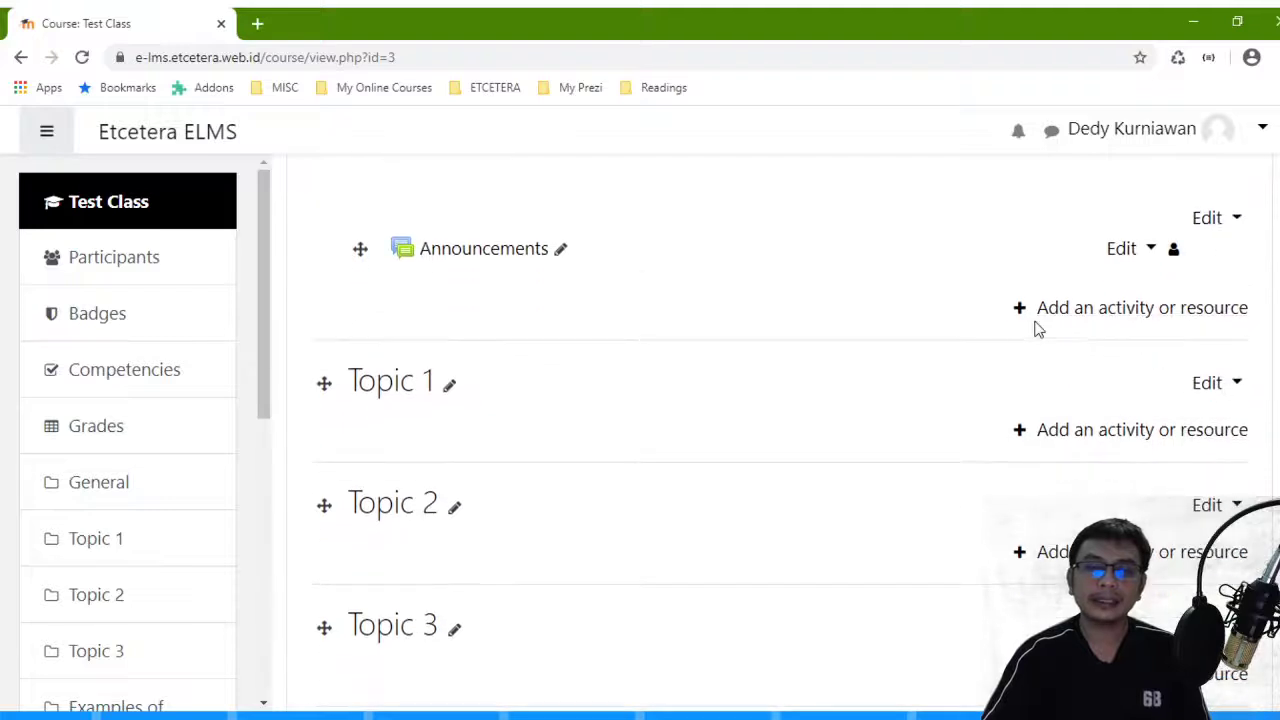
- Choose Group choice in the activity chooser and add it to Test Class
{"action": "left_click", "coordinate": [1166, 318]}
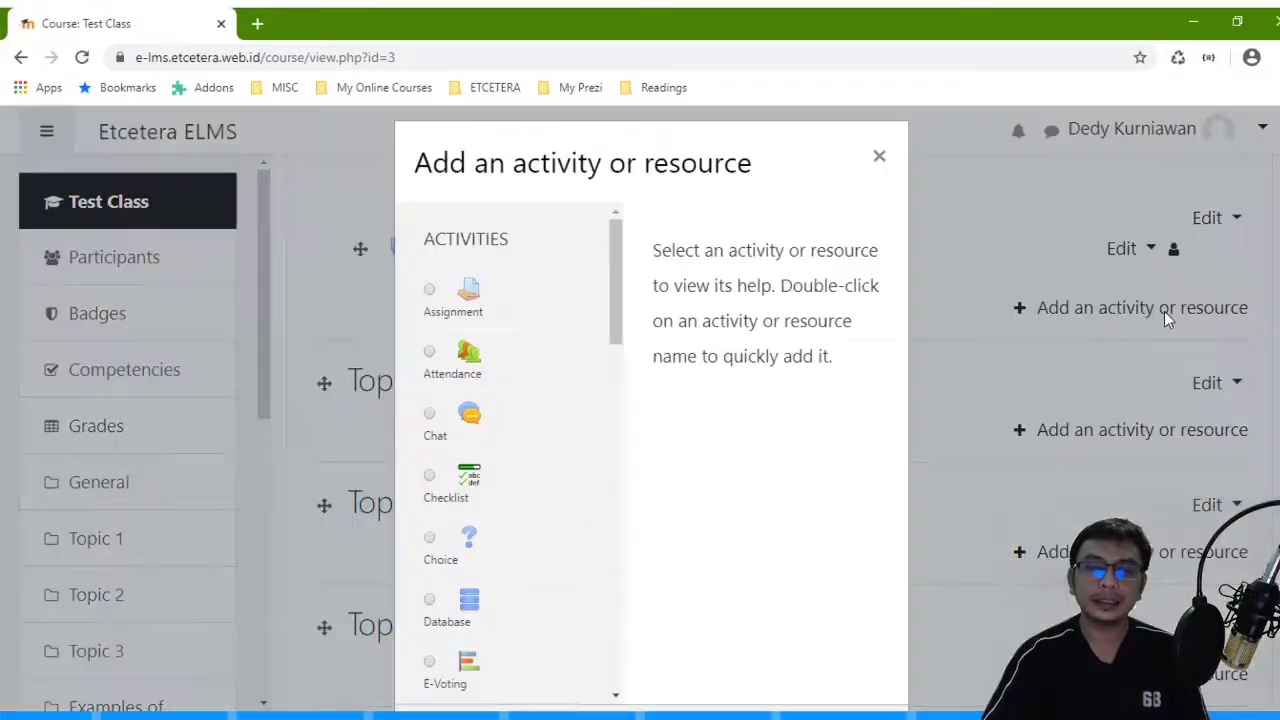
{"action": "left_click_drag", "start_coordinate": [620, 285], "coordinate": [617, 431]}
{"action": "left_click", "coordinate": [465, 372]}
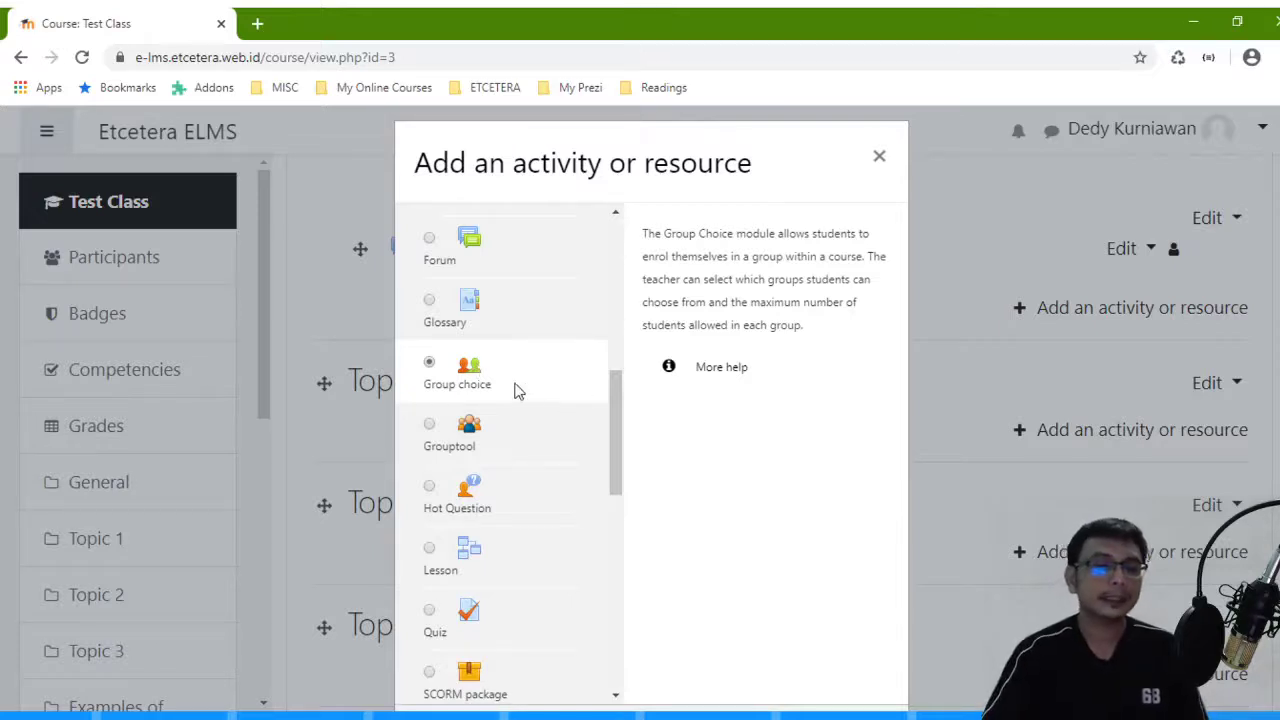
{"action": "scroll", "coordinate": [494, 374], "scroll_direction": "down", "scroll_amount": 1}
{"action": "scroll", "coordinate": [691, 456], "scroll_direction": "down", "scroll_amount": 4}
{"action": "left_click", "coordinate": [751, 371]}
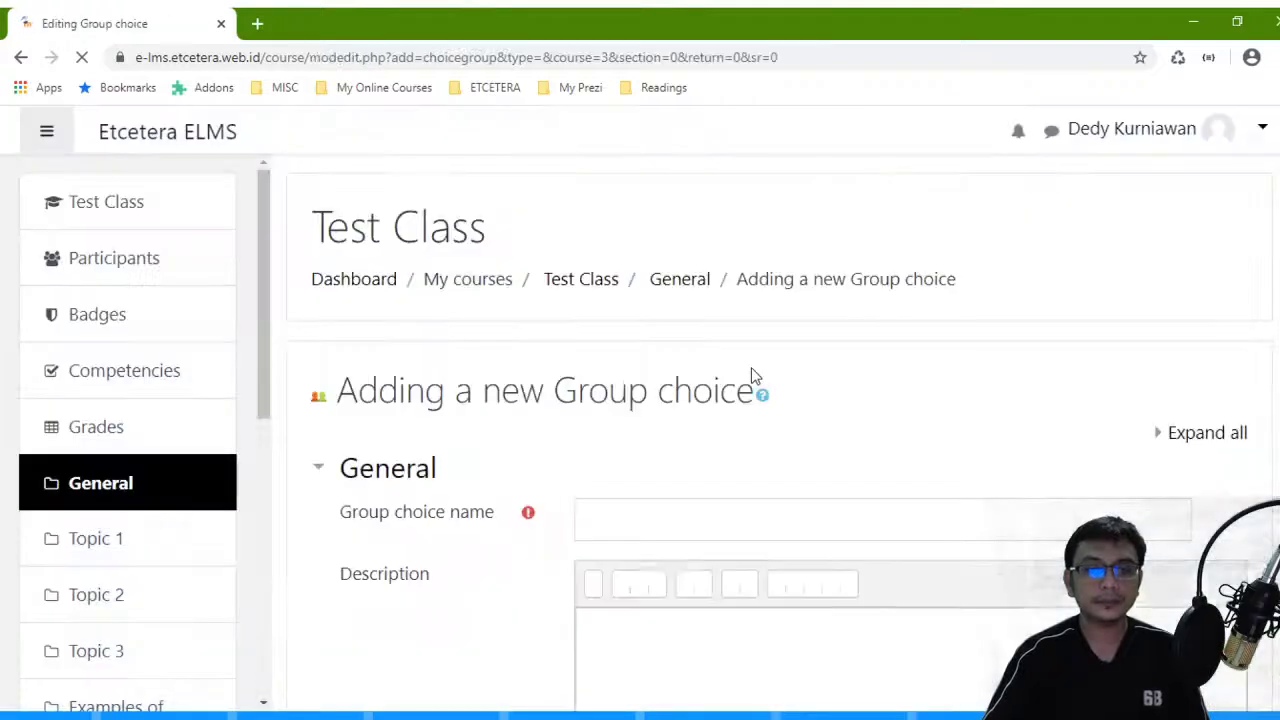
- Name the group choice 'Class Selection' and describe it as 'Select your own class here'
{"action": "scroll", "coordinate": [700, 350], "scroll_direction": "down", "scroll_amount": 3}
{"action": "left_click", "coordinate": [672, 228]}
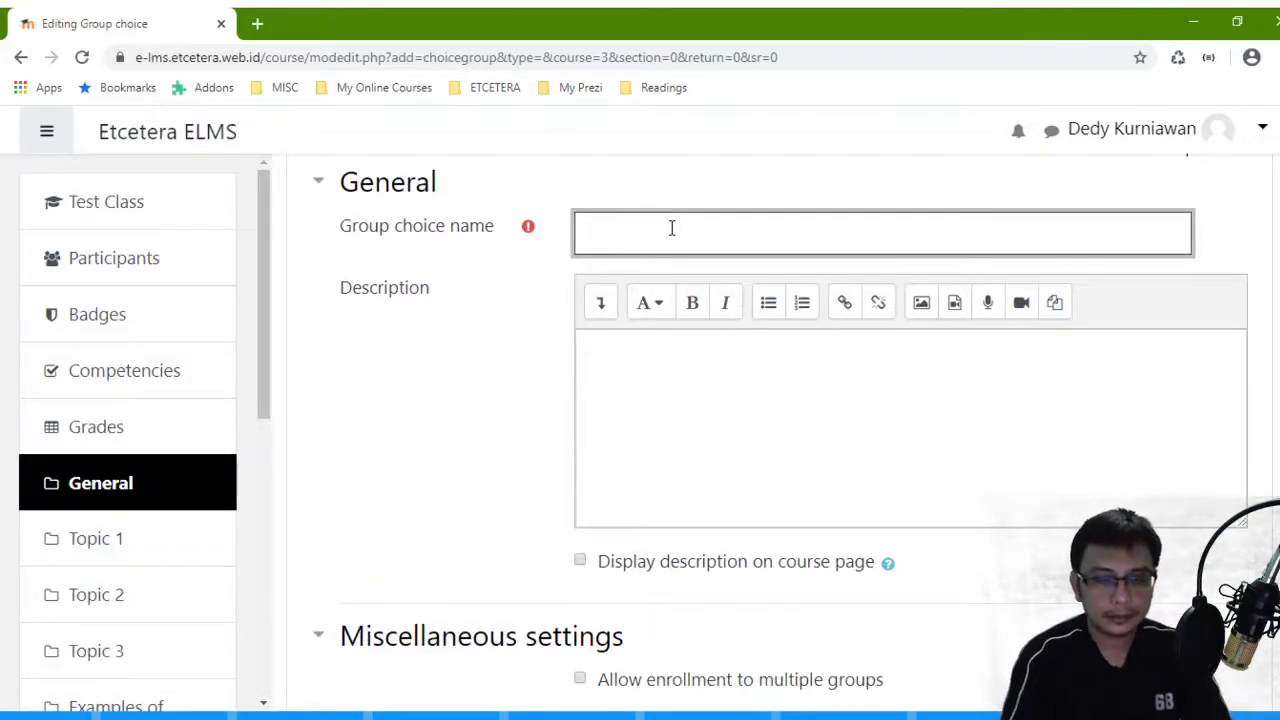
{"action": "type", "text": "Clas"}
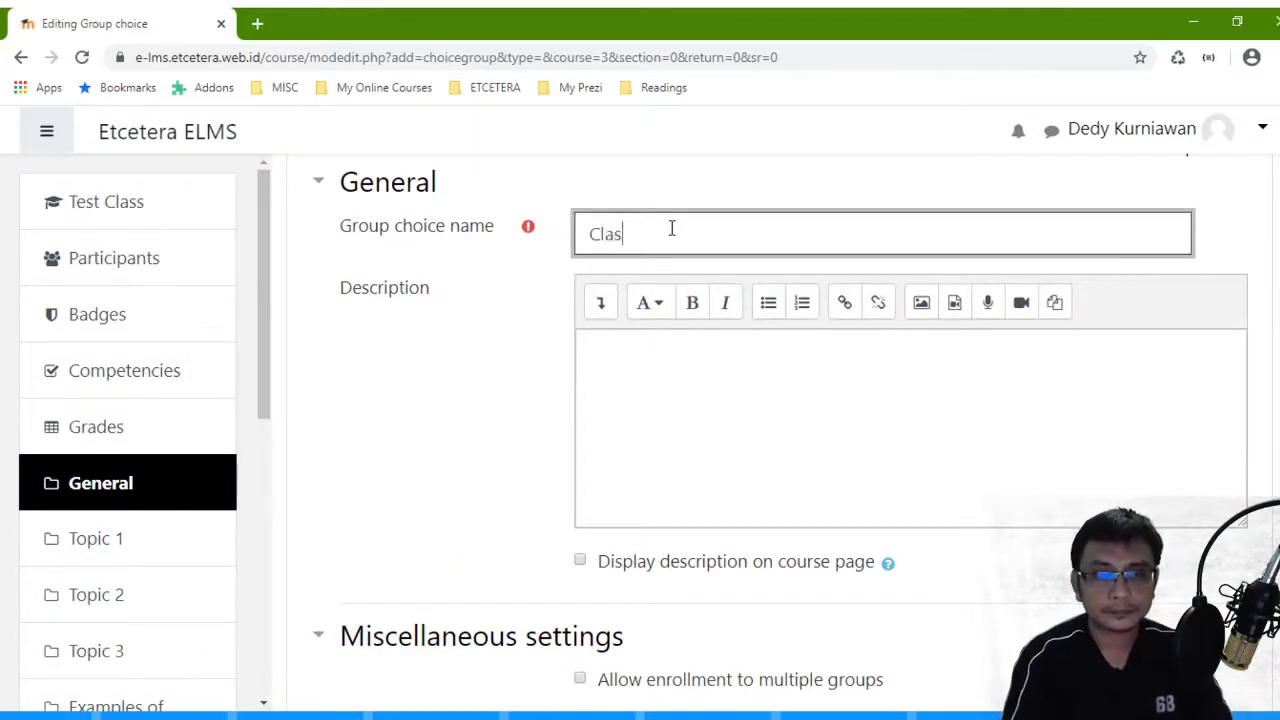
{"action": "type", "text": "s Selecto"}
{"action": "double_click", "coordinate": [672, 228]}
{"action": "type", "text": "Selection"}
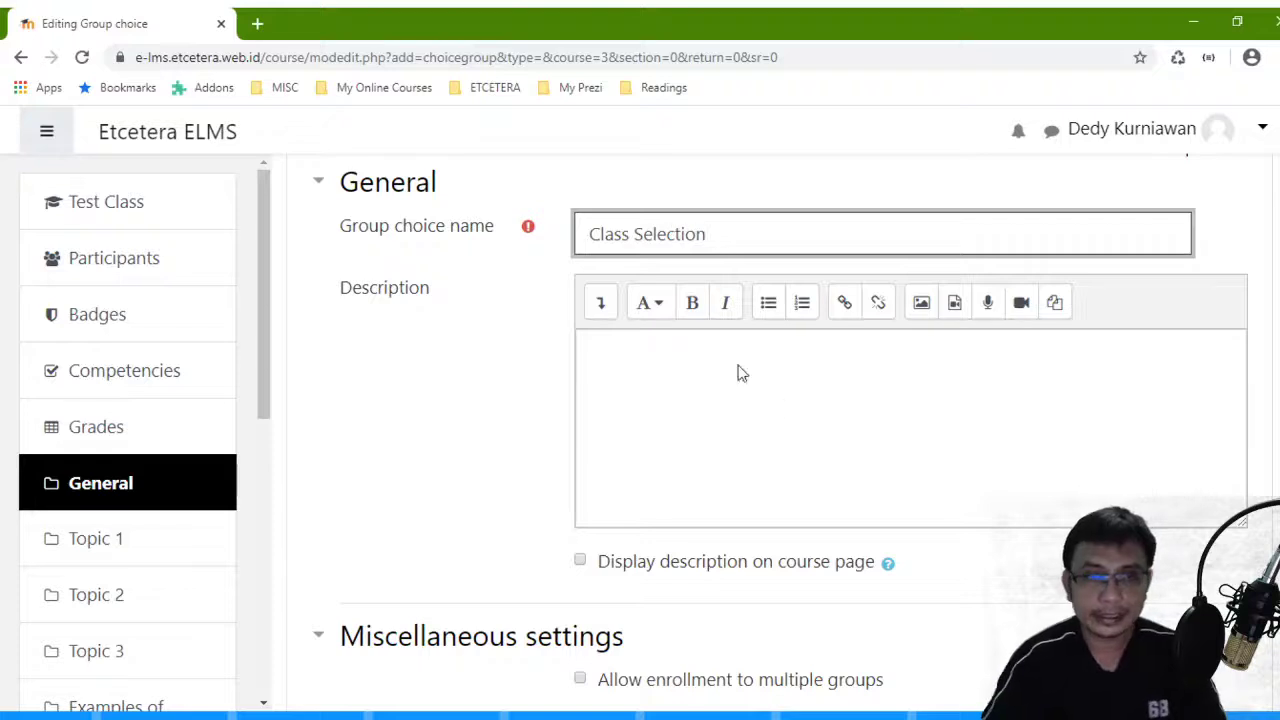
{"action": "left_click", "coordinate": [795, 420]}
{"action": "type", "text": "Select your own"}
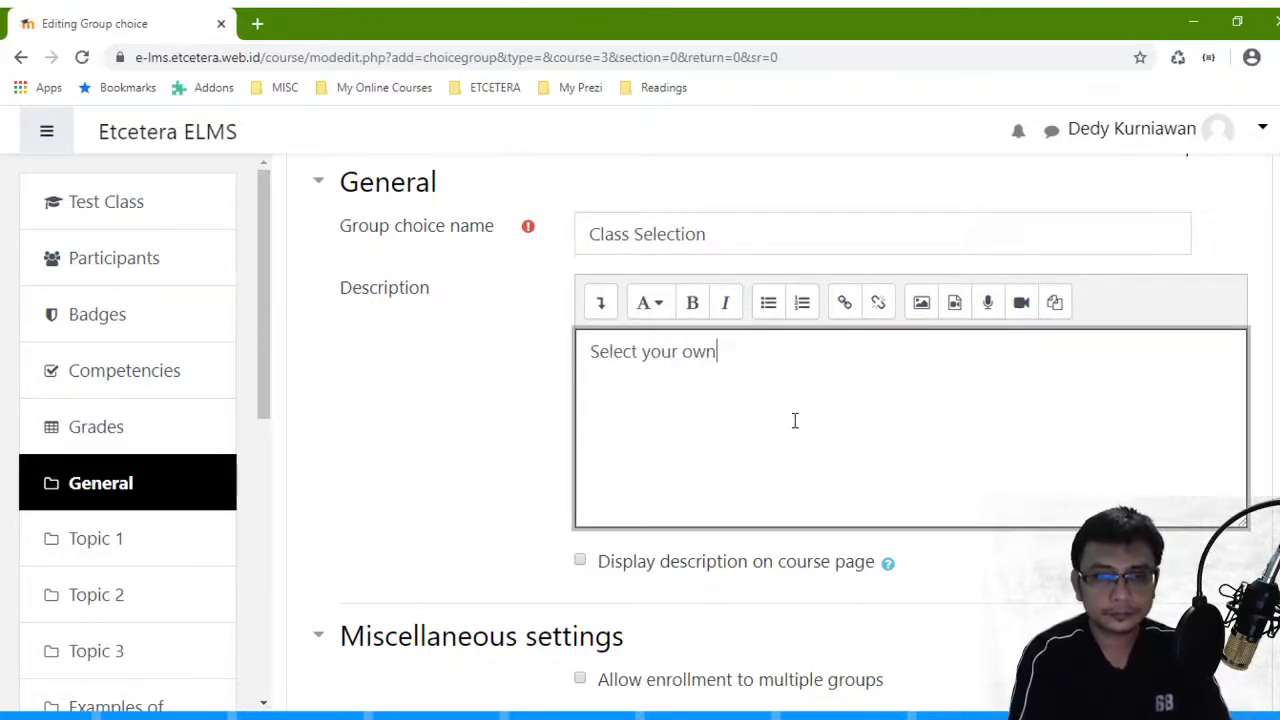
{"action": "type", "text": " clas"}
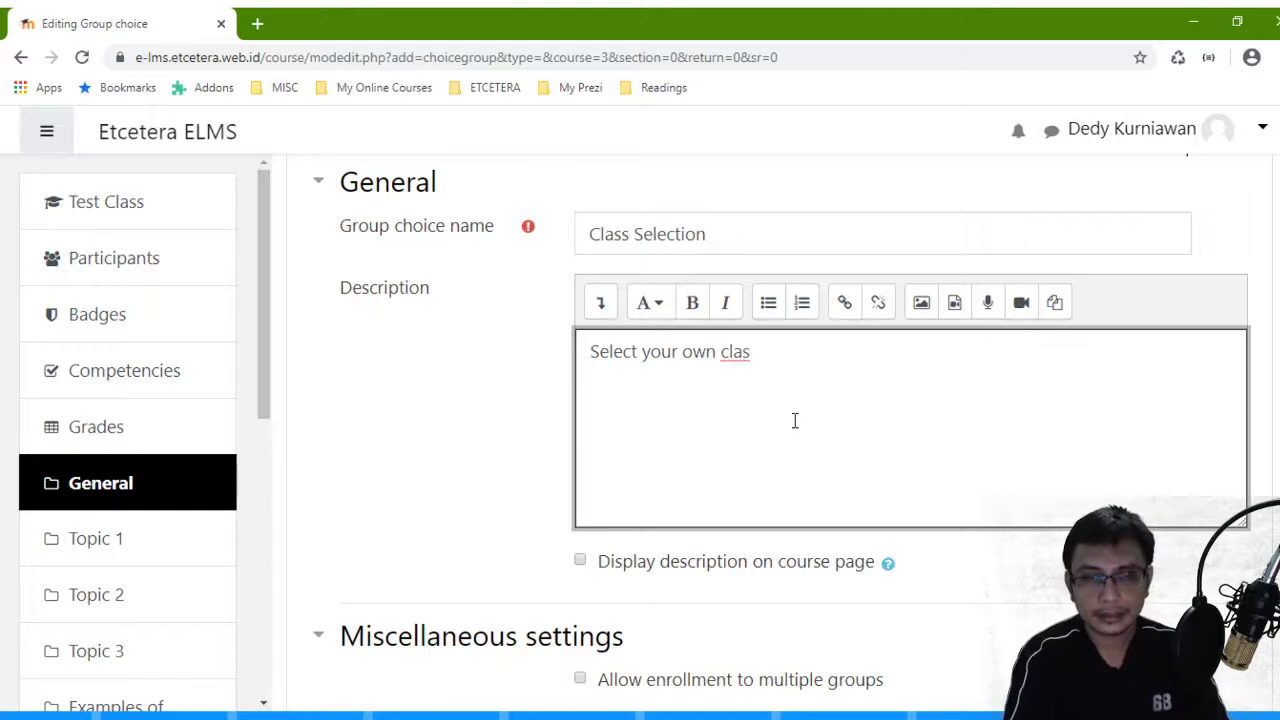
{"action": "type", "text": "s here"}
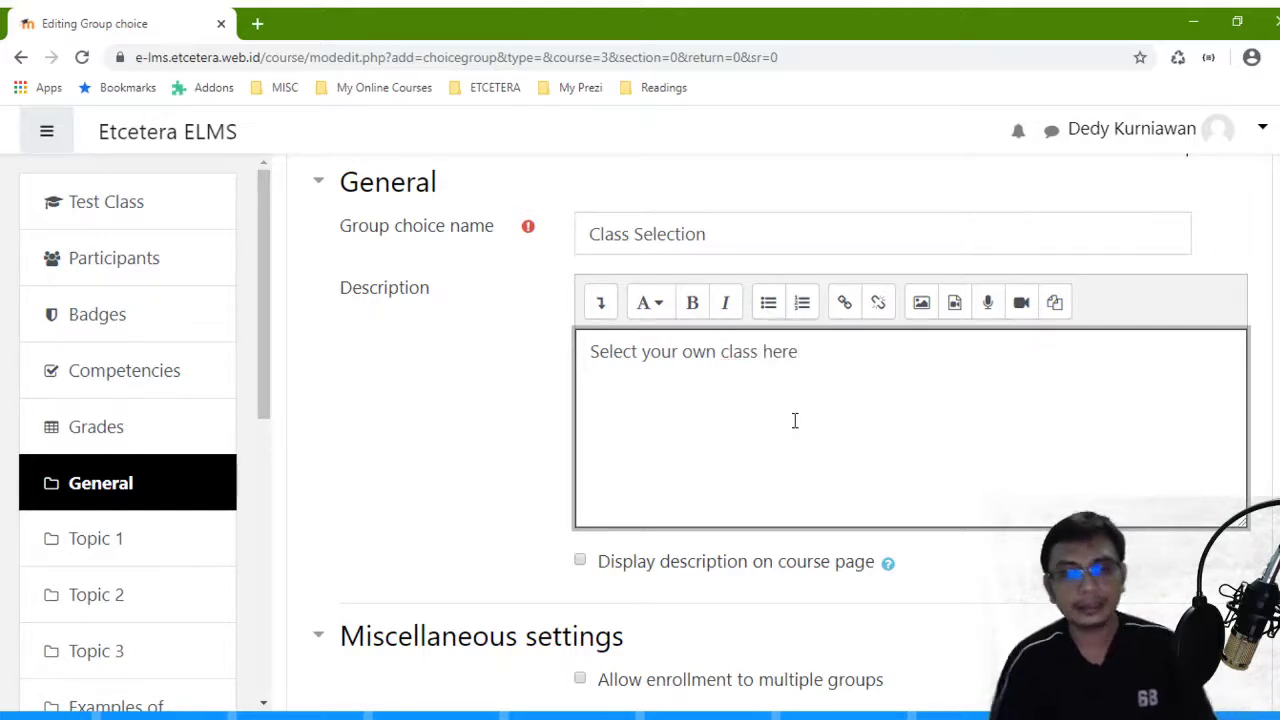
- Toggle multiple-group enrollment and review the Publish results and Privacy of results settings
{"action": "scroll", "coordinate": [795, 419], "scroll_direction": "down", "scroll_amount": 2}
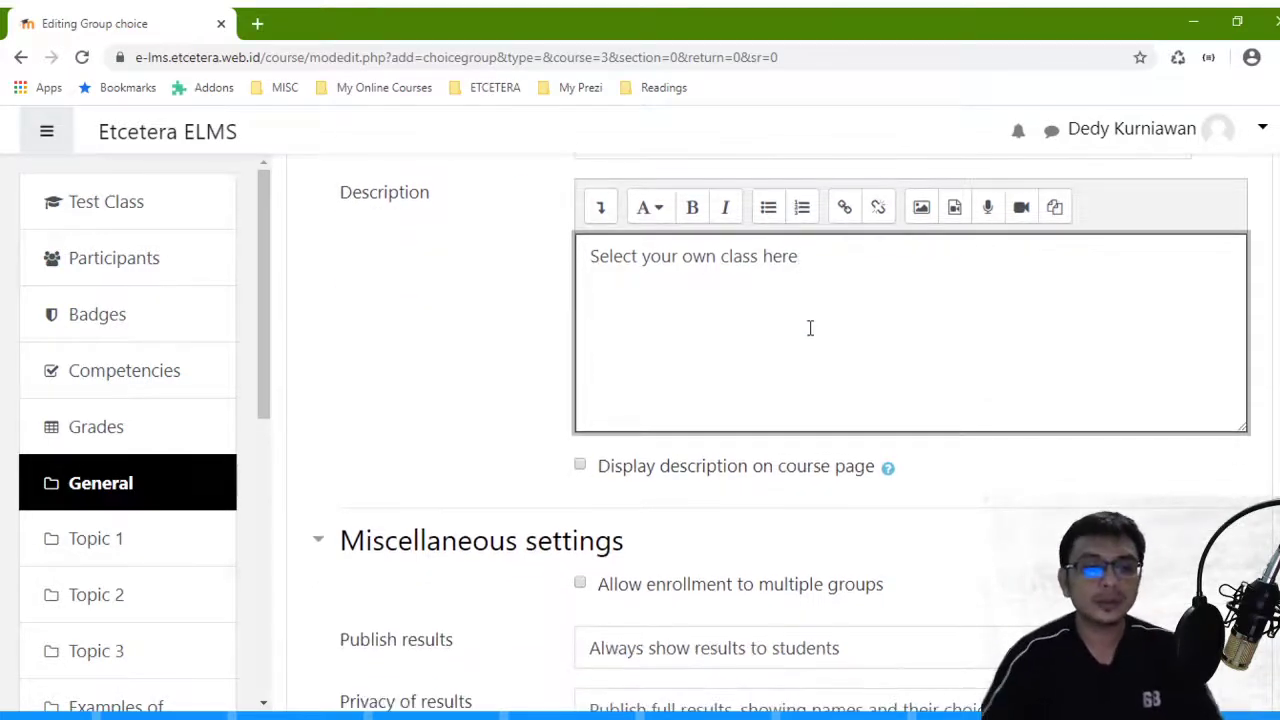
{"action": "scroll", "coordinate": [799, 323], "scroll_direction": "down", "scroll_amount": 2}
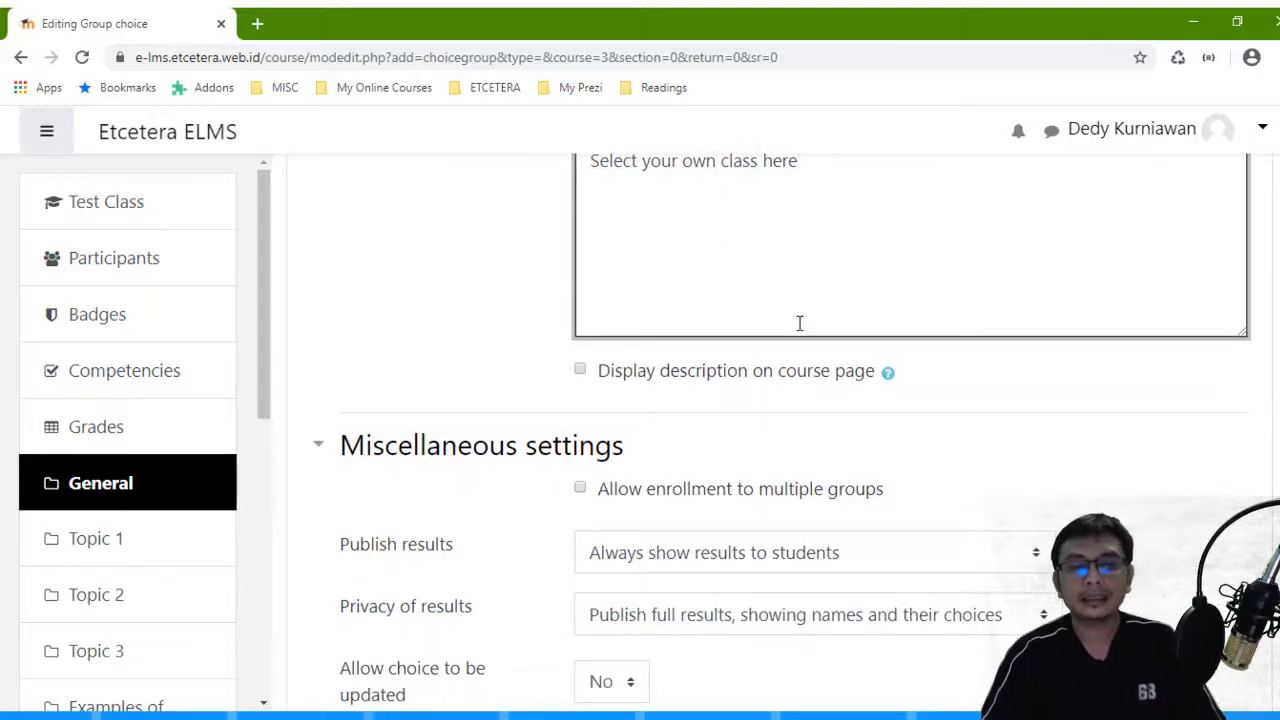
{"action": "scroll", "coordinate": [800, 320], "scroll_direction": "up", "scroll_amount": 3}
{"action": "scroll", "coordinate": [800, 320], "scroll_direction": "down", "scroll_amount": 5}
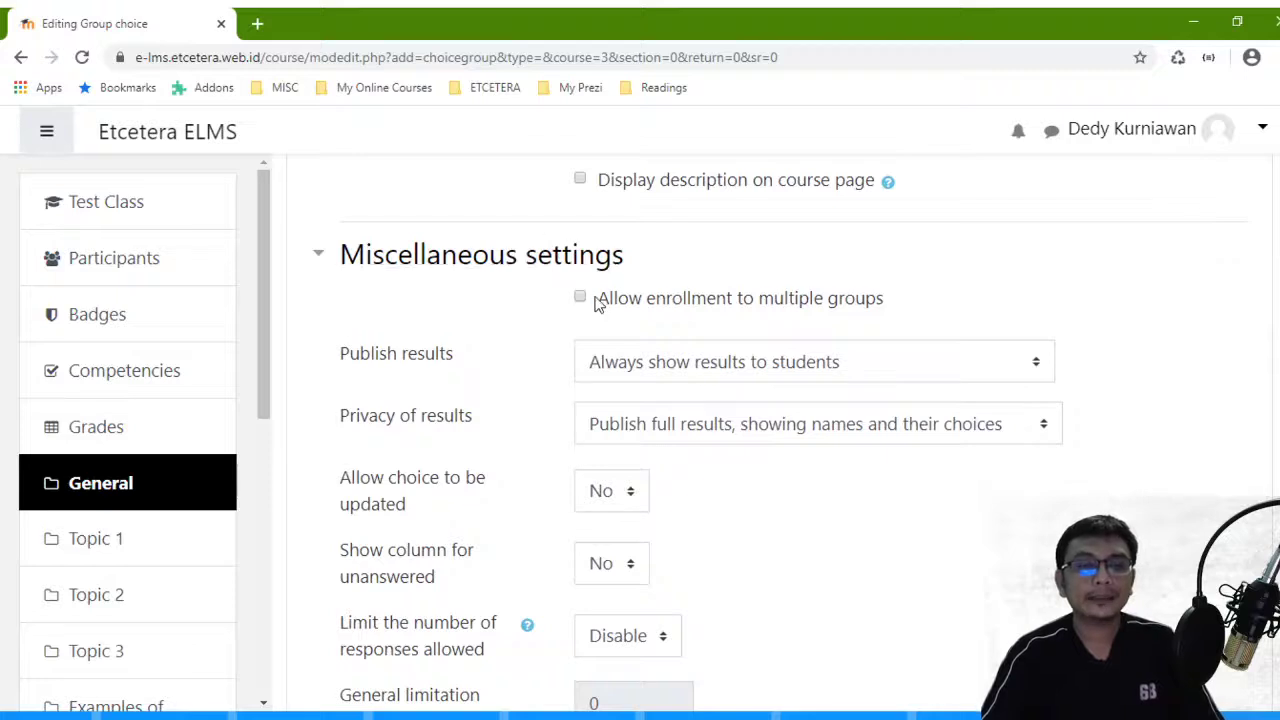
{"action": "left_click", "coordinate": [580, 299]}
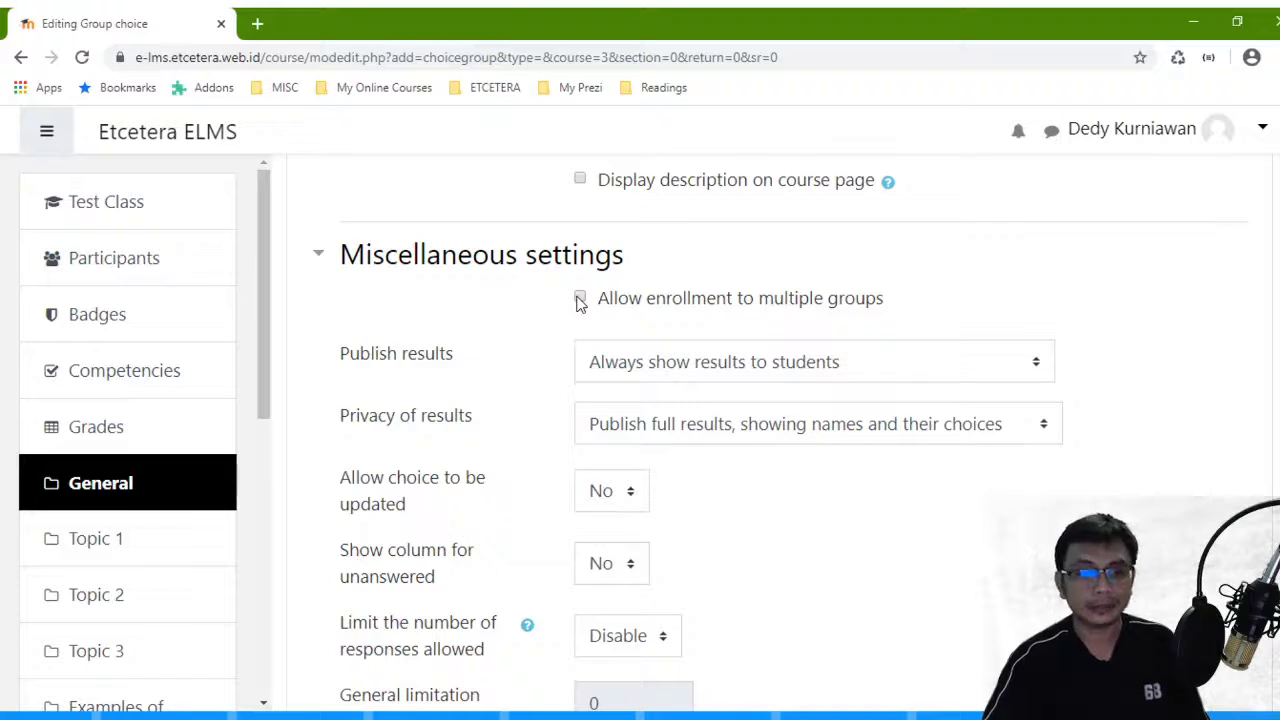
{"action": "left_click_drag", "start_coordinate": [455, 361], "coordinate": [343, 359]}
{"action": "left_click", "coordinate": [465, 357]}
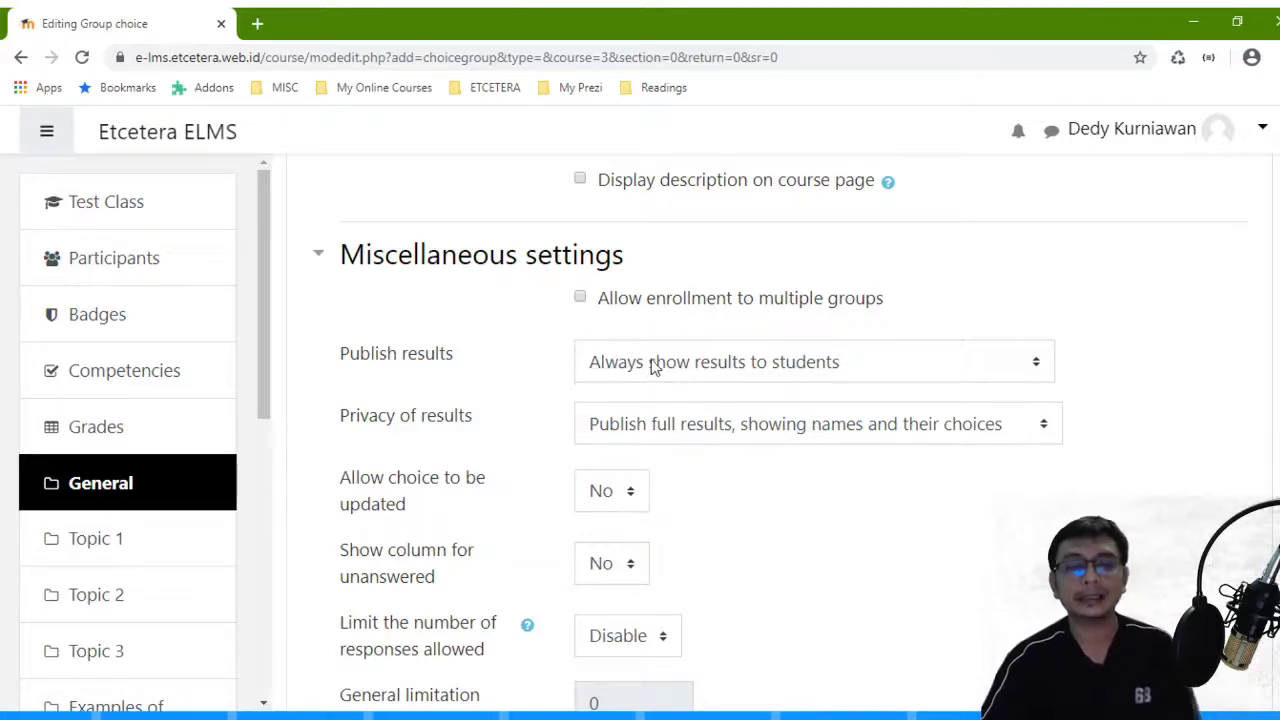
{"action": "scroll", "coordinate": [650, 368], "scroll_direction": "down", "scroll_amount": 1}
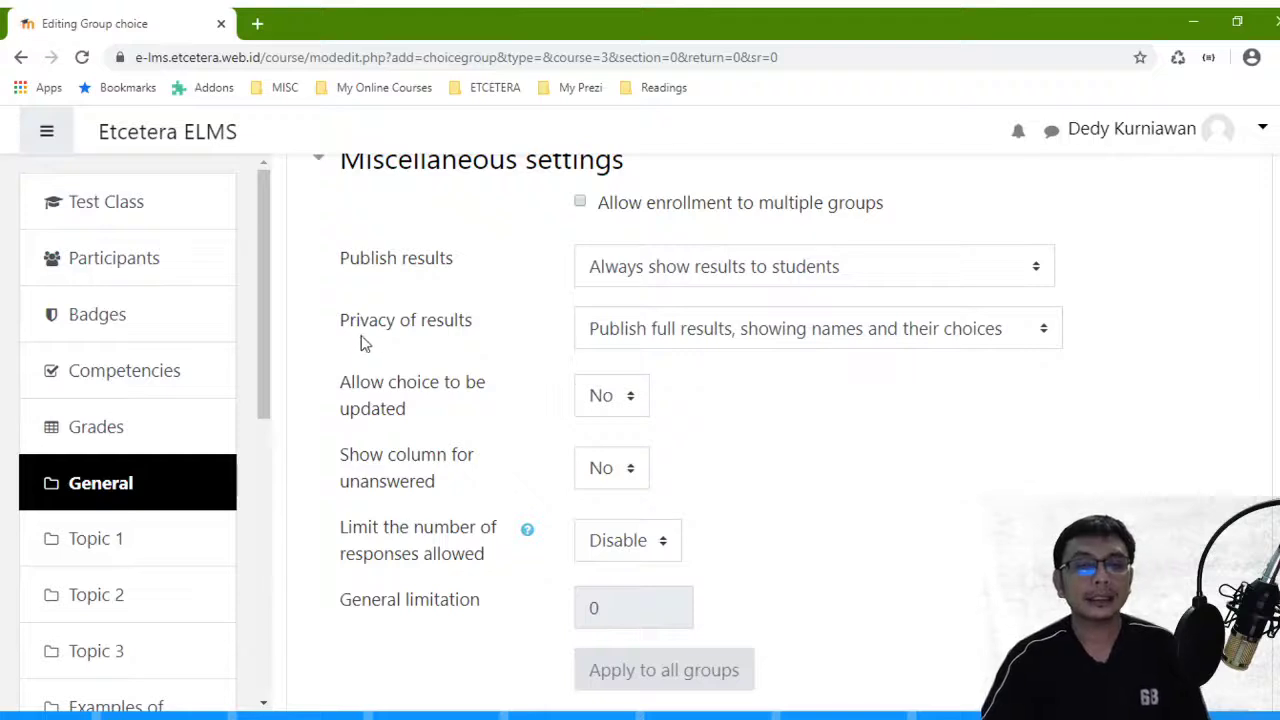
{"action": "left_click", "coordinate": [798, 328]}
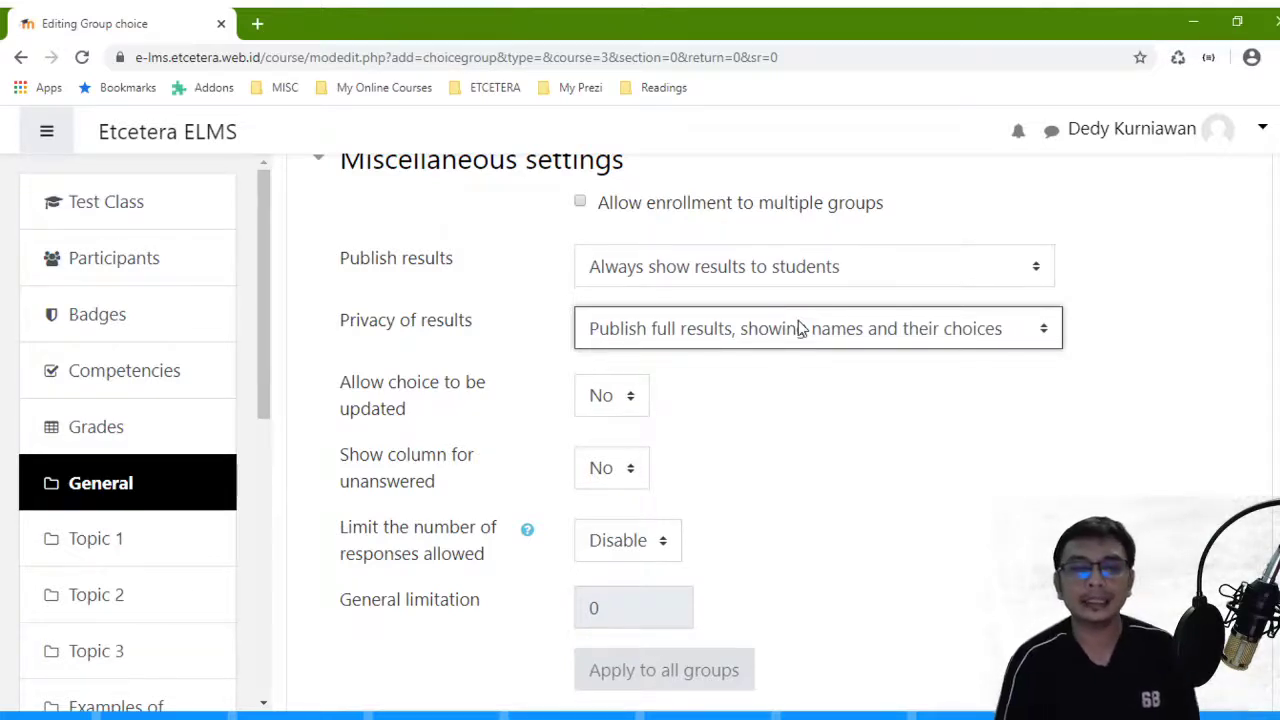
{"action": "left_click", "coordinate": [490, 293]}
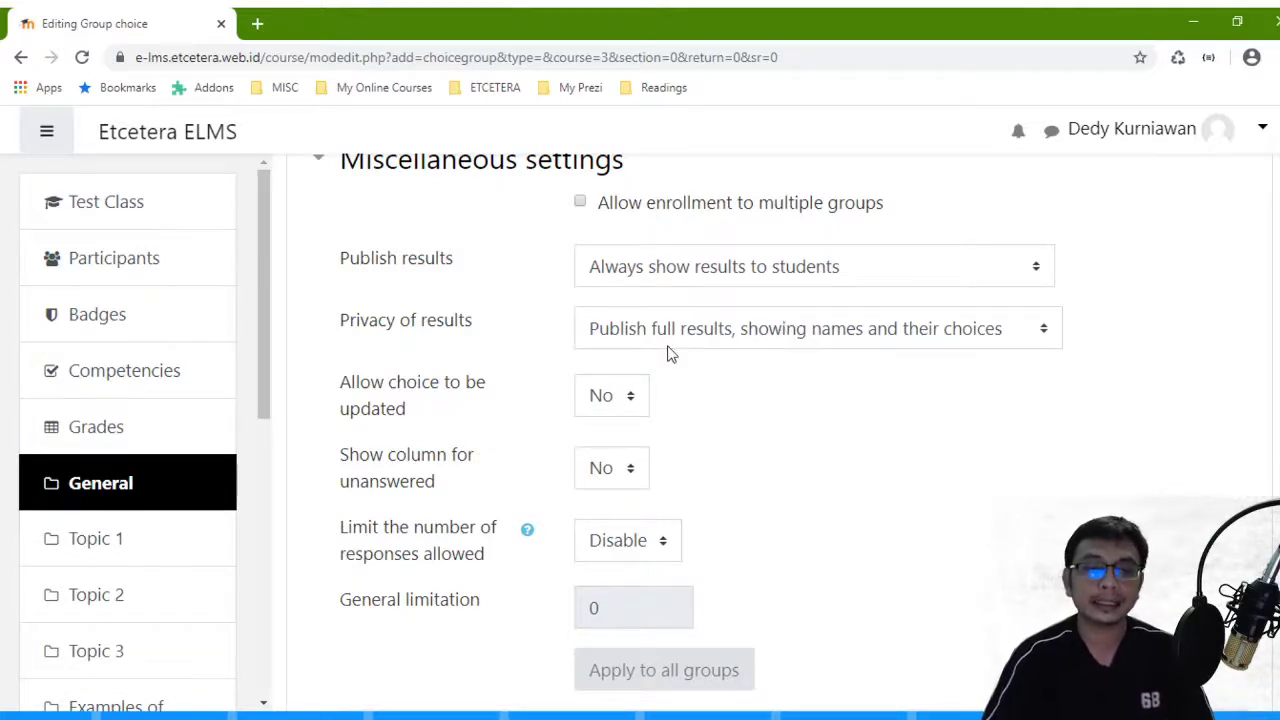
{"action": "scroll", "coordinate": [675, 344], "scroll_direction": "down", "scroll_amount": 1}
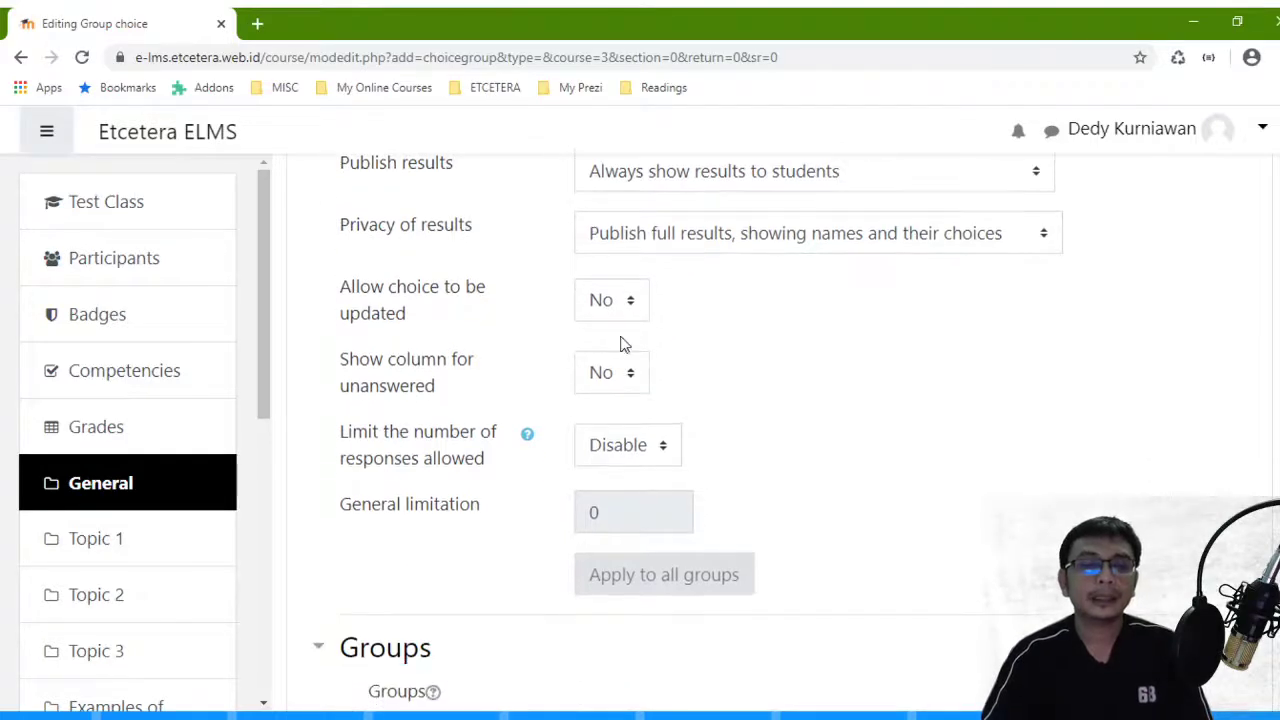
- Set 'Allow choice to be updated' to Yes
{"action": "left_click_drag", "start_coordinate": [418, 314], "coordinate": [341, 287]}
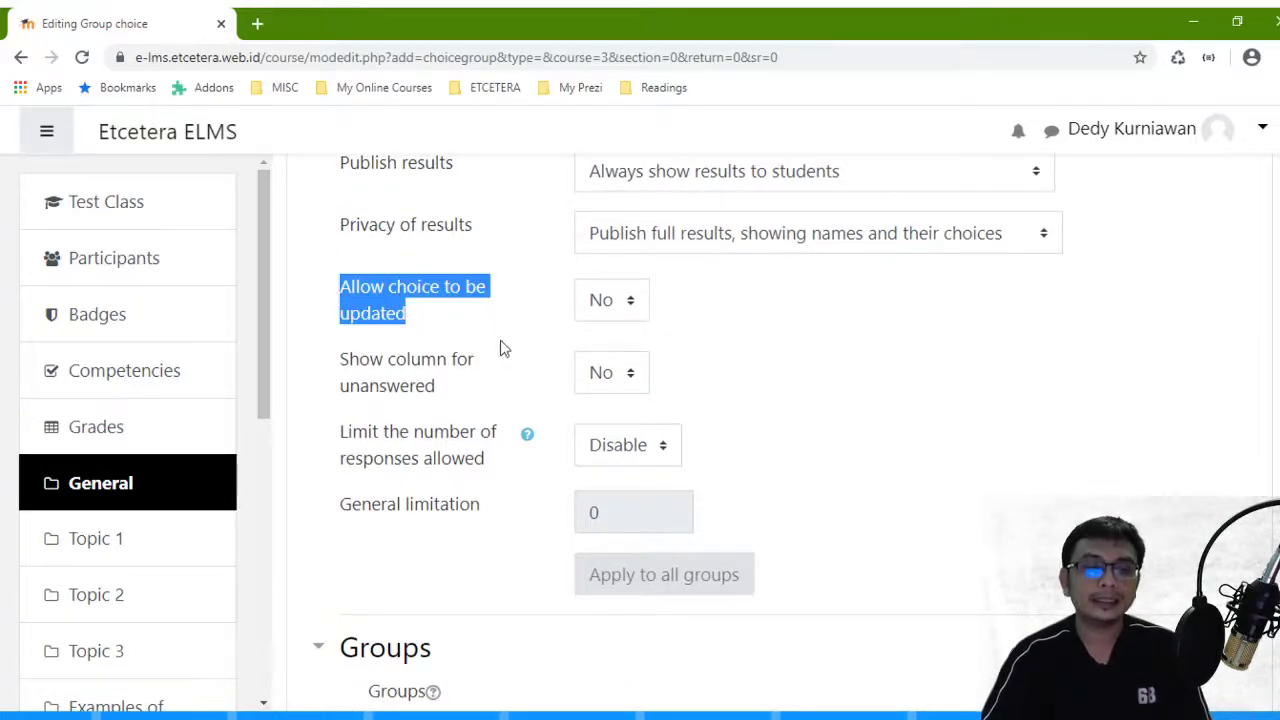
{"action": "left_click", "coordinate": [457, 322]}
{"action": "left_click_drag", "start_coordinate": [443, 318], "coordinate": [336, 293]}
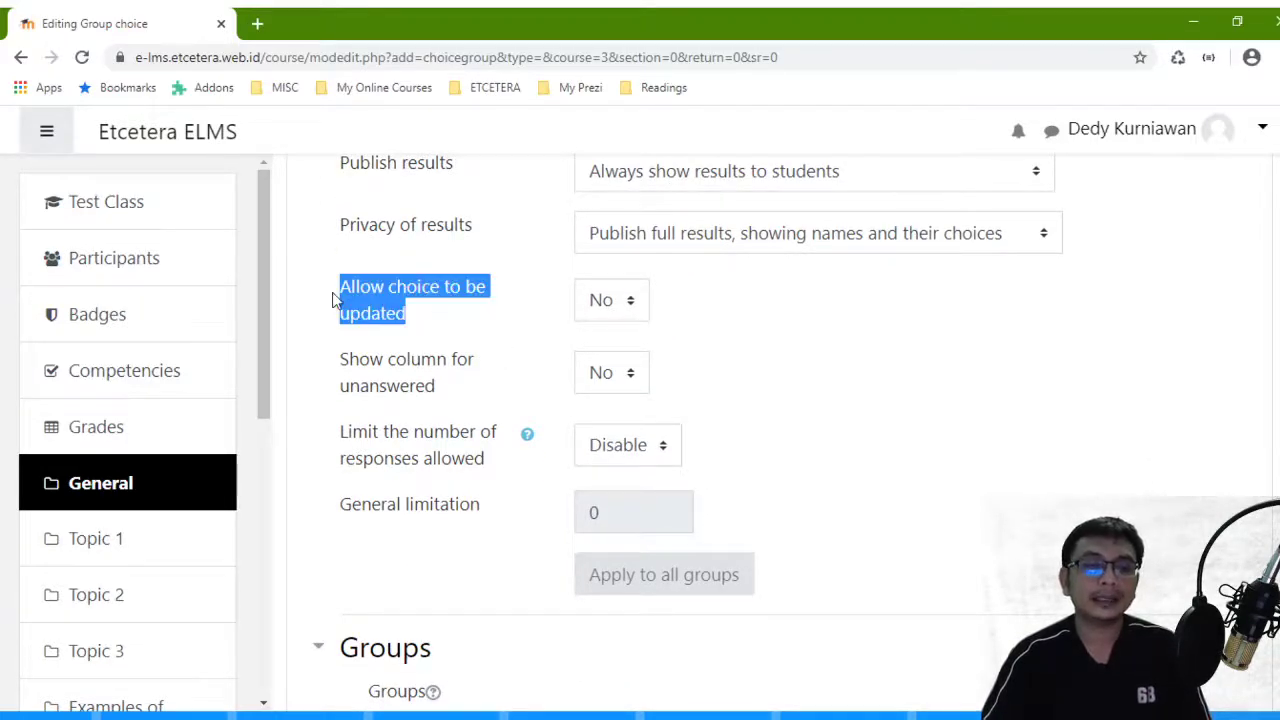
{"action": "left_click", "coordinate": [432, 318]}
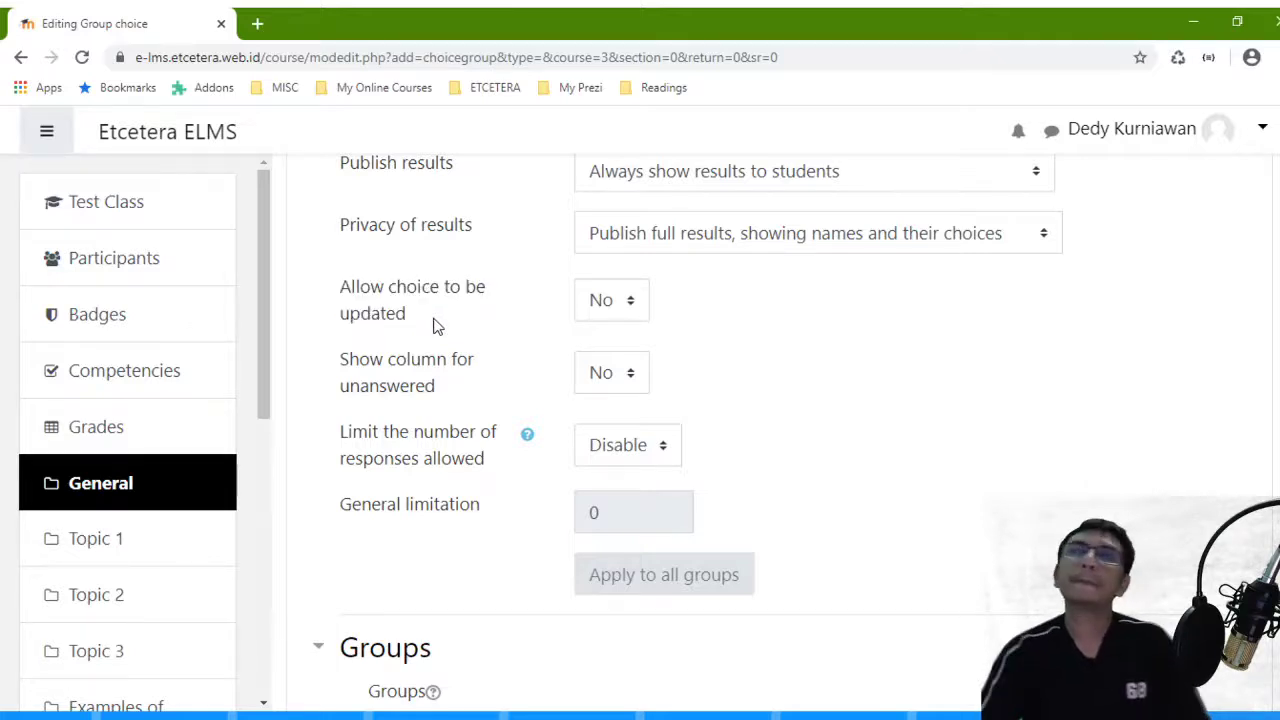
{"action": "left_click", "coordinate": [622, 298]}
{"action": "left_click", "coordinate": [620, 366]}
{"action": "left_click", "coordinate": [777, 343]}
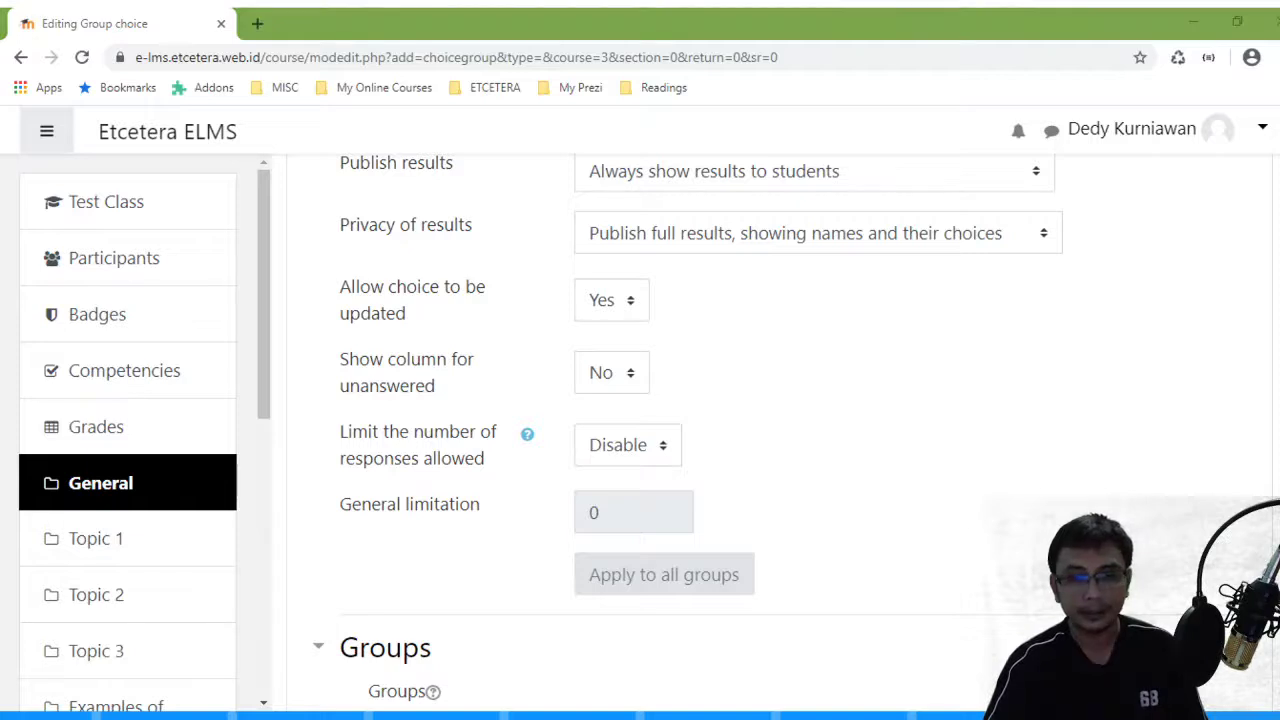
- Set 'Show column for unanswered' to Yes
{"action": "left_click", "coordinate": [714, 417]}
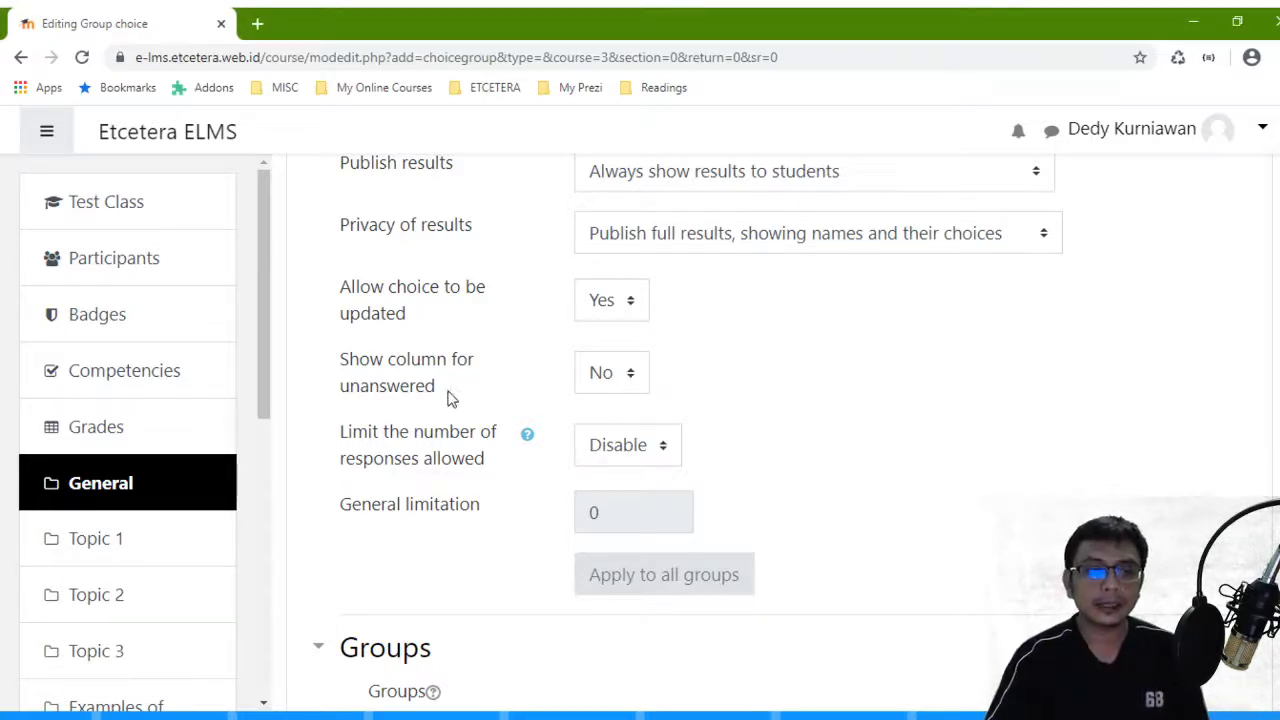
{"action": "left_click_drag", "start_coordinate": [449, 398], "coordinate": [348, 364]}
{"action": "left_click", "coordinate": [631, 386]}
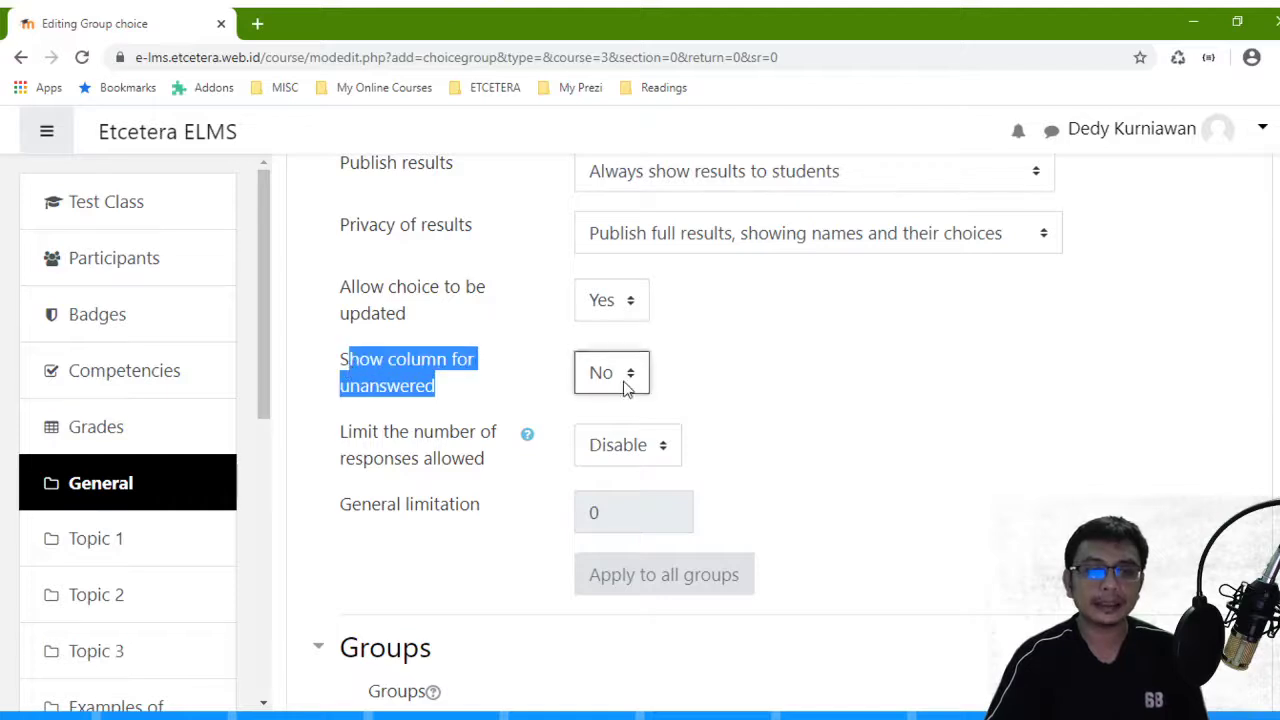
{"action": "left_click", "coordinate": [618, 440]}
{"action": "left_click", "coordinate": [728, 411]}
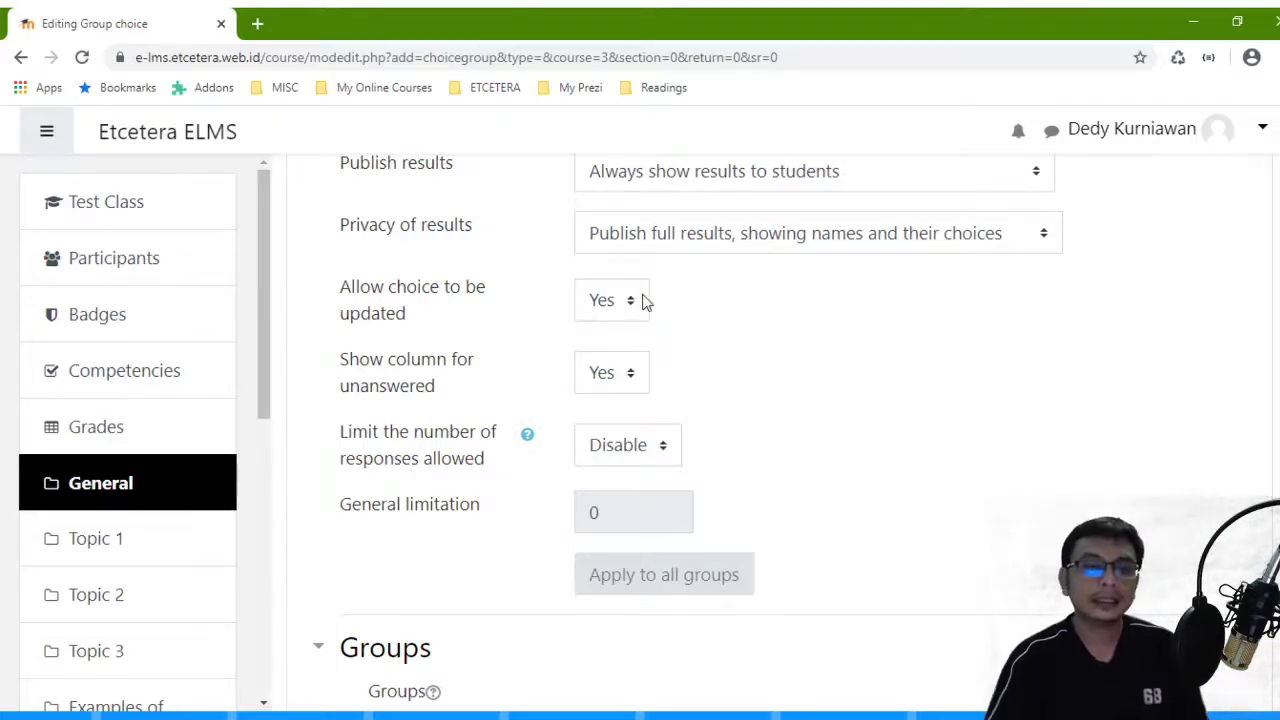
- Enable the response limit, set the general limitation to 30, and apply it to all groups
{"action": "scroll", "coordinate": [674, 320], "scroll_direction": "down", "scroll_amount": 1}
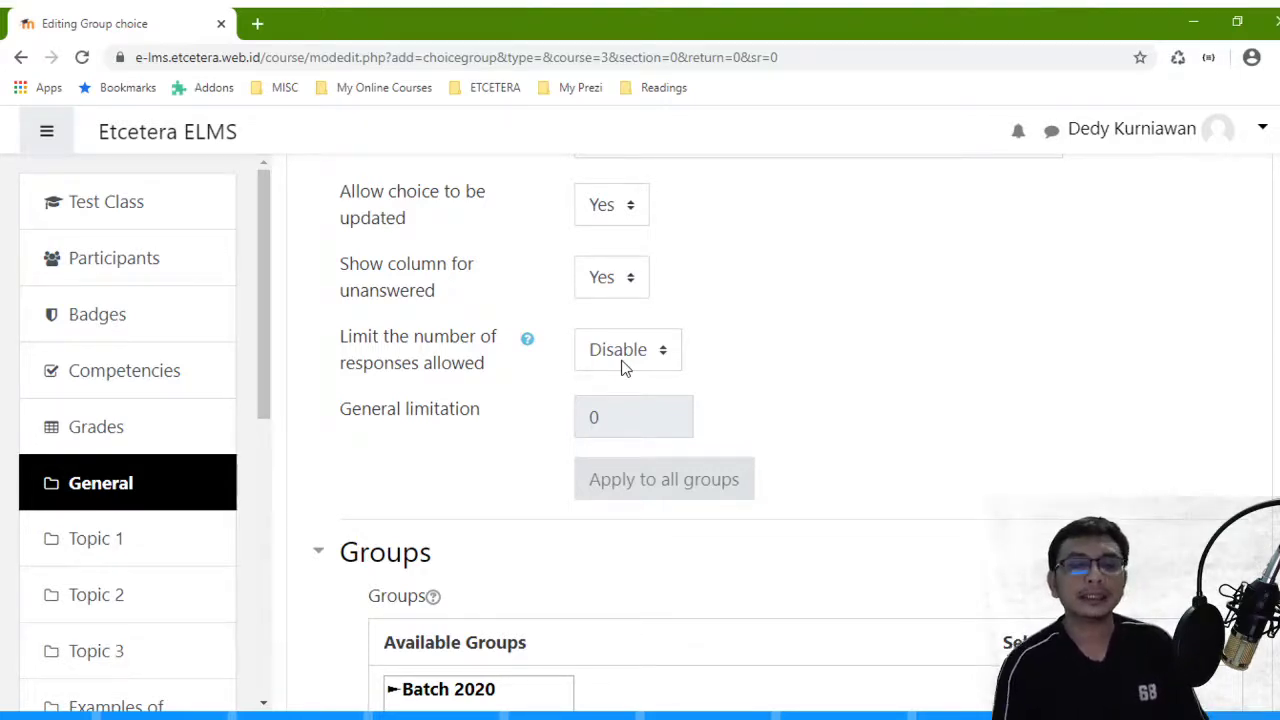
{"action": "left_click", "coordinate": [665, 350]}
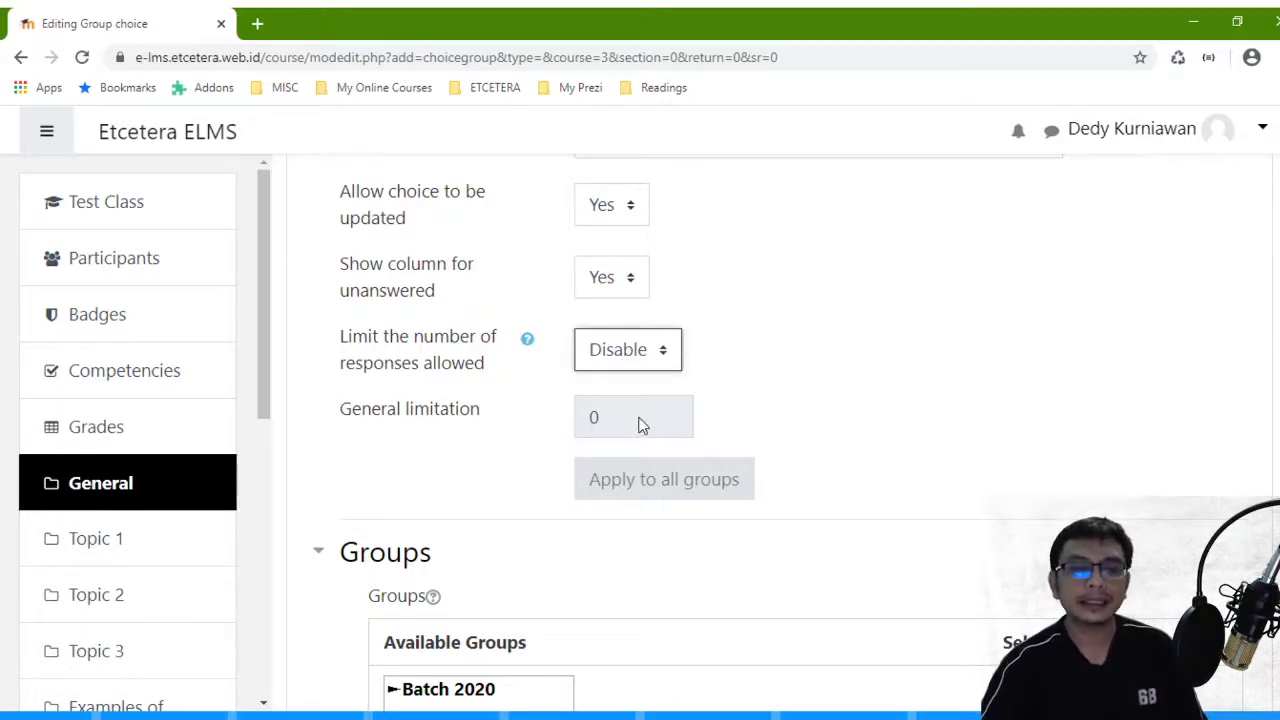
{"action": "left_click", "coordinate": [643, 424]}
{"action": "left_click", "coordinate": [643, 417]}
{"action": "key", "text": "BackSpace"}
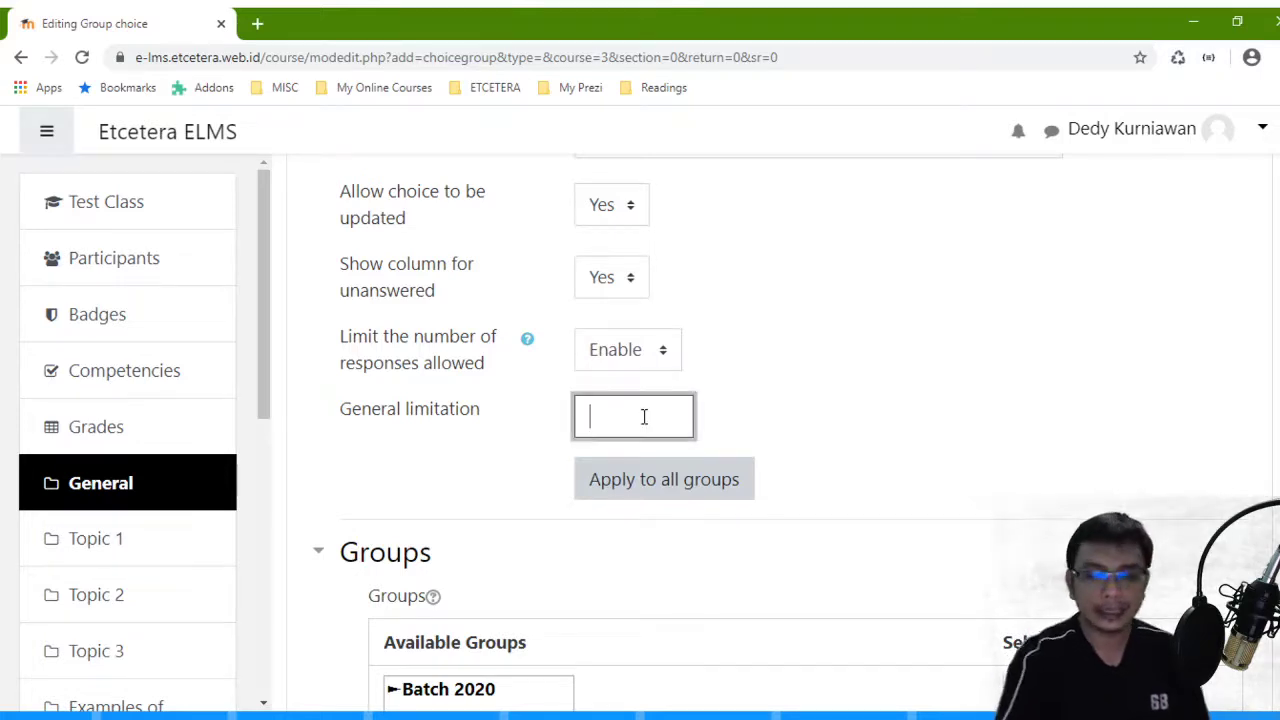
{"action": "type", "text": "30"}
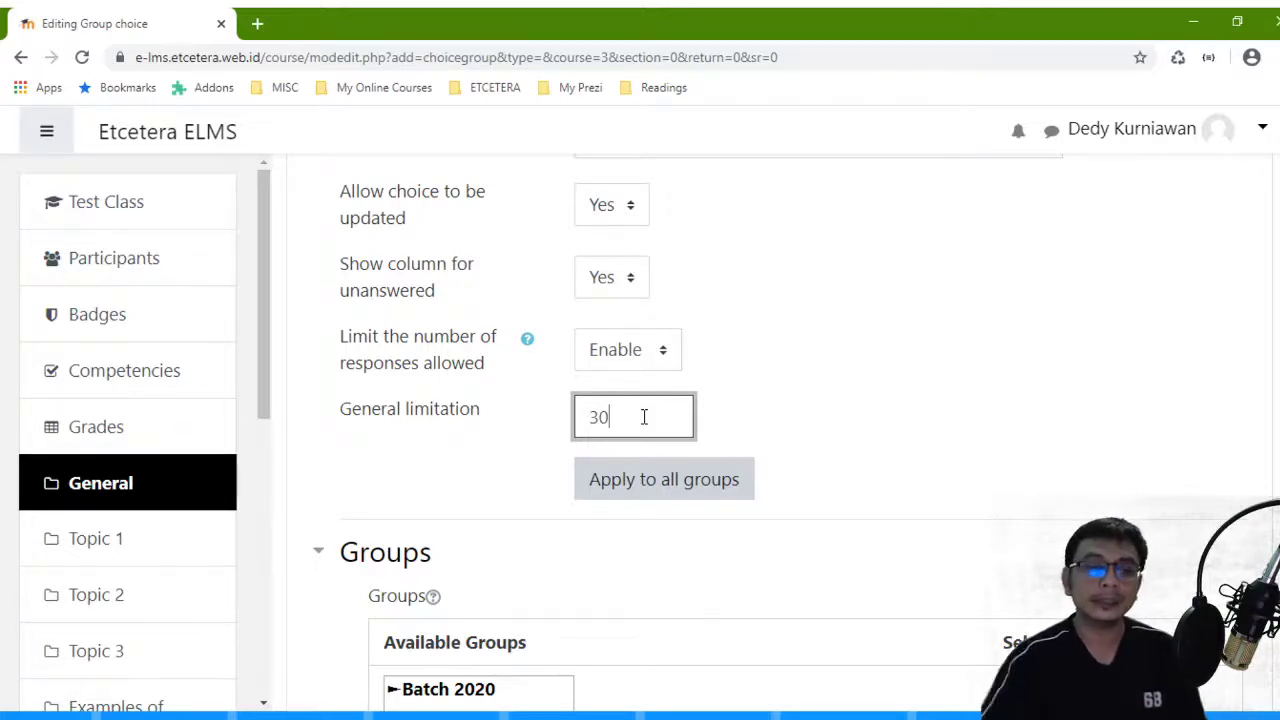
{"action": "left_click", "coordinate": [789, 413]}
{"action": "left_click", "coordinate": [646, 420]}
{"action": "left_click", "coordinate": [716, 490]}
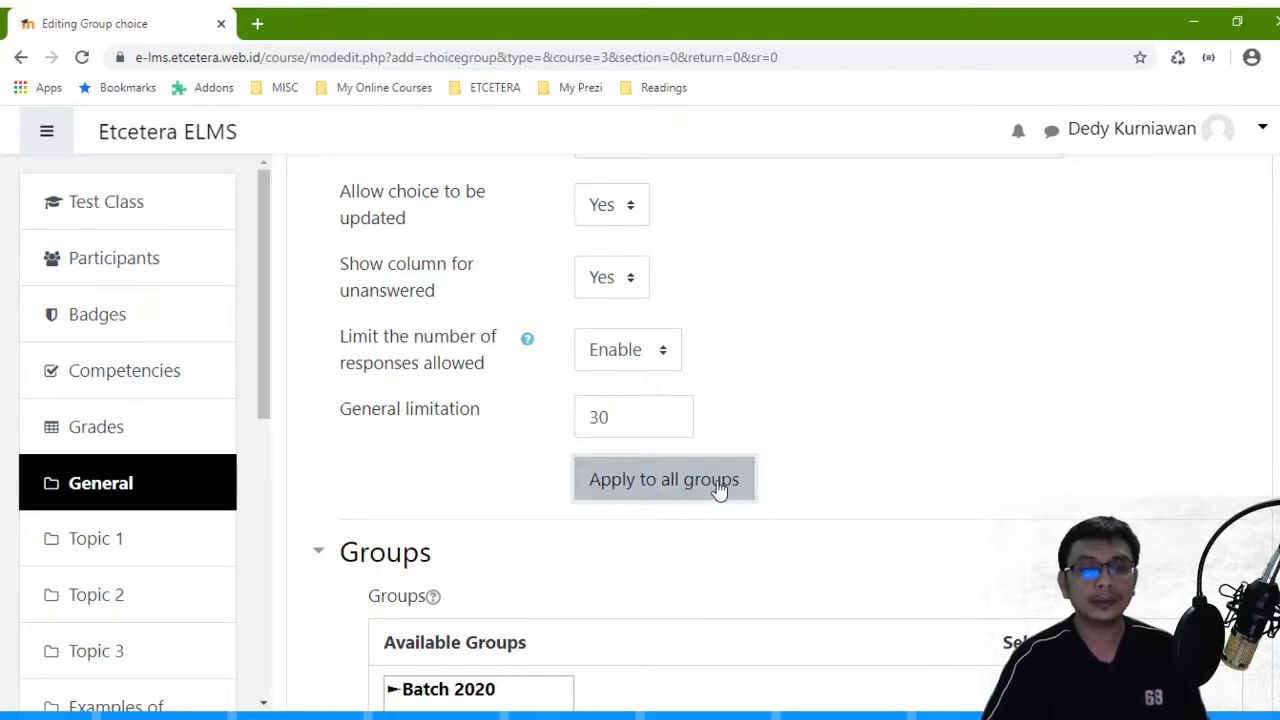
{"action": "scroll", "coordinate": [694, 449], "scroll_direction": "down", "scroll_amount": 2}
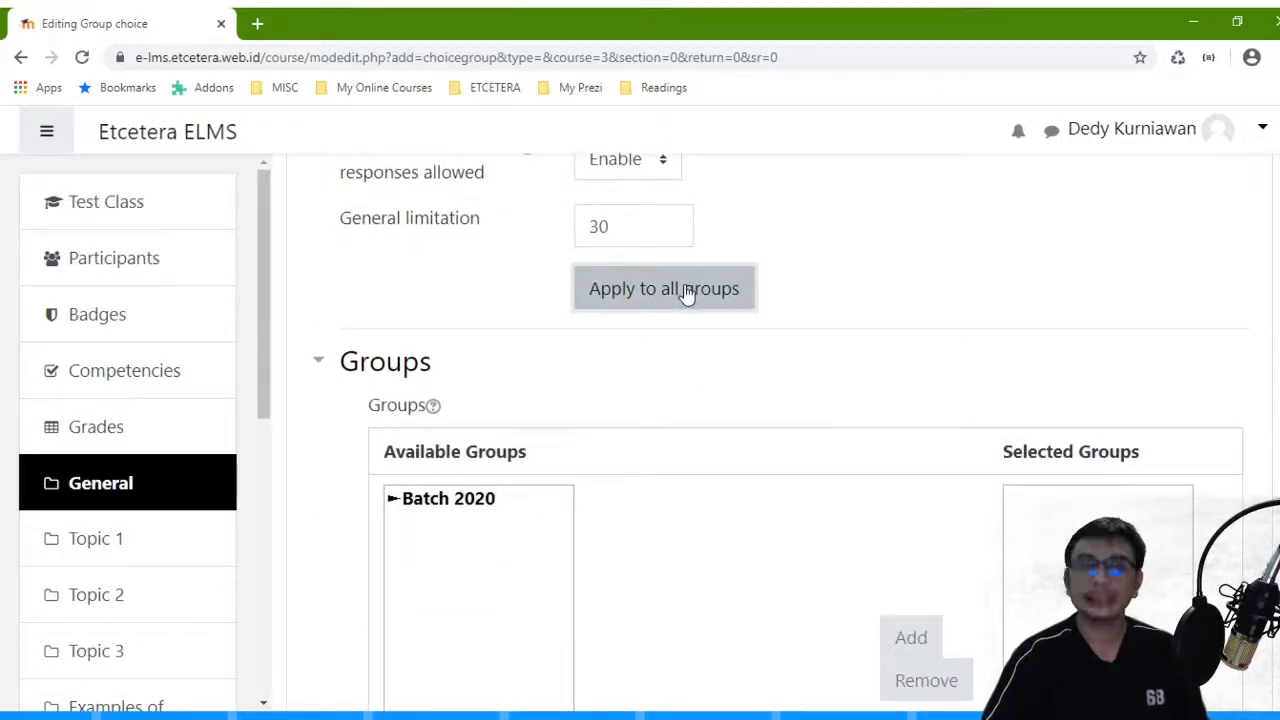
- Add the Batch 2020 grouping with Class A, B and C to the selected groups
{"action": "left_click", "coordinate": [457, 497]}
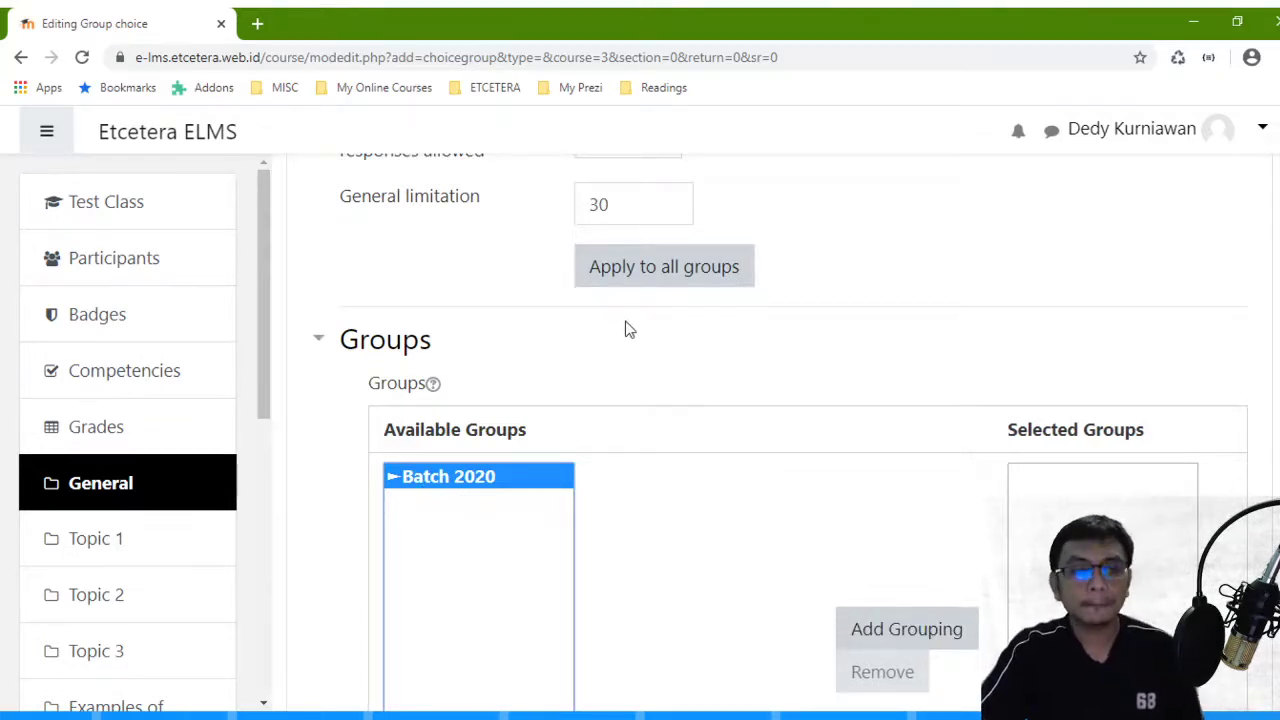
{"action": "scroll", "coordinate": [440, 340], "scroll_direction": "down", "scroll_amount": 2}
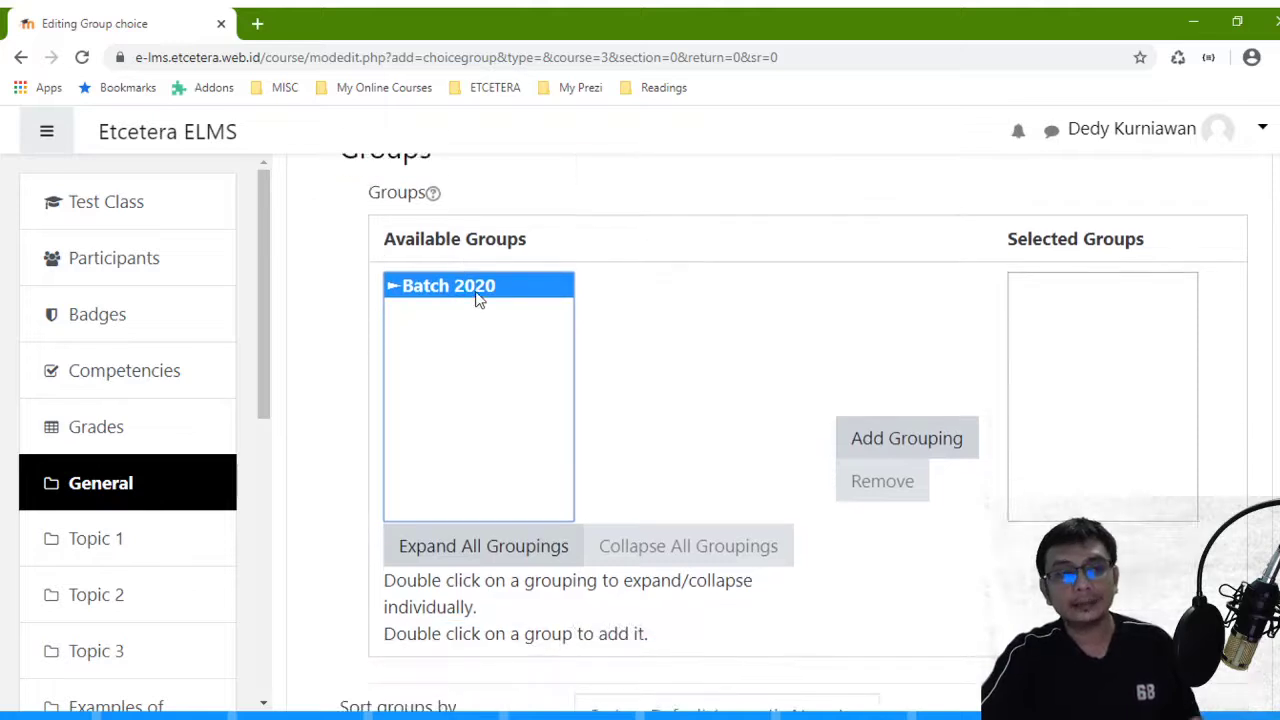
{"action": "scroll", "coordinate": [478, 300], "scroll_direction": "up", "scroll_amount": 2}
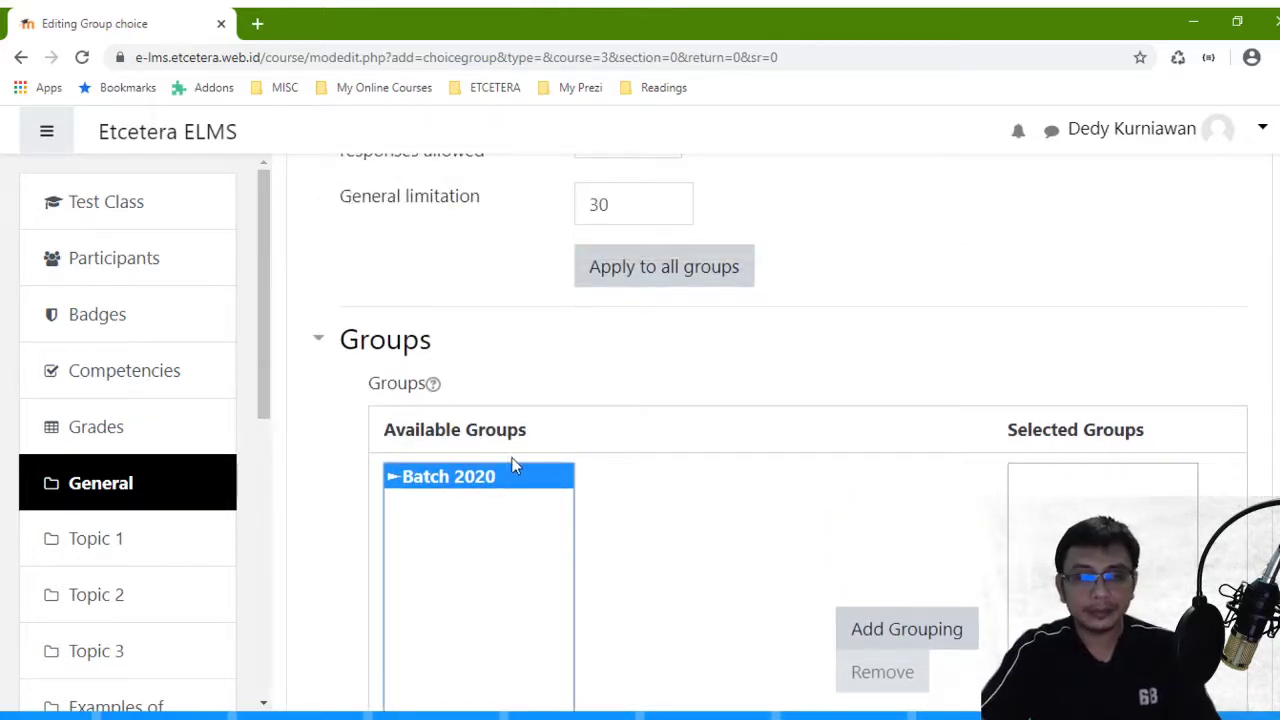
{"action": "scroll", "coordinate": [575, 346], "scroll_direction": "down", "scroll_amount": 1}
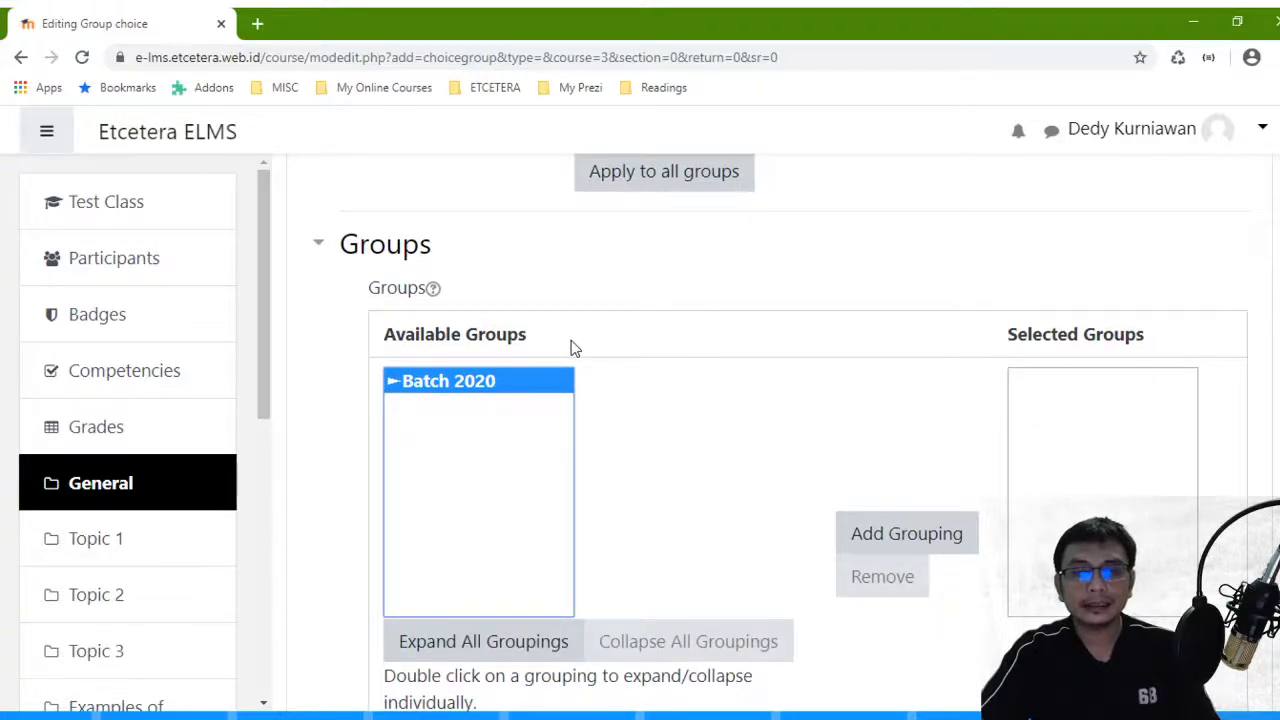
{"action": "double_click", "coordinate": [405, 393]}
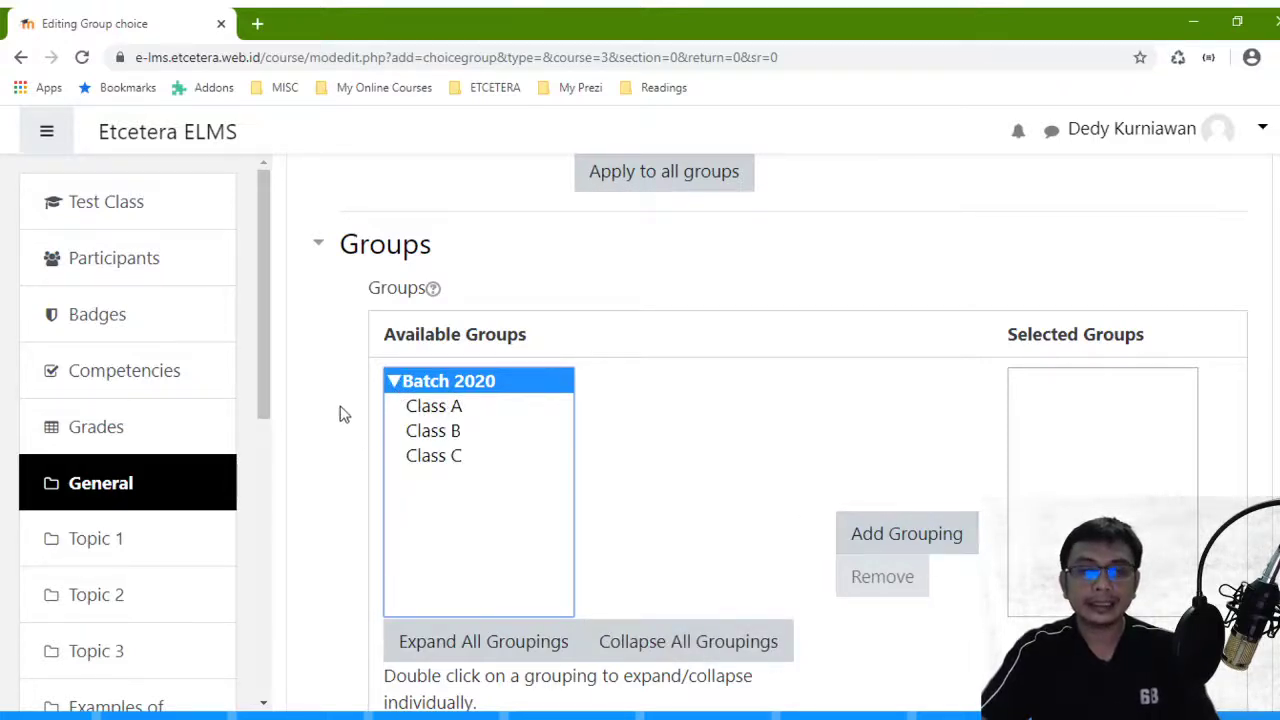
{"action": "left_click", "coordinate": [935, 541]}
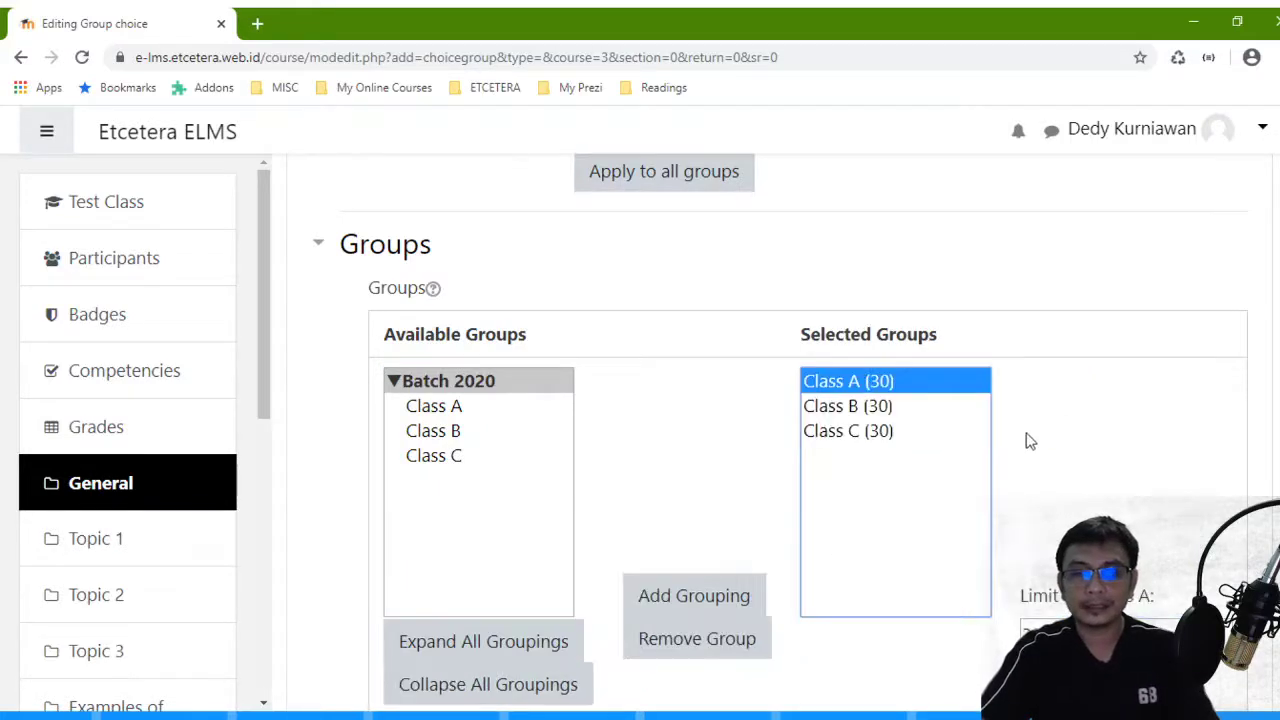
- Check that the selected classes each have a 30-place limit
{"action": "left_click", "coordinate": [874, 432]}
{"action": "left_click", "coordinate": [872, 388]}
{"action": "left_click", "coordinate": [870, 428]}
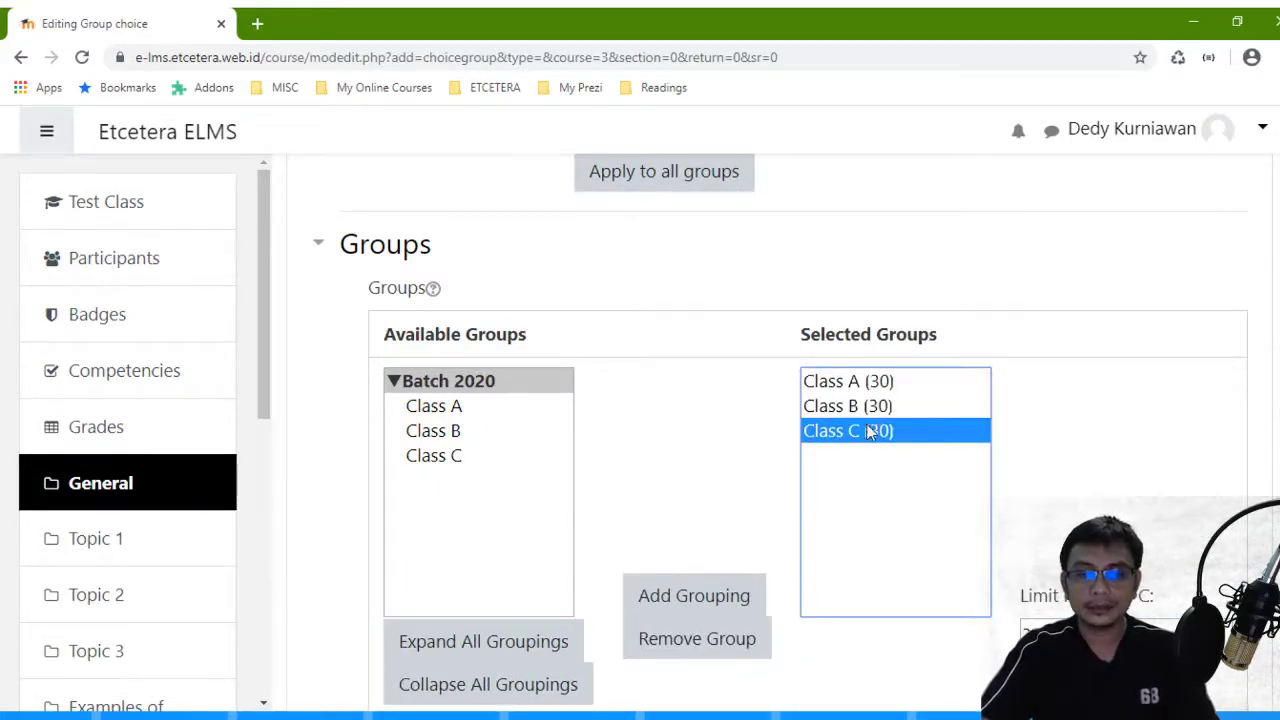
{"action": "left_click", "coordinate": [879, 389]}
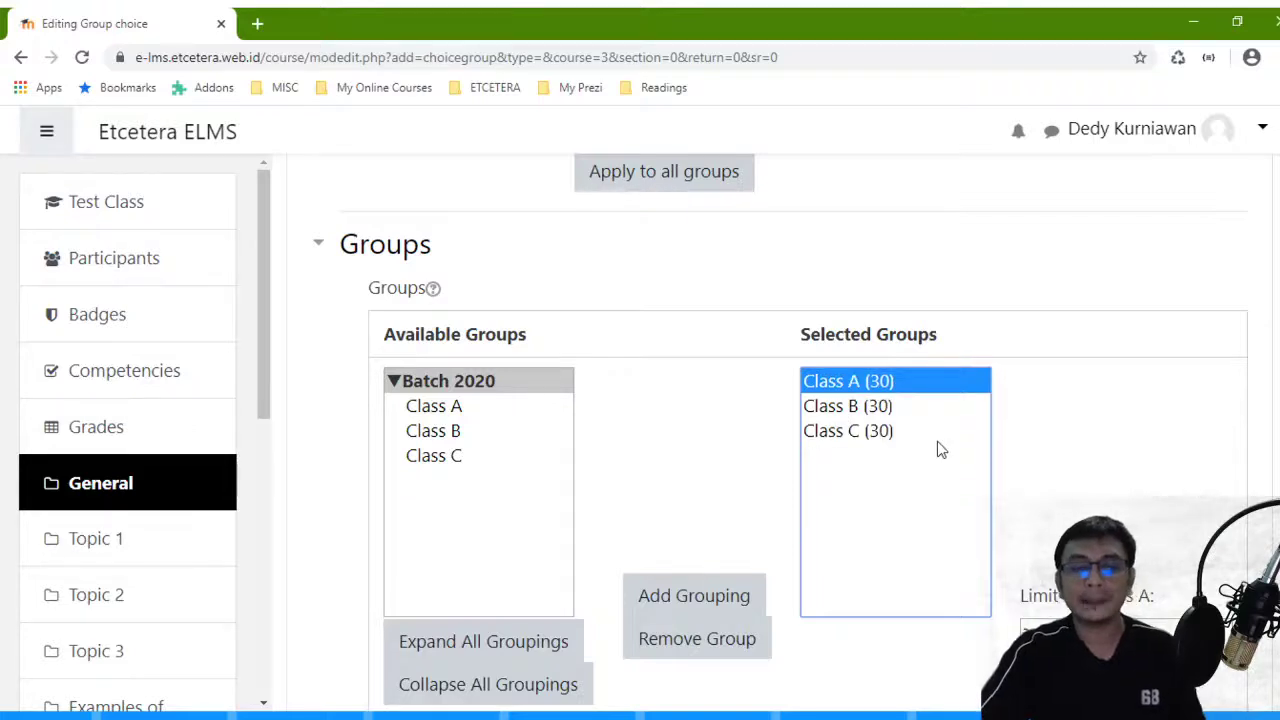
{"action": "scroll", "coordinate": [937, 441], "scroll_direction": "down", "scroll_amount": 3}
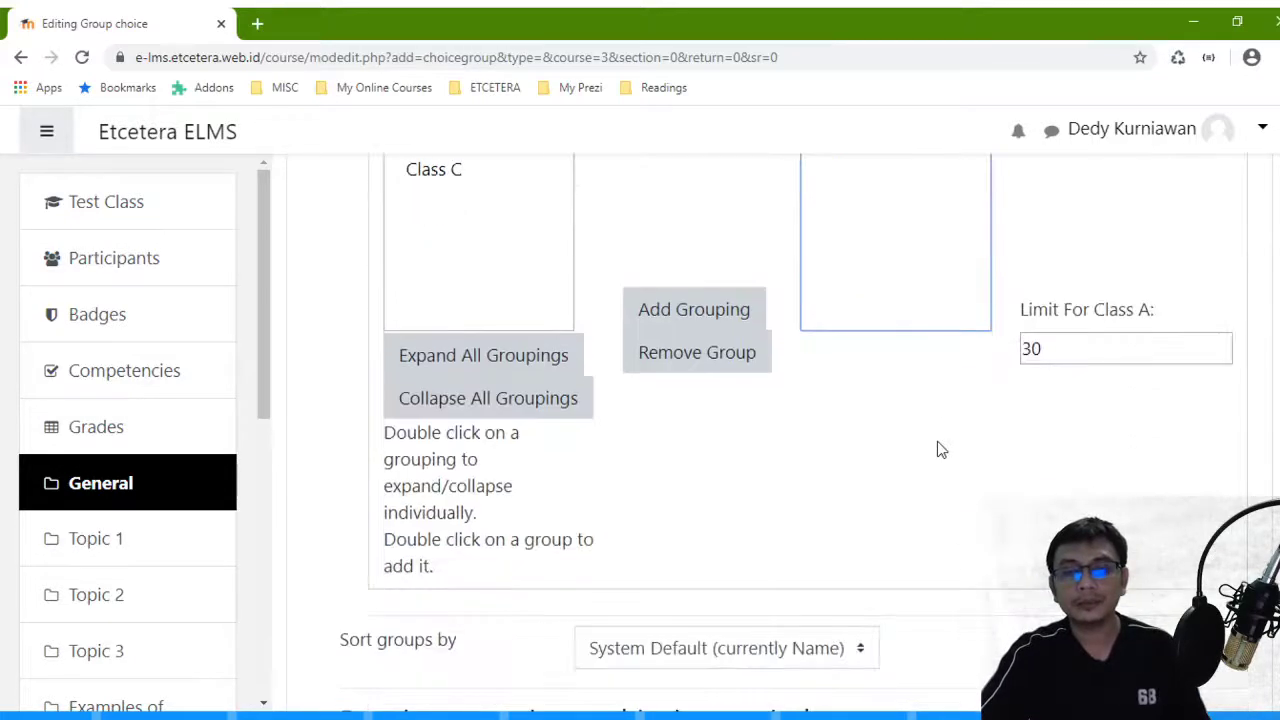
{"action": "scroll", "coordinate": [937, 441], "scroll_direction": "up", "scroll_amount": 1}
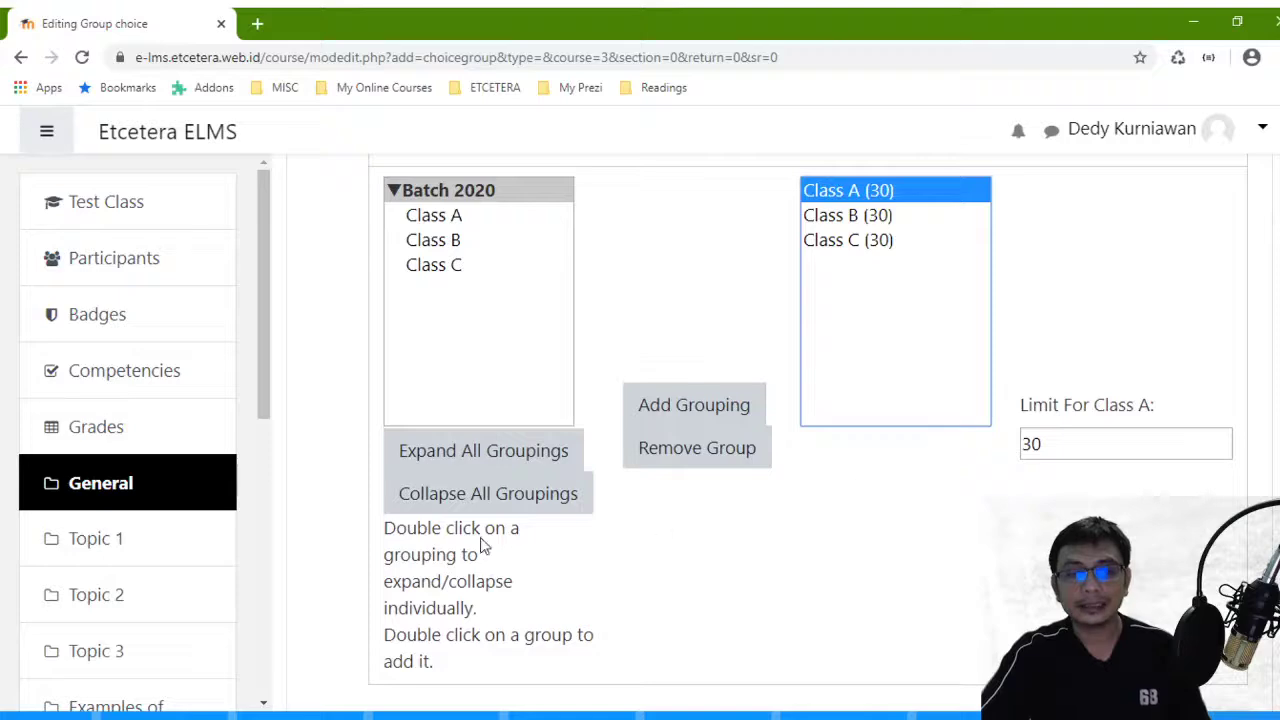
{"action": "scroll", "coordinate": [760, 457], "scroll_direction": "down", "scroll_amount": 8}
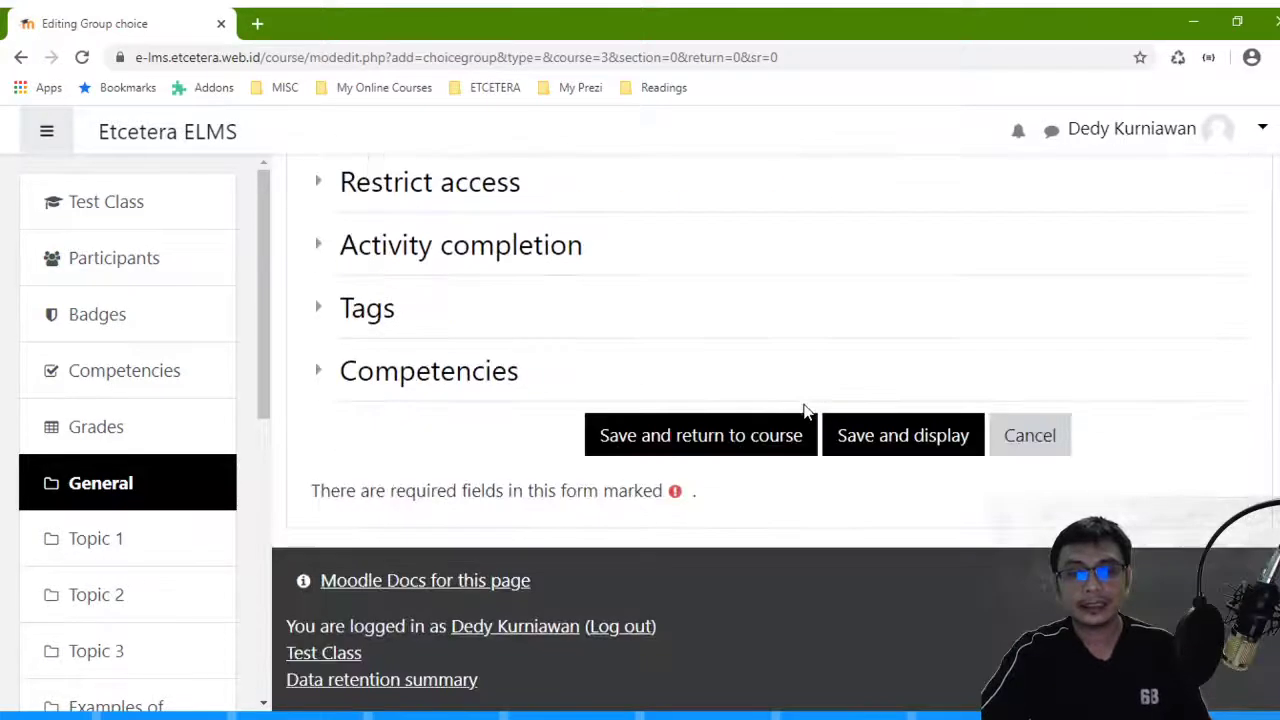
{"action": "scroll", "coordinate": [720, 343], "scroll_direction": "up", "scroll_amount": 1}
{"action": "scroll", "coordinate": [786, 403], "scroll_direction": "down", "scroll_amount": 1}
- Save Class Selection, turn editing off on Test Class, and open the Class Selection activity
{"action": "left_click", "coordinate": [735, 445]}
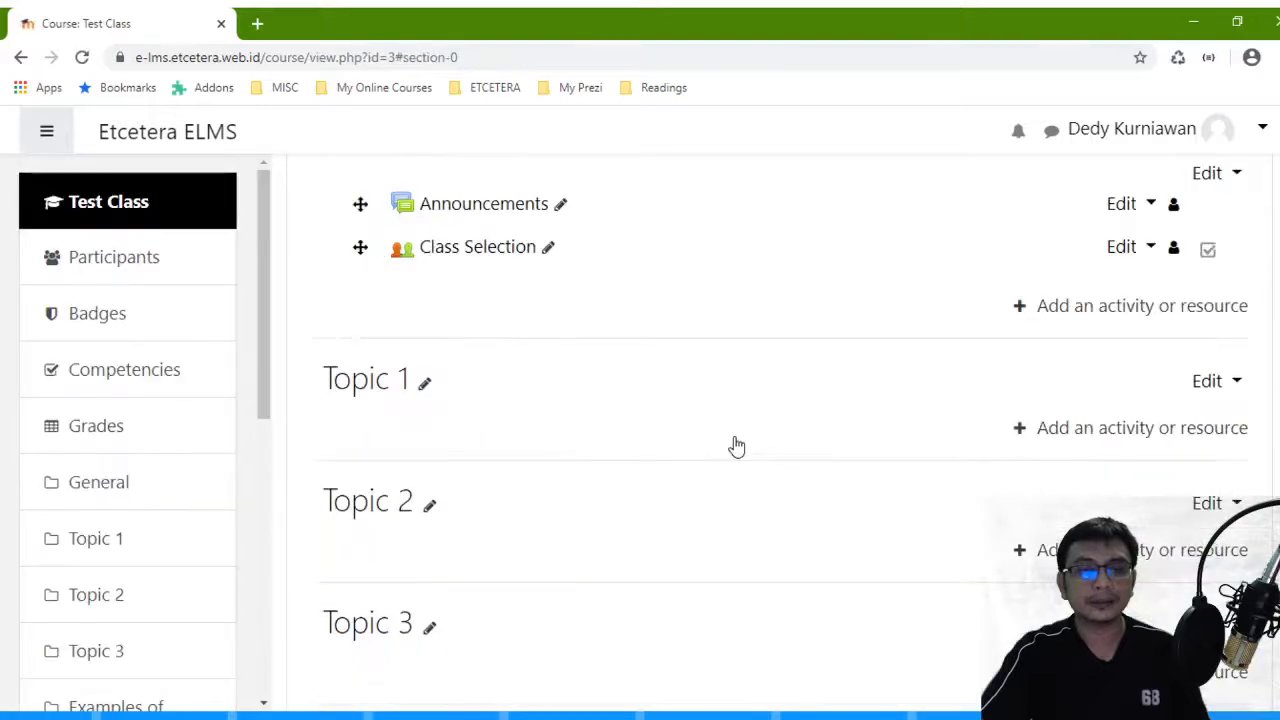
{"action": "scroll", "coordinate": [543, 250], "scroll_direction": "up", "scroll_amount": 3}
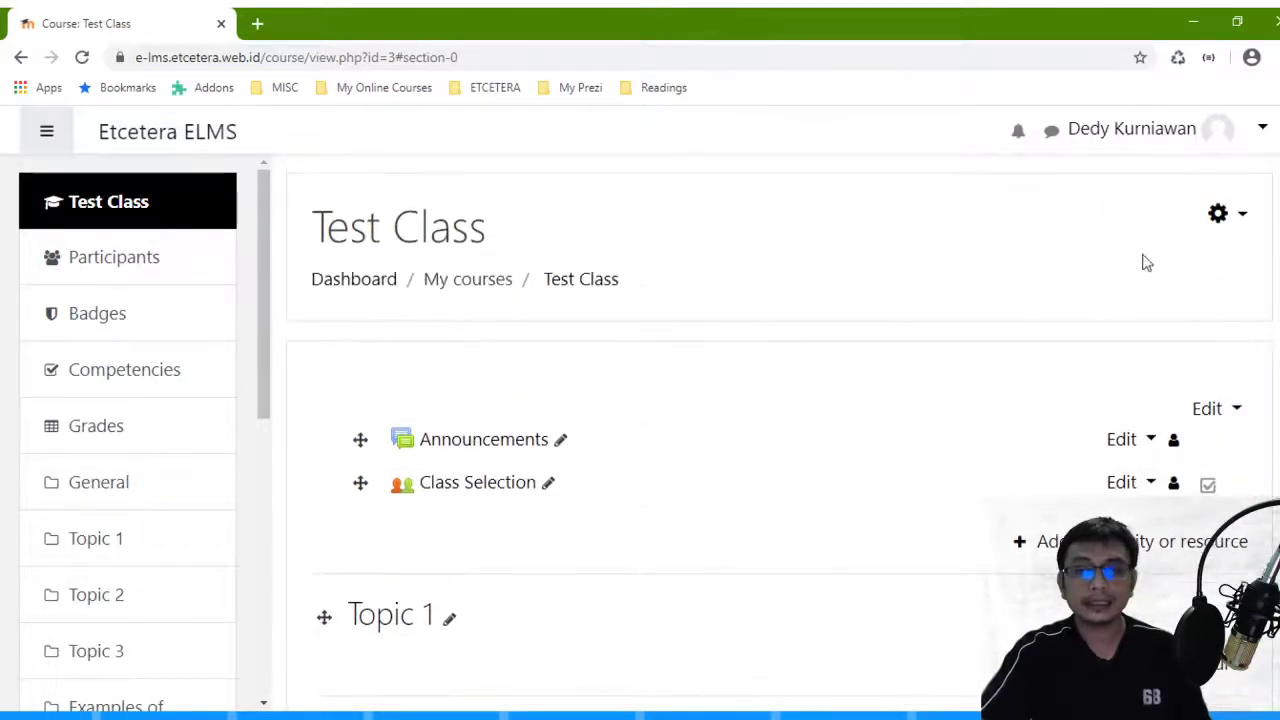
{"action": "left_click", "coordinate": [1226, 215]}
{"action": "left_click", "coordinate": [1160, 304]}
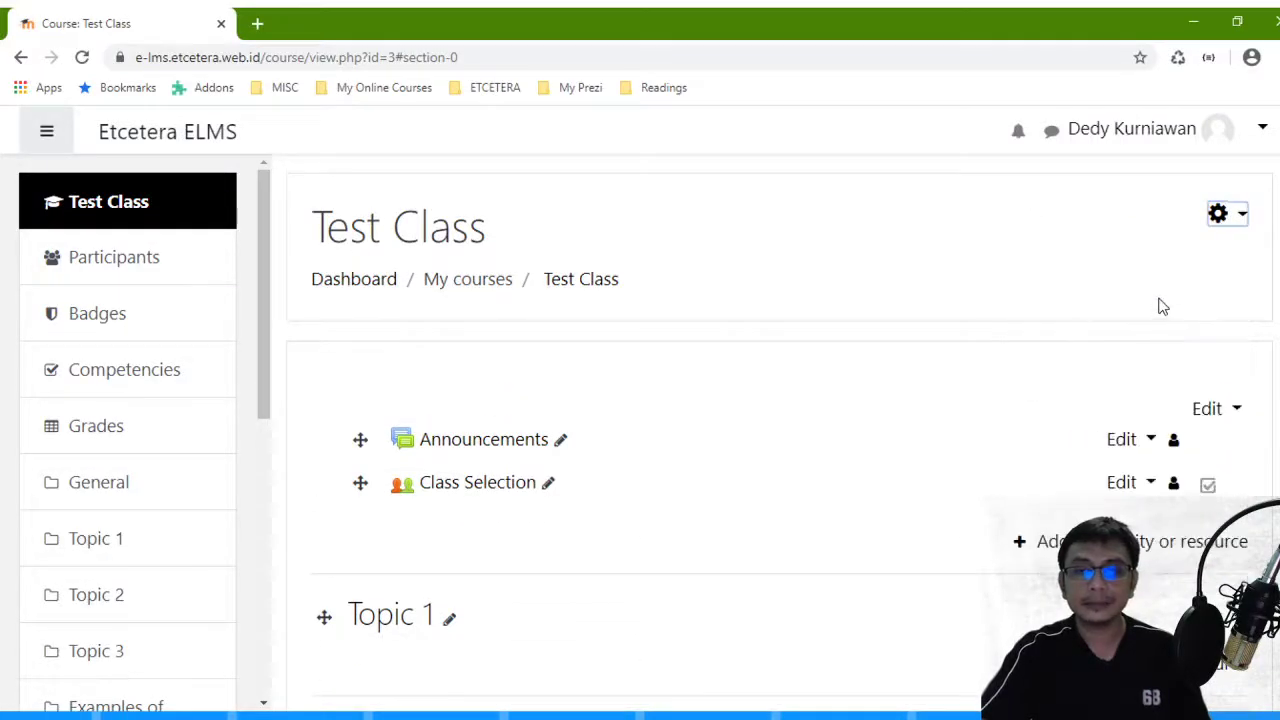
{"action": "left_click", "coordinate": [1213, 215]}
{"action": "left_click", "coordinate": [1077, 296]}
{"action": "scroll", "coordinate": [455, 262], "scroll_direction": "down", "scroll_amount": 2}
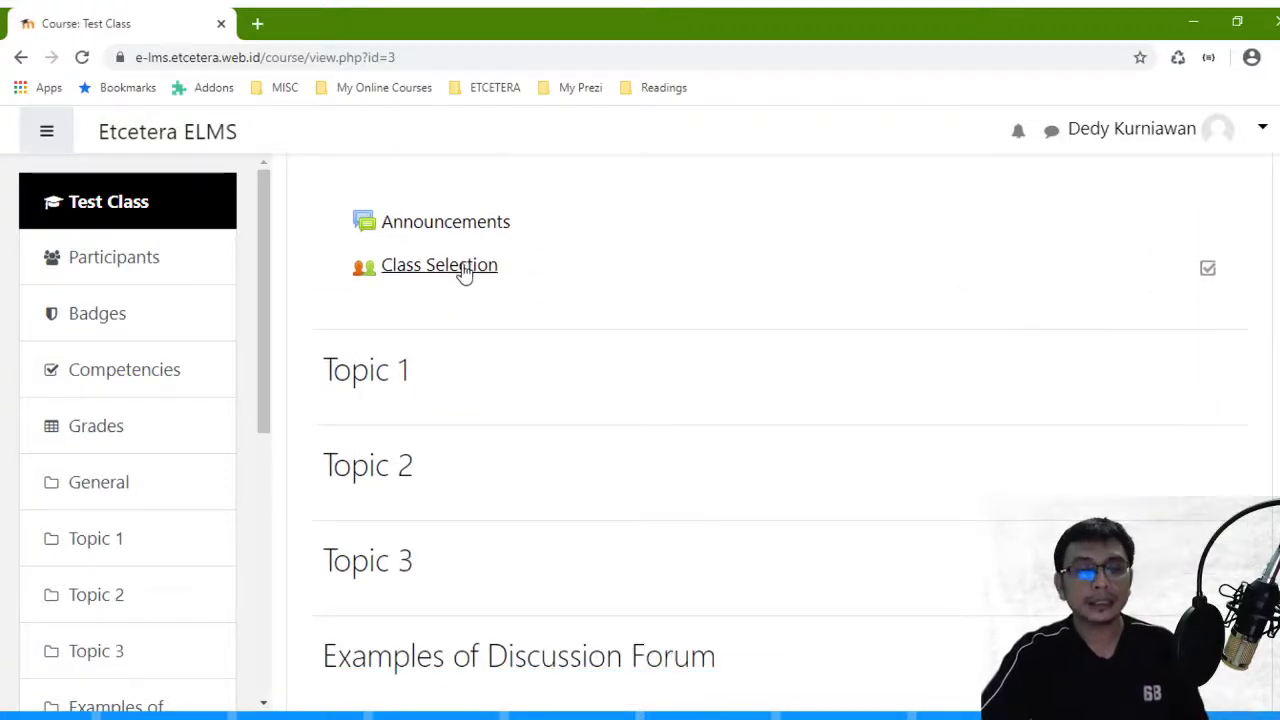
{"action": "left_click", "coordinate": [463, 270]}
- Show the members of Class A, B and C on the Class Selection page
{"action": "scroll", "coordinate": [480, 268], "scroll_direction": "down", "scroll_amount": 4}
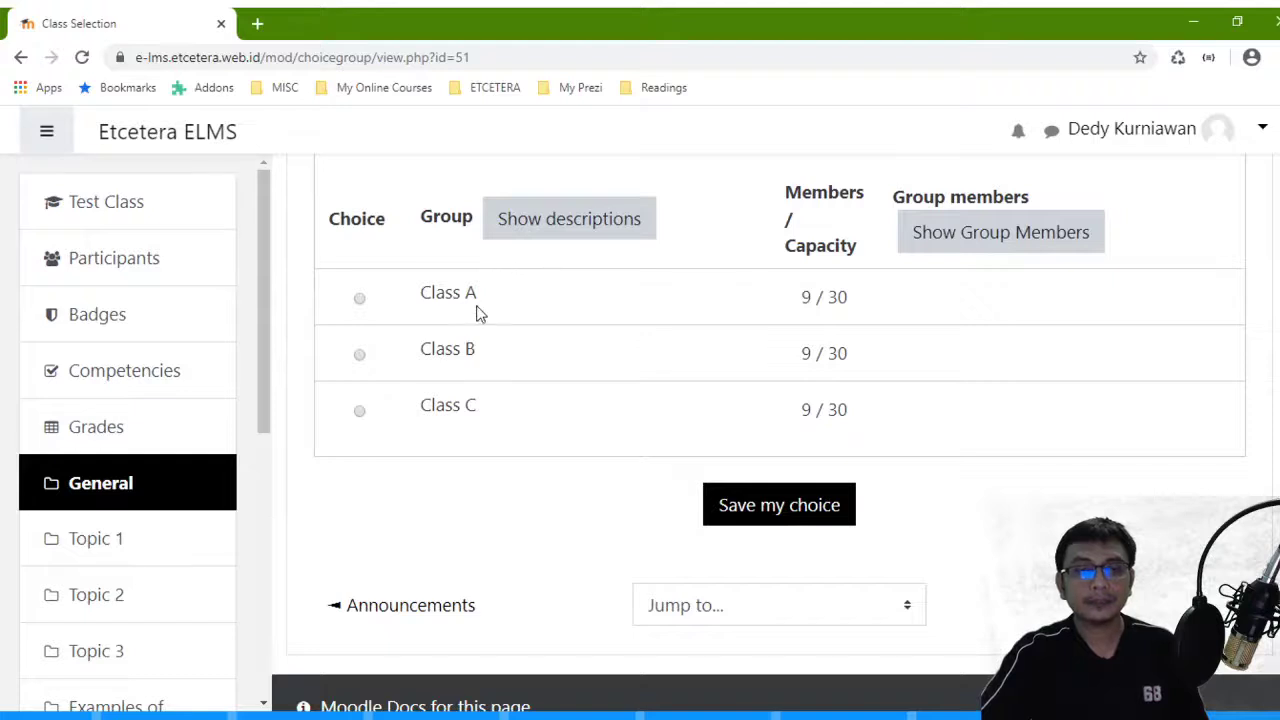
{"action": "left_click", "coordinate": [1000, 240]}
{"action": "scroll", "coordinate": [591, 340], "scroll_direction": "down", "scroll_amount": 2}
{"action": "scroll", "coordinate": [583, 354], "scroll_direction": "up", "scroll_amount": 1}
{"action": "scroll", "coordinate": [580, 358], "scroll_direction": "up", "scroll_amount": 2}
{"action": "scroll", "coordinate": [575, 363], "scroll_direction": "down", "scroll_amount": 2}
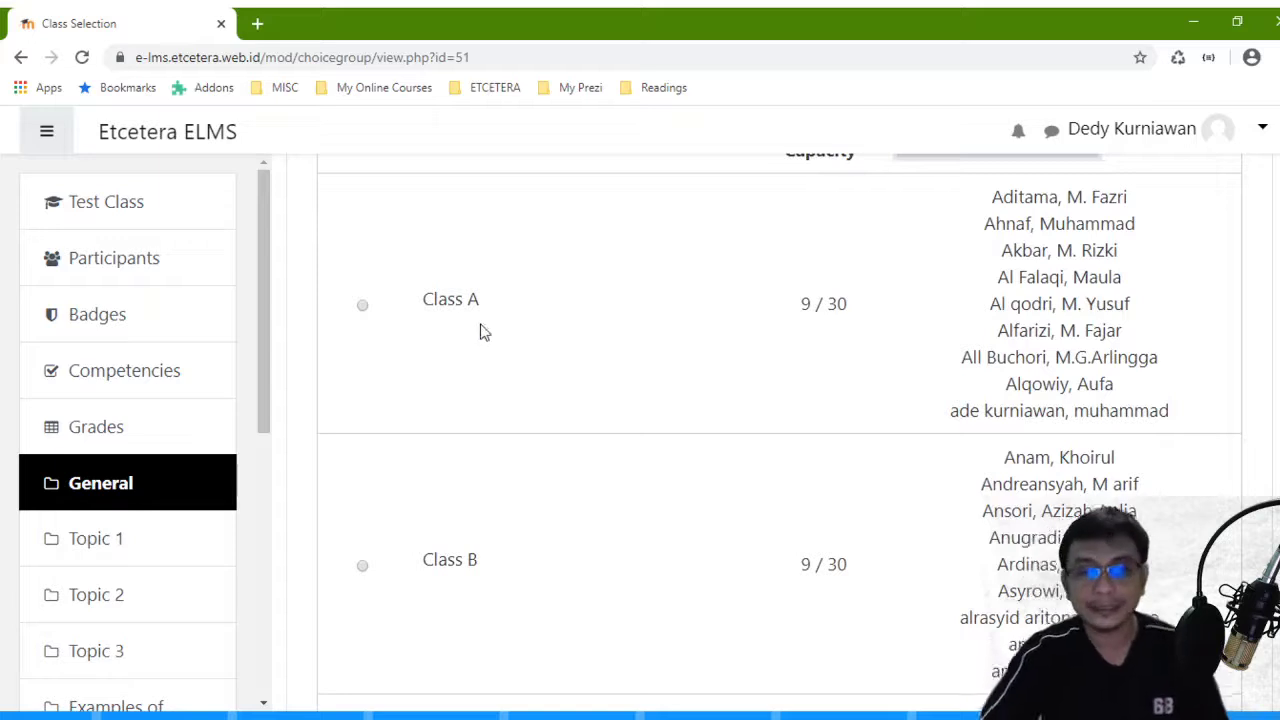
{"action": "scroll", "coordinate": [1040, 290], "scroll_direction": "up", "scroll_amount": 2}
{"action": "scroll", "coordinate": [1057, 310], "scroll_direction": "down", "scroll_amount": 2}
{"action": "scroll", "coordinate": [868, 313], "scroll_direction": "up", "scroll_amount": 1}
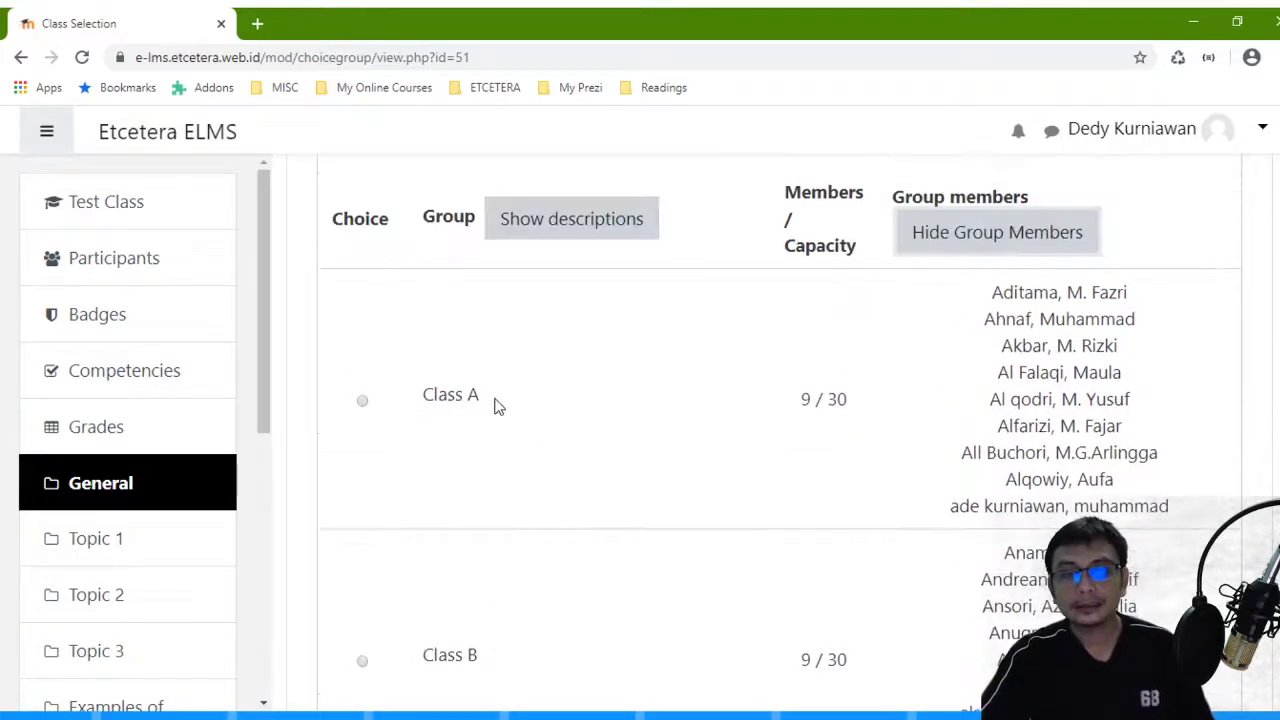
- Highlight the 9 / 30 place counts beside the classes
{"action": "double_click", "coordinate": [806, 399]}
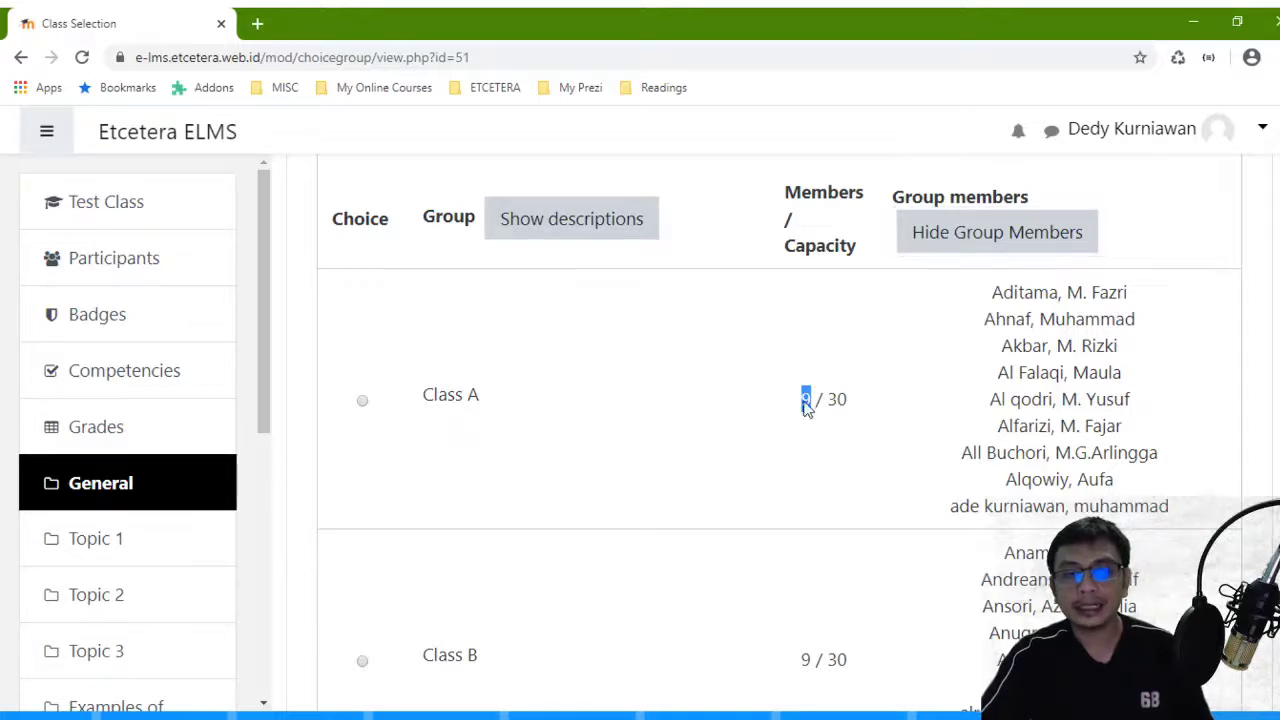
{"action": "left_click_drag", "start_coordinate": [851, 411], "coordinate": [816, 400]}
{"action": "scroll", "coordinate": [820, 420], "scroll_direction": "down", "scroll_amount": 2}
{"action": "left_click_drag", "start_coordinate": [798, 468], "coordinate": [857, 477]}
{"action": "scroll", "coordinate": [825, 503], "scroll_direction": "down", "scroll_amount": 3}
{"action": "scroll", "coordinate": [866, 483], "scroll_direction": "up", "scroll_amount": 10}
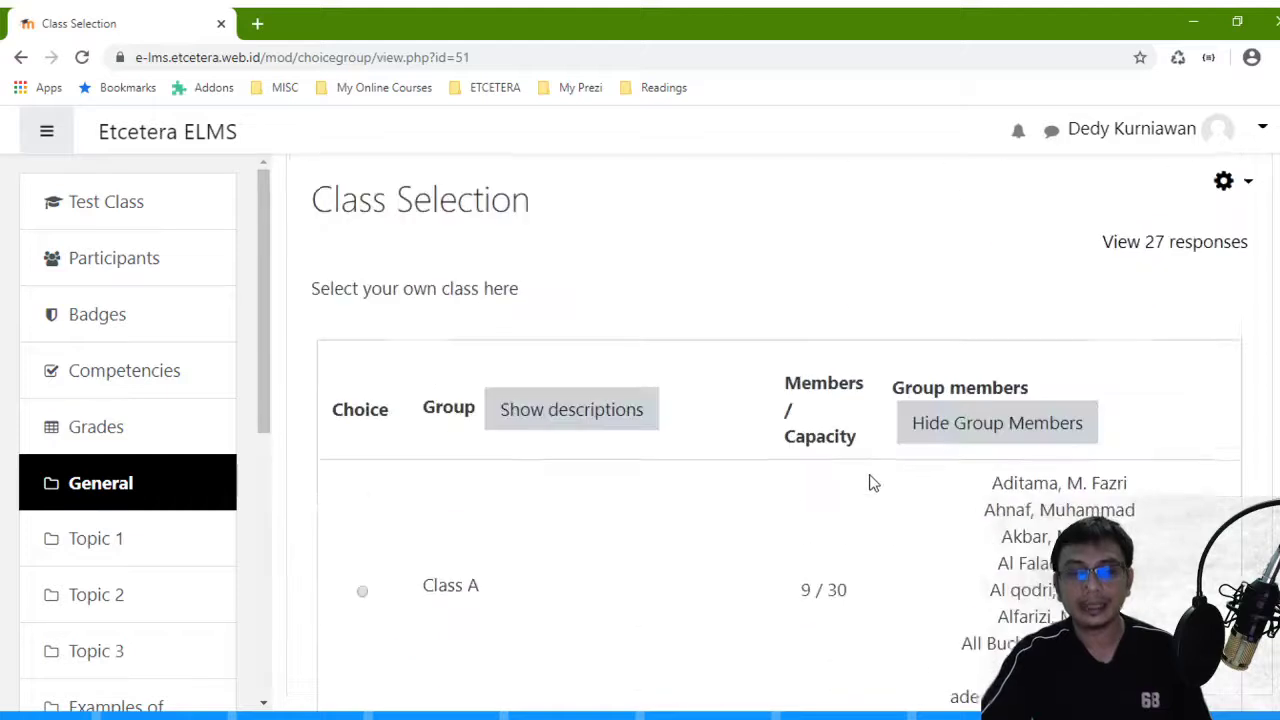
- Log out of the teacher account from the Test Class page
{"action": "left_click", "coordinate": [592, 290]}
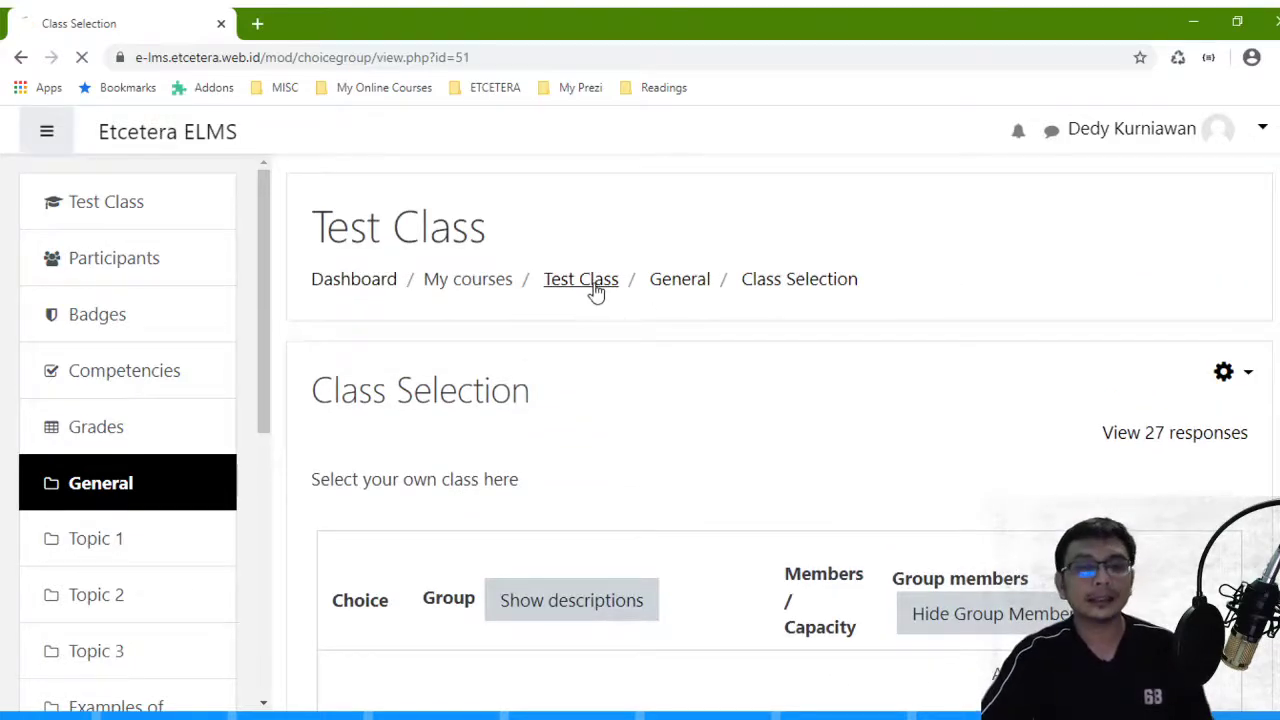
{"action": "left_click", "coordinate": [1262, 132]}
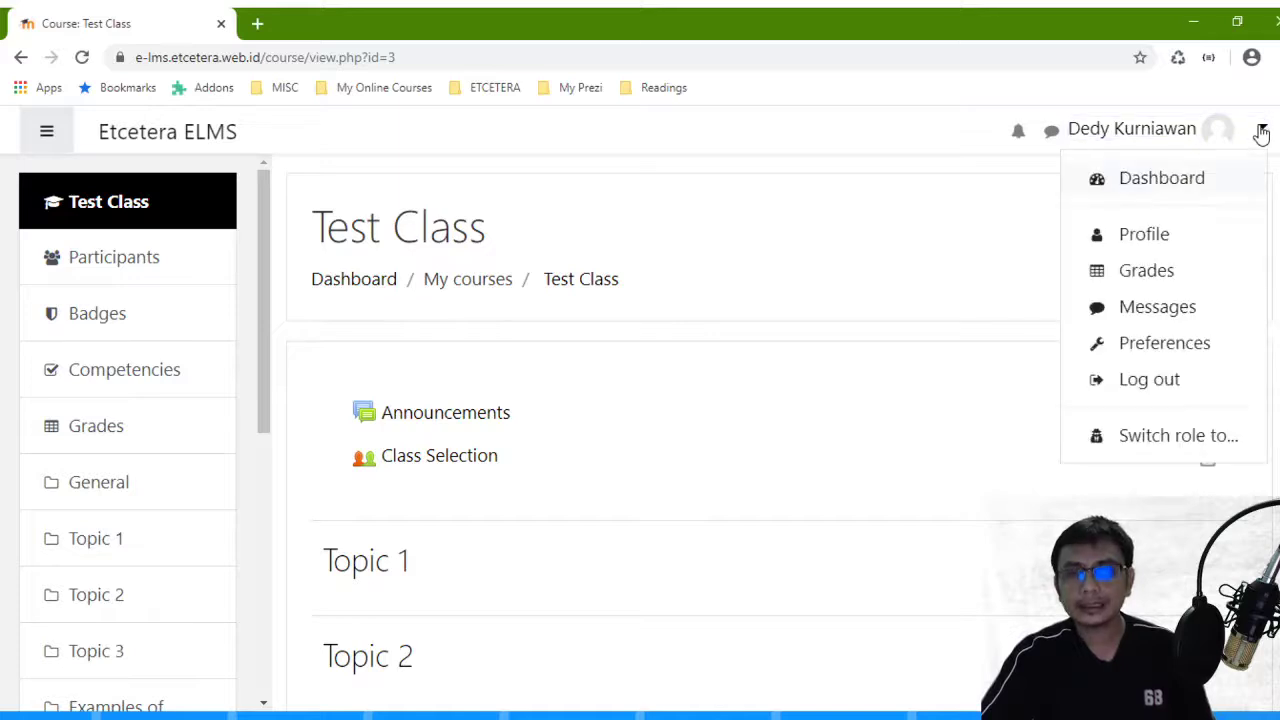
{"action": "left_click", "coordinate": [1124, 383]}
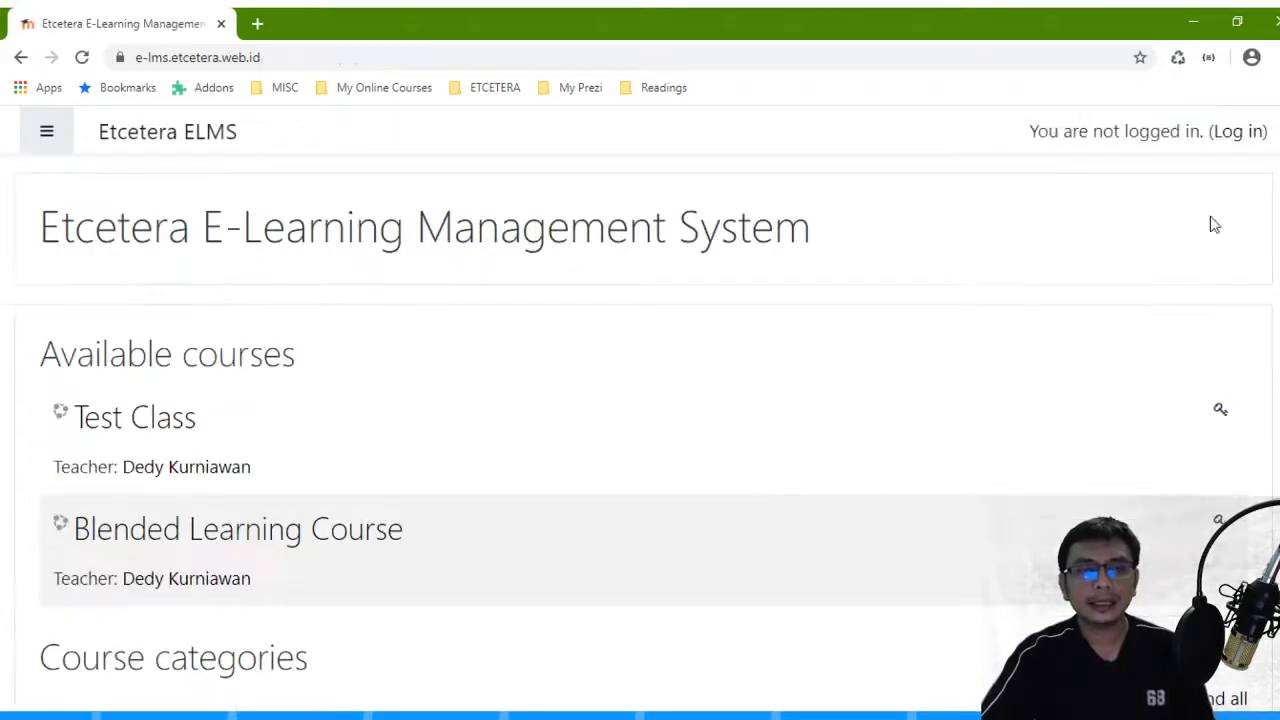
- Log in with the student account's username and password
{"action": "left_click", "coordinate": [1249, 139]}
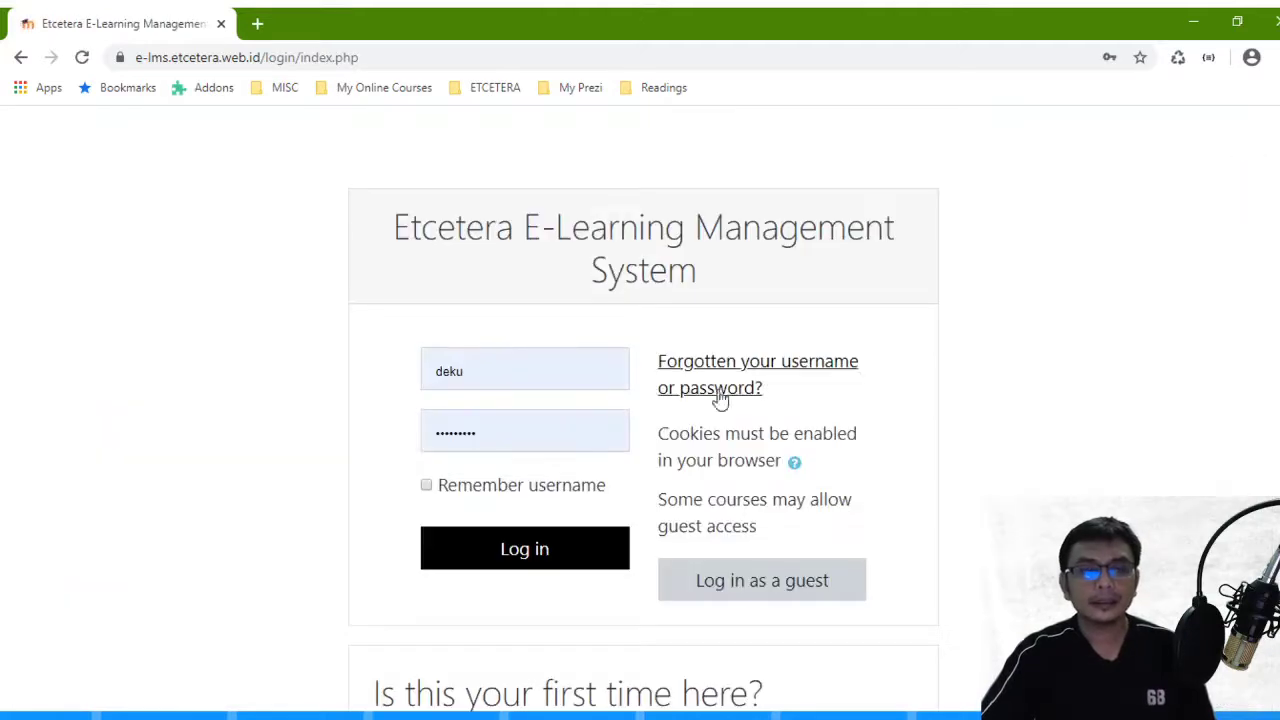
{"action": "type", "text": "user1"}
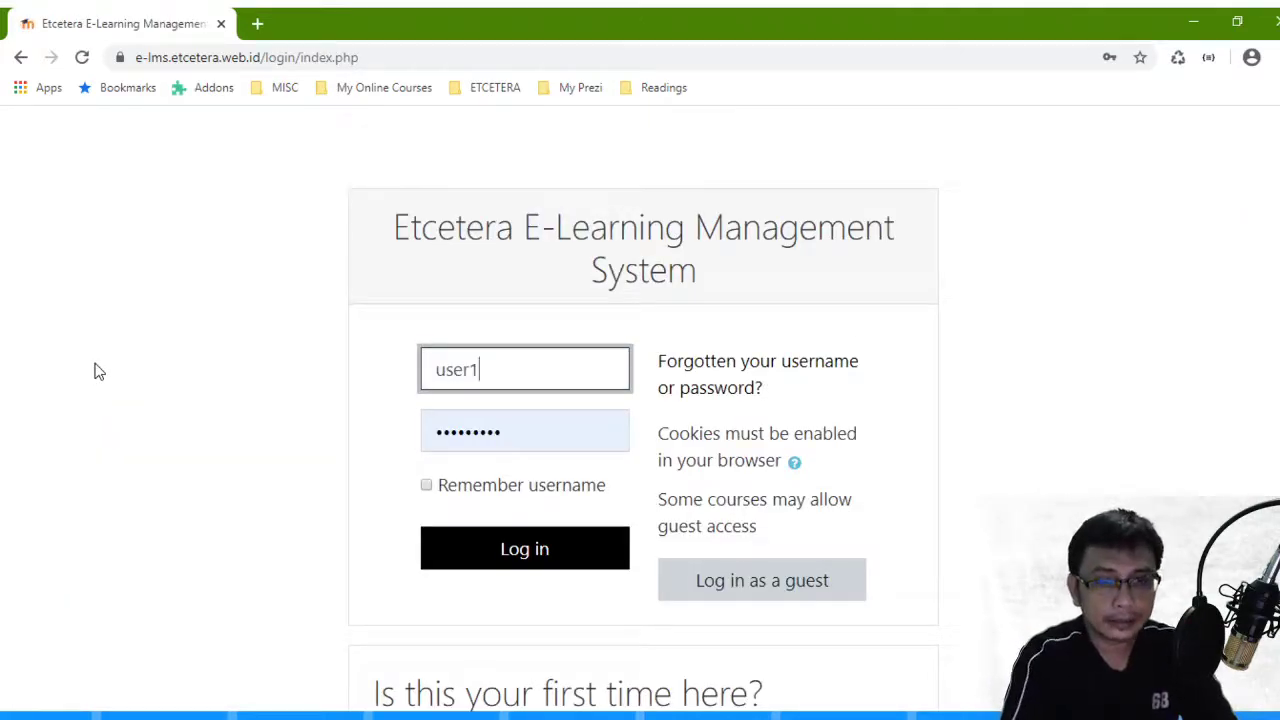
{"action": "key", "text": "Tab"}
{"action": "type", "text": "us"}
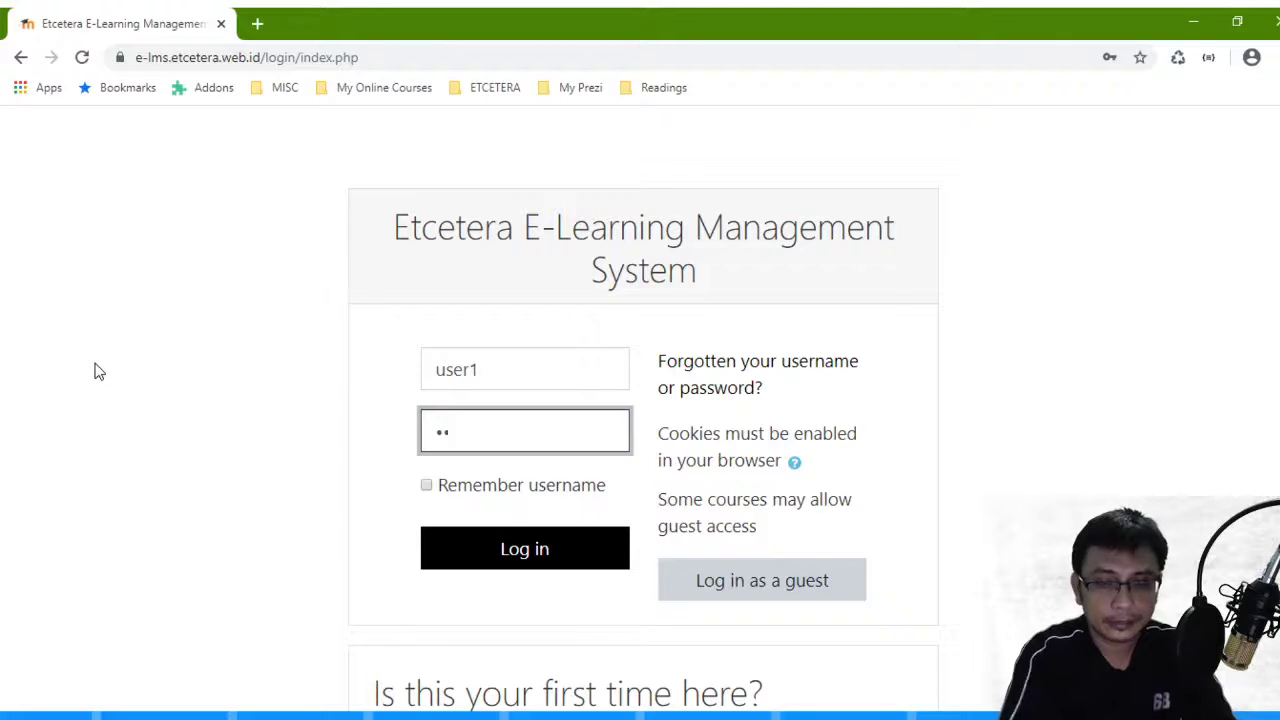
{"action": "key", "text": "Return"}
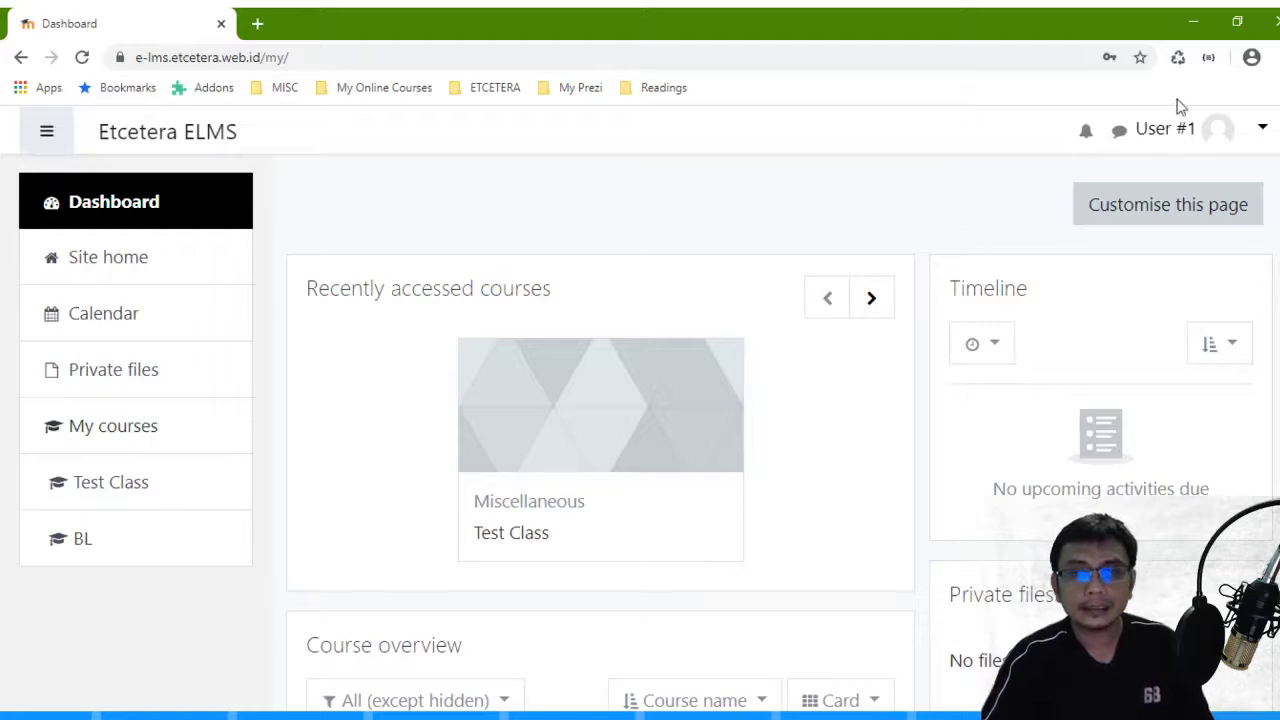
- Open the Class Selection activity in Test Class and show the member lists of each class
{"action": "left_click", "coordinate": [117, 490]}
{"action": "scroll", "coordinate": [297, 466], "scroll_direction": "down", "scroll_amount": 3}
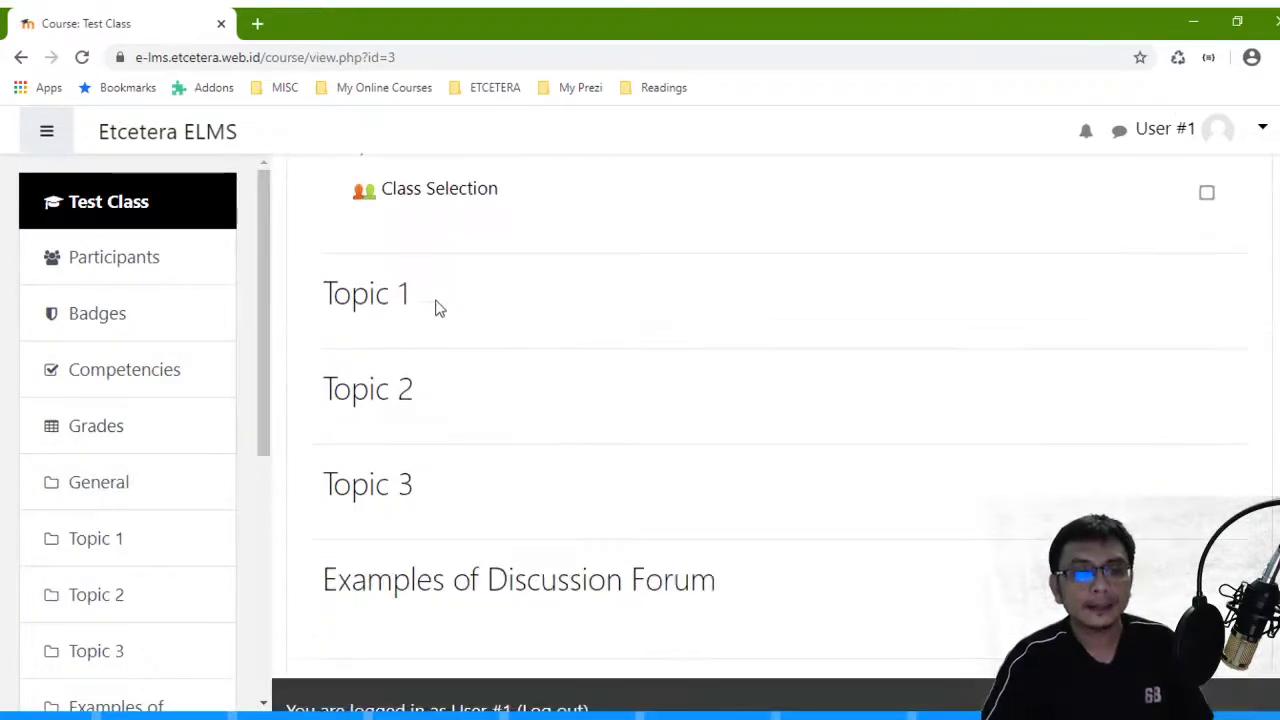
{"action": "left_click", "coordinate": [415, 205]}
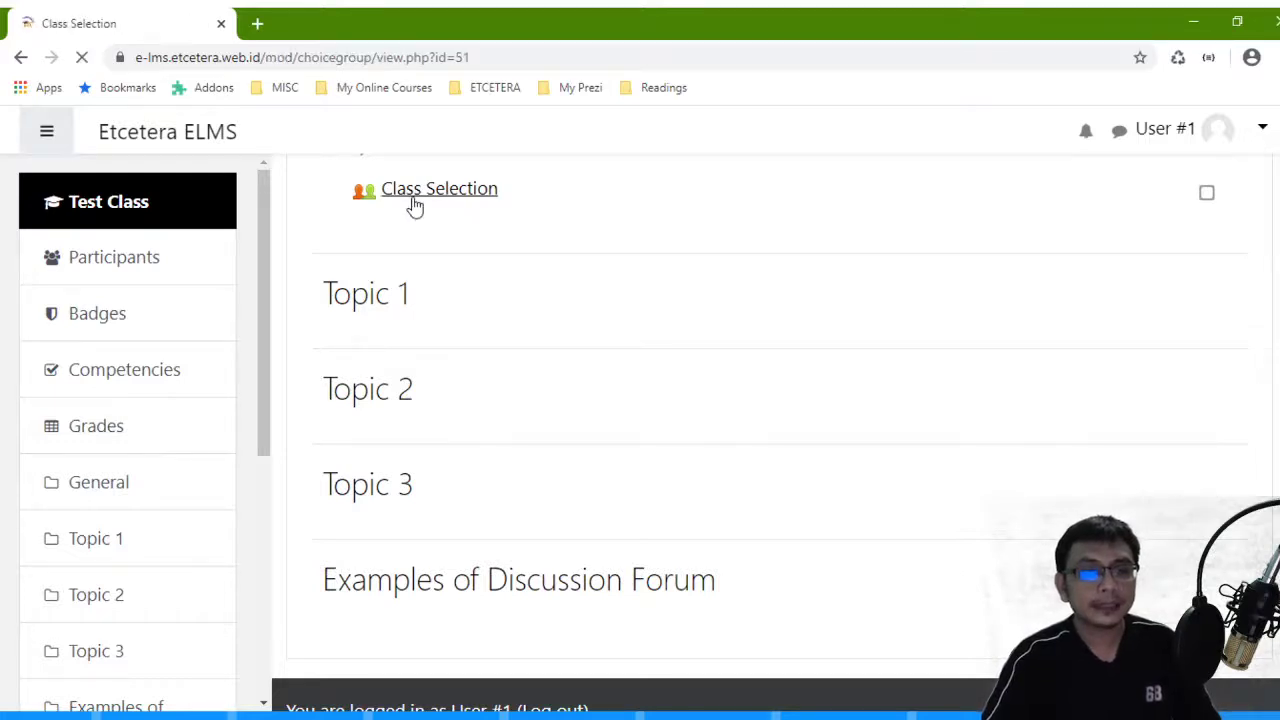
{"action": "scroll", "coordinate": [414, 206], "scroll_direction": "down", "scroll_amount": 3}
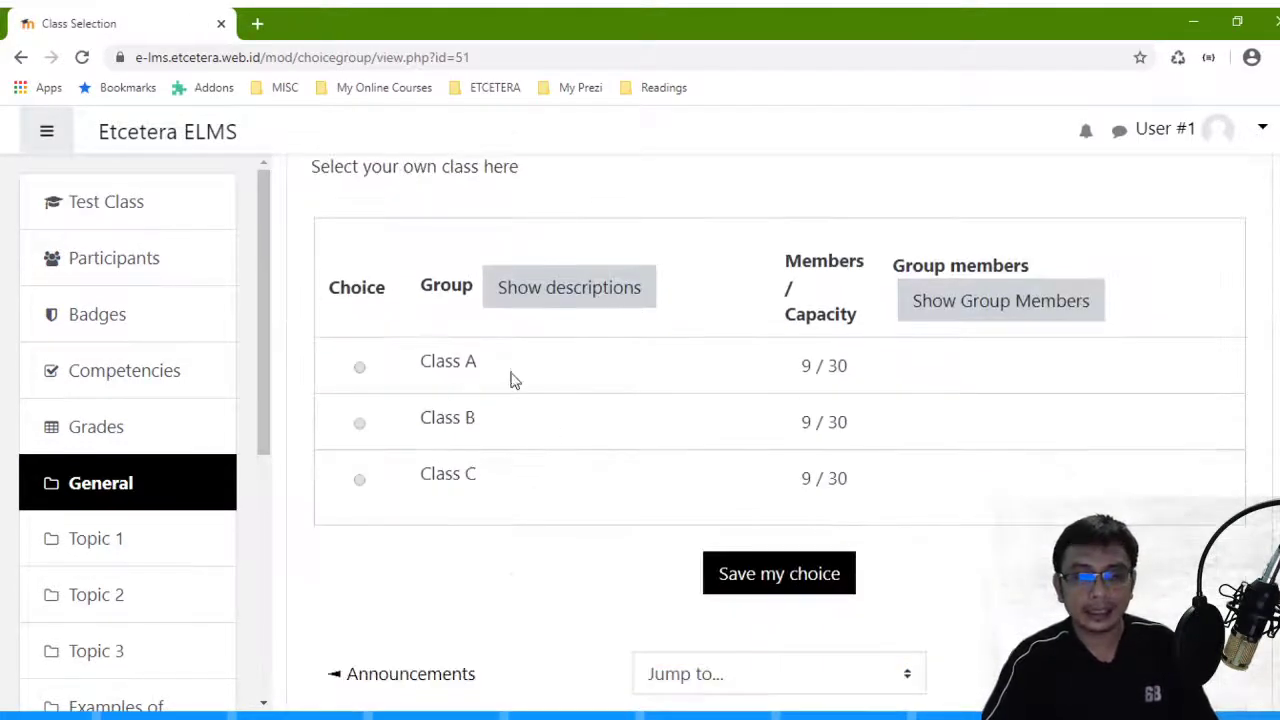
{"action": "left_click", "coordinate": [948, 310]}
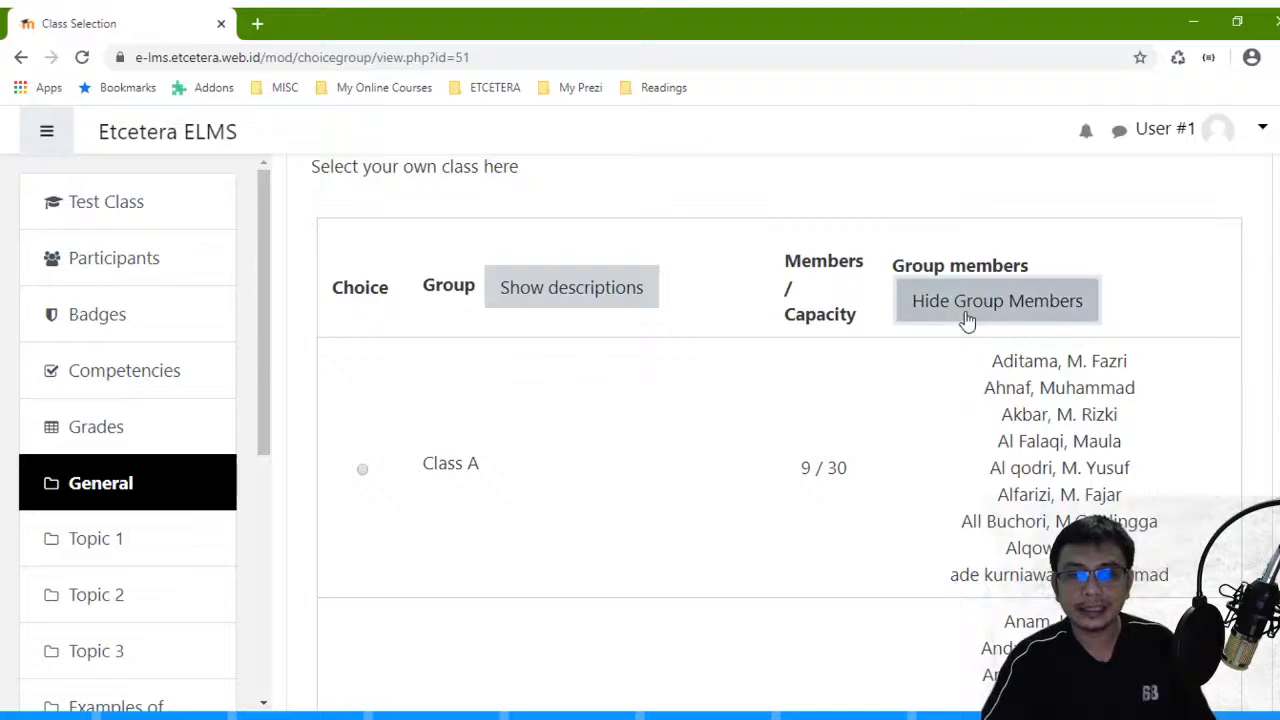
{"action": "left_click", "coordinate": [966, 318]}
{"action": "left_click", "coordinate": [966, 313]}
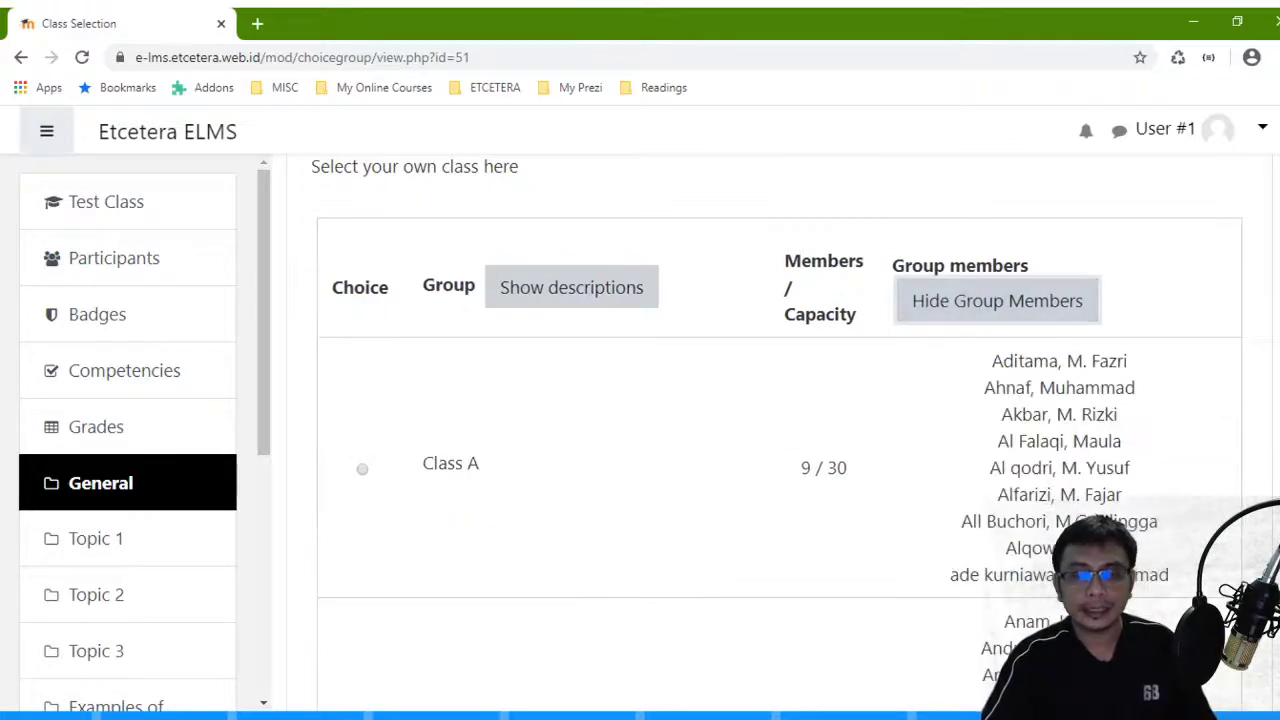
- Pick Class A as the student's group and save the choice
{"action": "scroll", "coordinate": [951, 509], "scroll_direction": "down", "scroll_amount": 5}
{"action": "scroll", "coordinate": [920, 429], "scroll_direction": "up", "scroll_amount": 7}
{"action": "scroll", "coordinate": [978, 527], "scroll_direction": "down", "scroll_amount": 2}
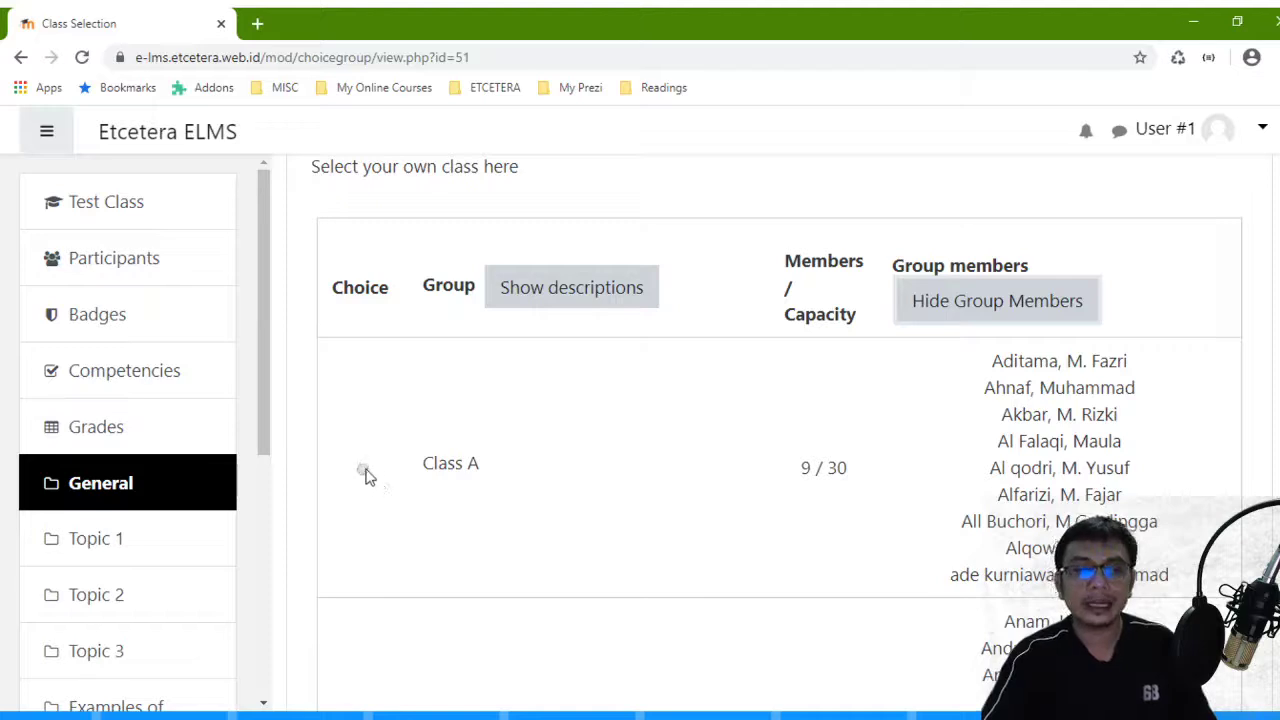
{"action": "left_click", "coordinate": [363, 470]}
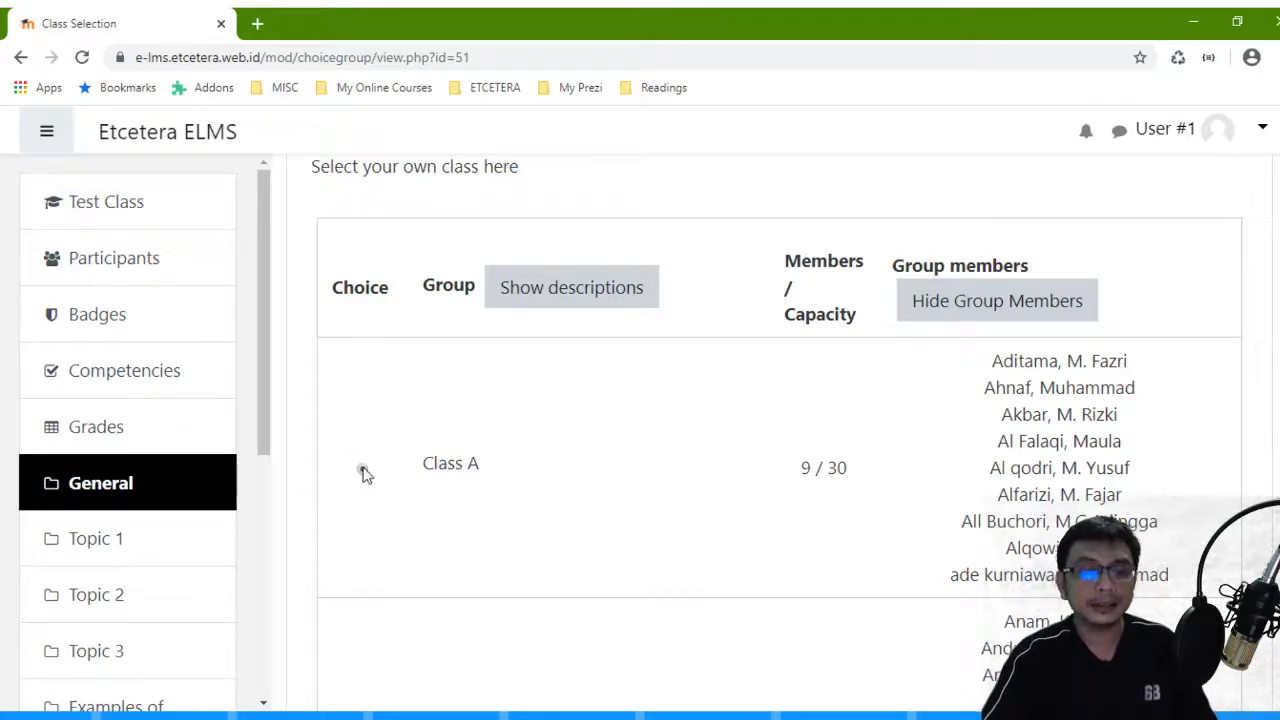
{"action": "scroll", "coordinate": [370, 465], "scroll_direction": "down", "scroll_amount": 8}
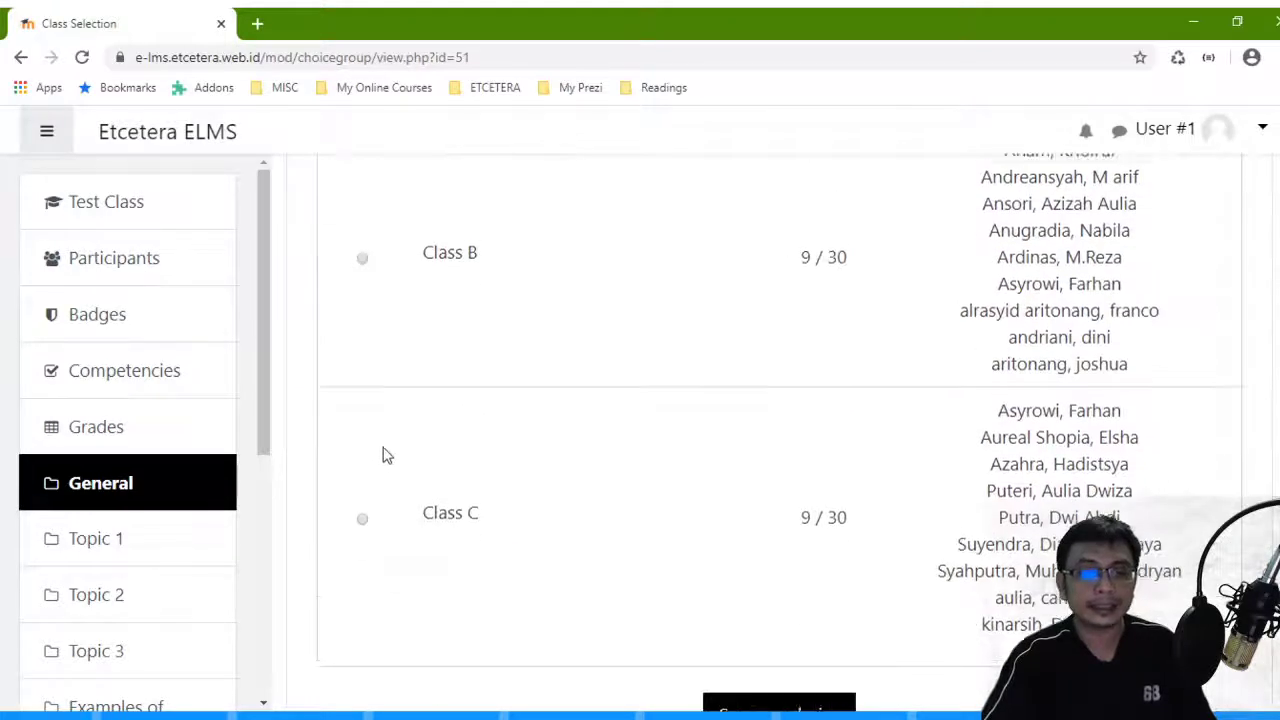
{"action": "left_click", "coordinate": [755, 437]}
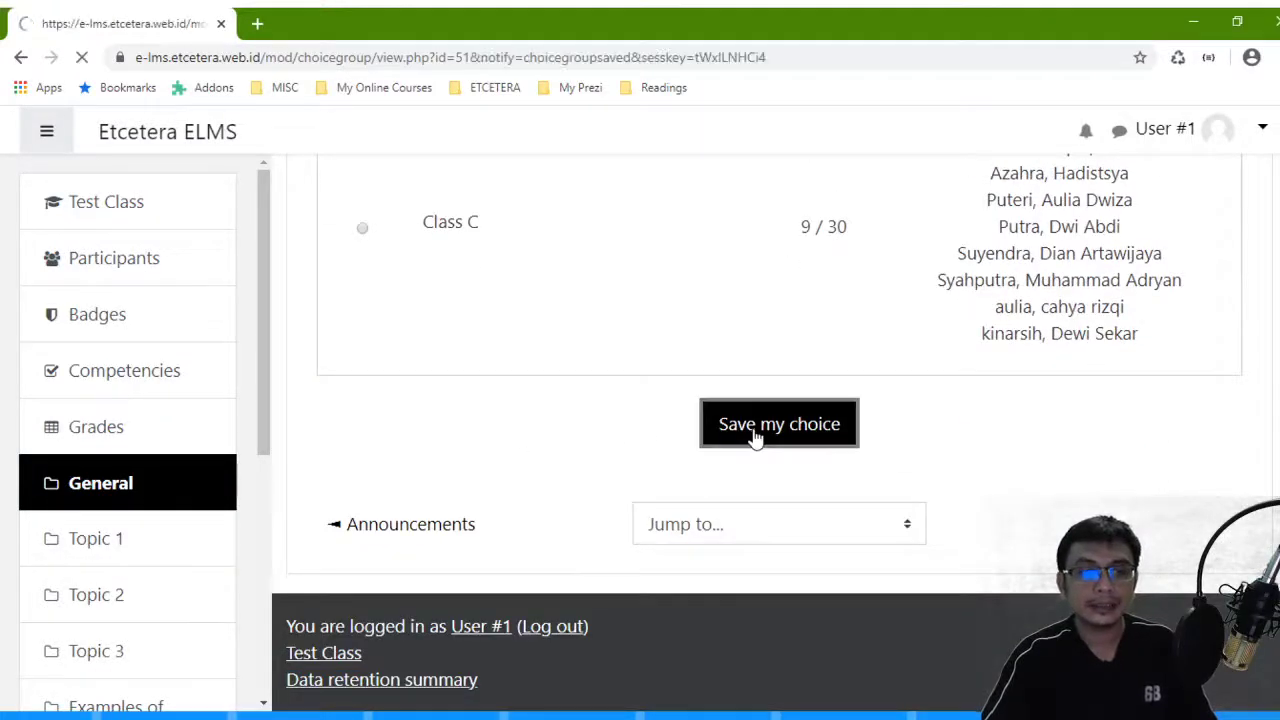
- Remove the saved Class A choice, then select Class C and save it
{"action": "scroll", "coordinate": [752, 437], "scroll_direction": "down", "scroll_amount": 5}
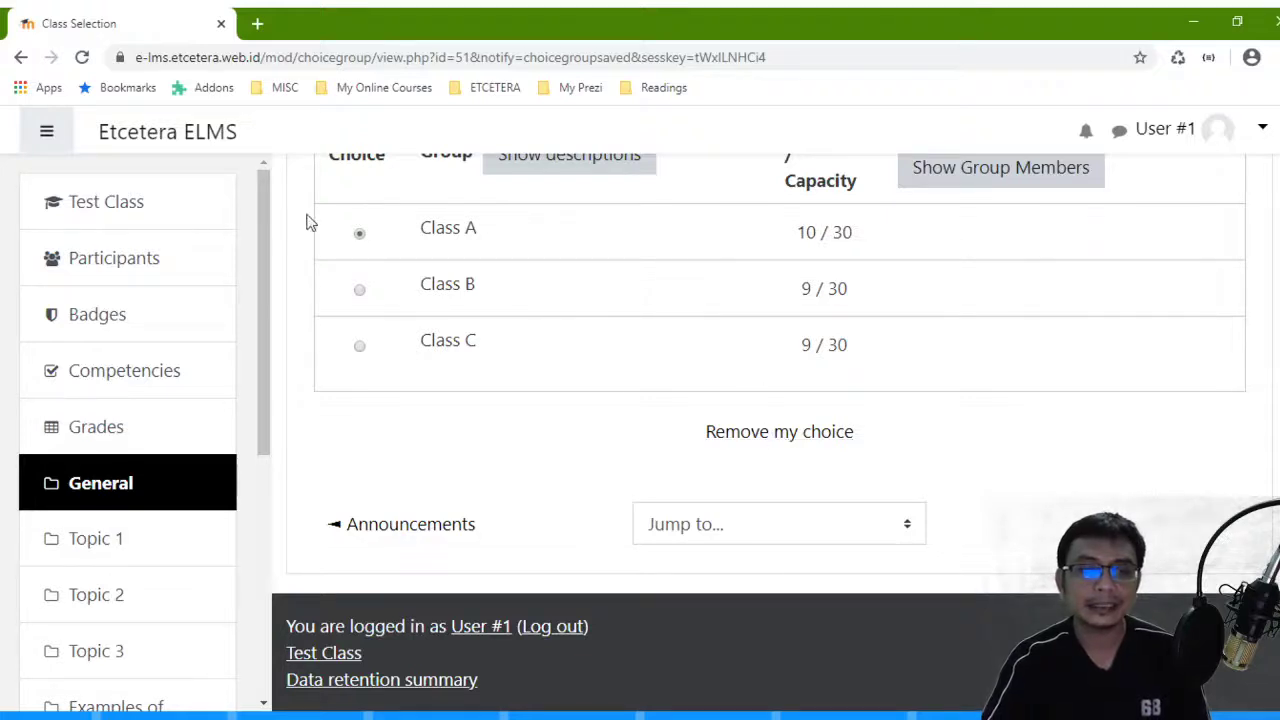
{"action": "left_click", "coordinate": [771, 438]}
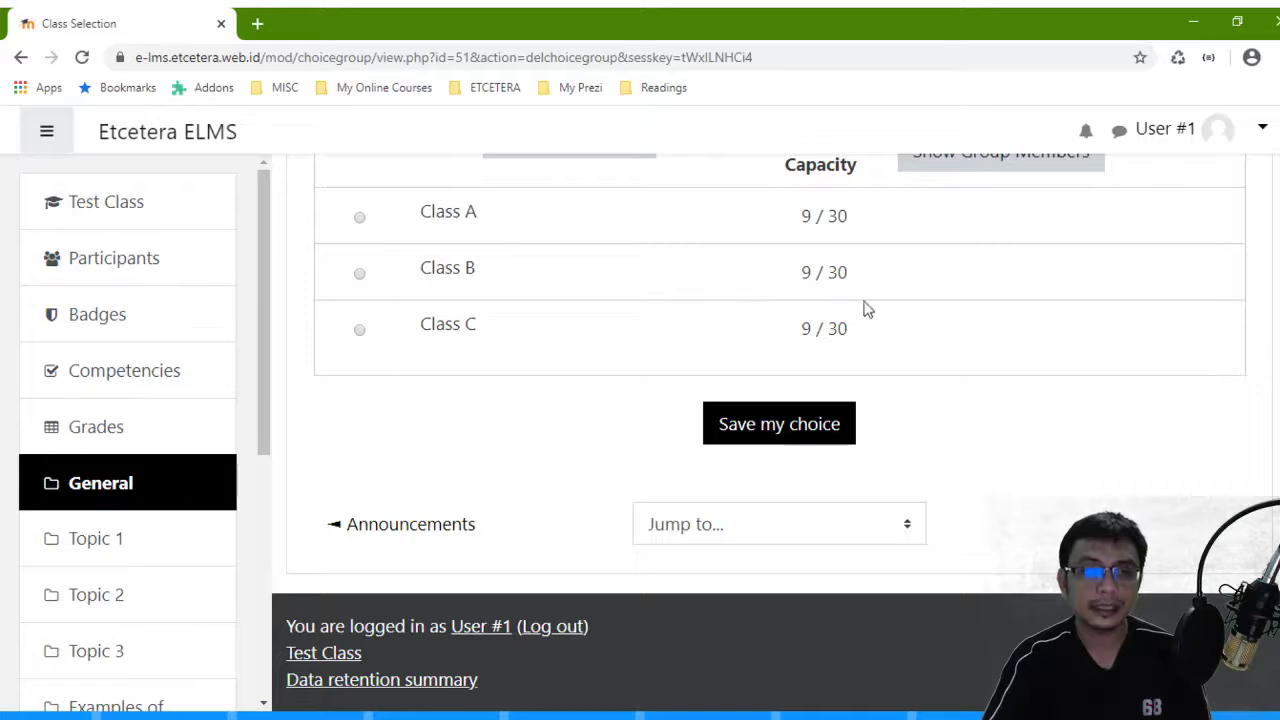
{"action": "left_click", "coordinate": [360, 330]}
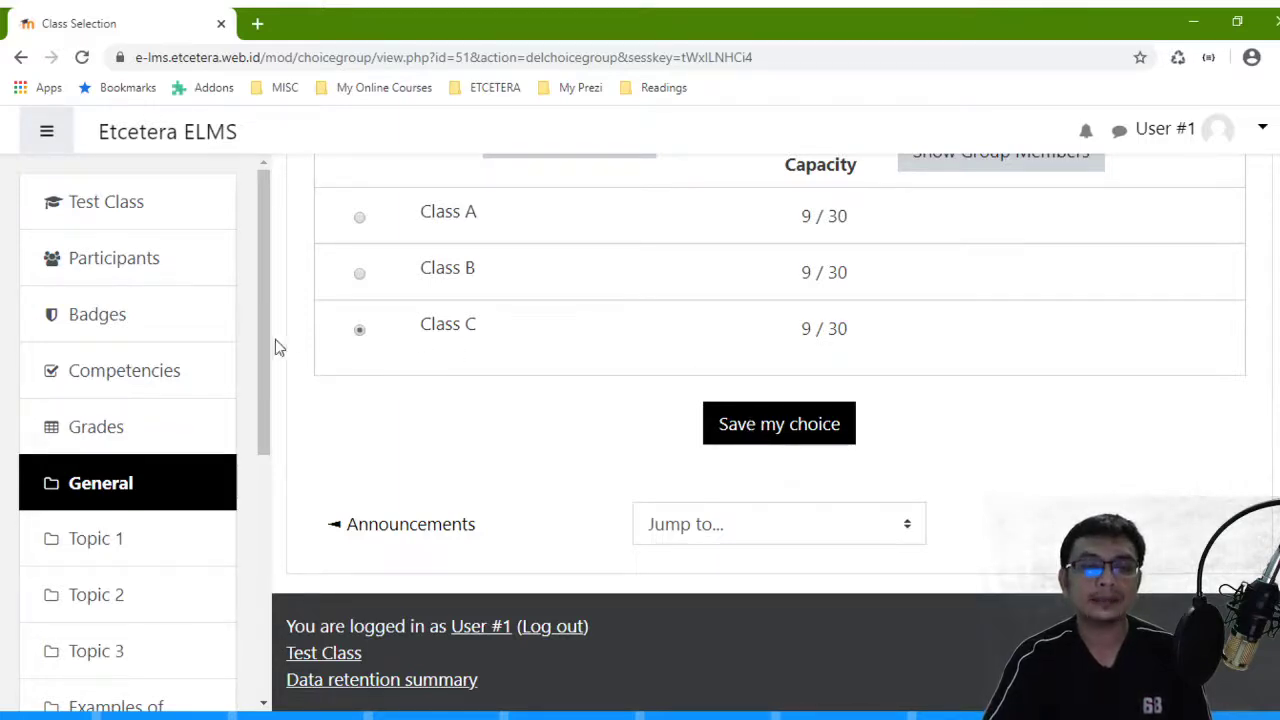
{"action": "left_click", "coordinate": [726, 420]}
- Show group members and highlight the student listed under Class C (10 / 30)
{"action": "scroll", "coordinate": [723, 417], "scroll_direction": "down", "scroll_amount": 5}
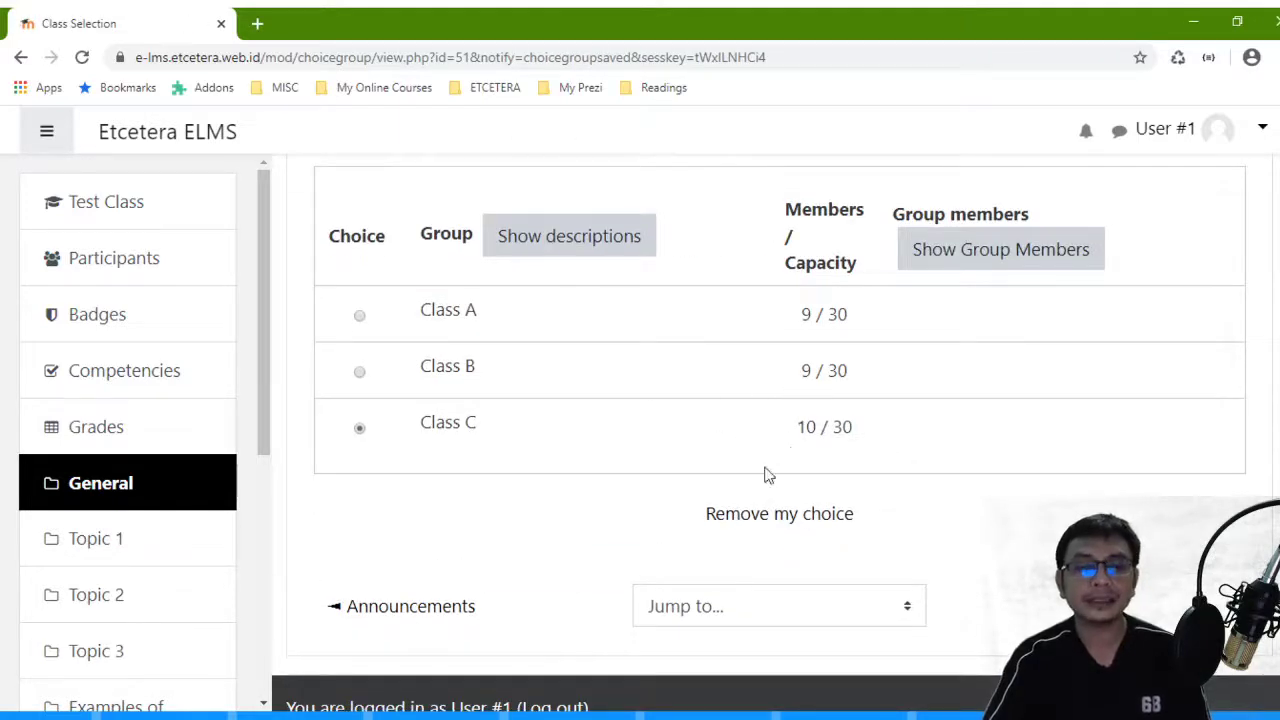
{"action": "left_click", "coordinate": [971, 260]}
{"action": "scroll", "coordinate": [970, 283], "scroll_direction": "down", "scroll_amount": 6}
{"action": "scroll", "coordinate": [794, 395], "scroll_direction": "up", "scroll_amount": 3}
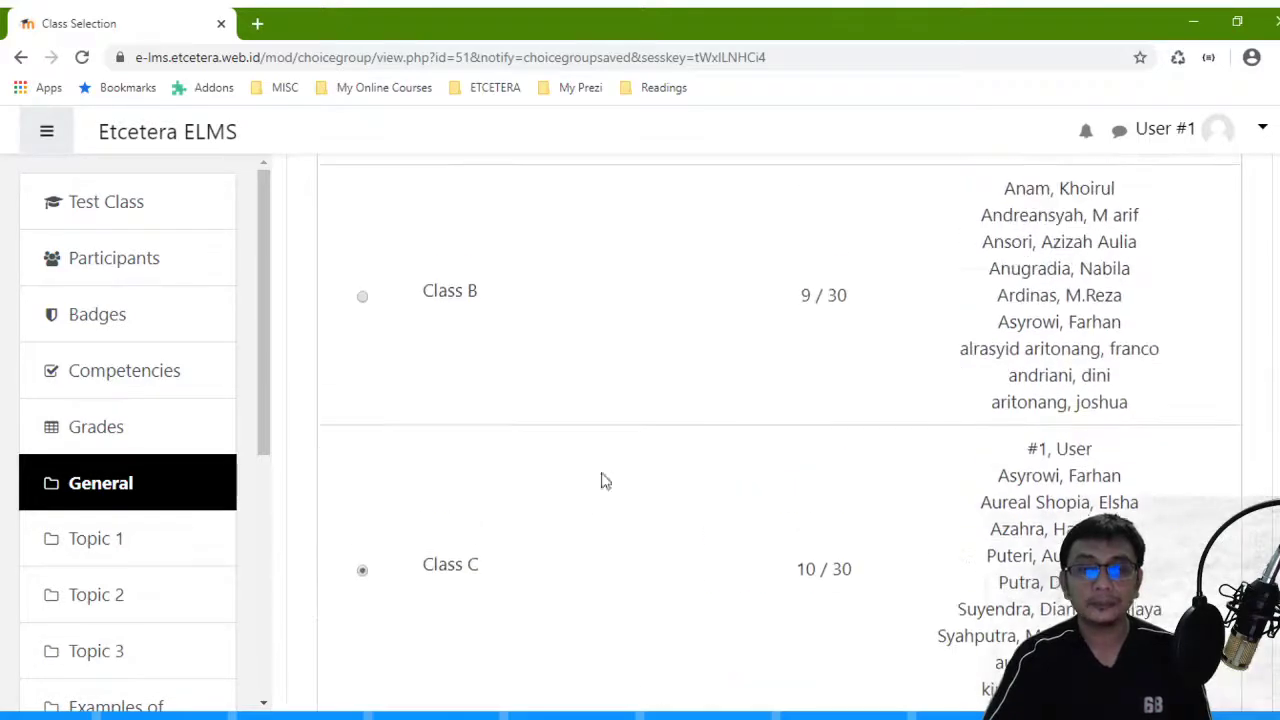
{"action": "left_click_drag", "start_coordinate": [1105, 455], "coordinate": [1000, 466]}
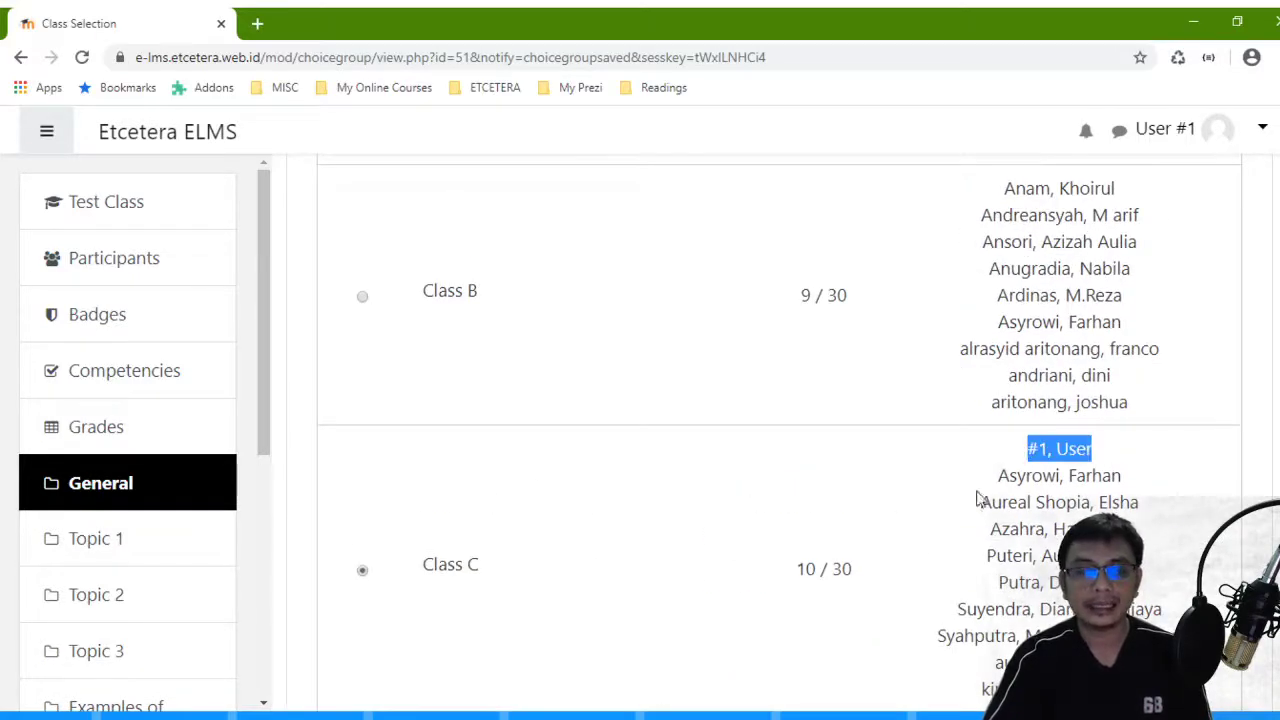
{"action": "scroll", "coordinate": [1028, 543], "scroll_direction": "down", "scroll_amount": 4}
{"action": "scroll", "coordinate": [1028, 543], "scroll_direction": "up", "scroll_amount": 12}
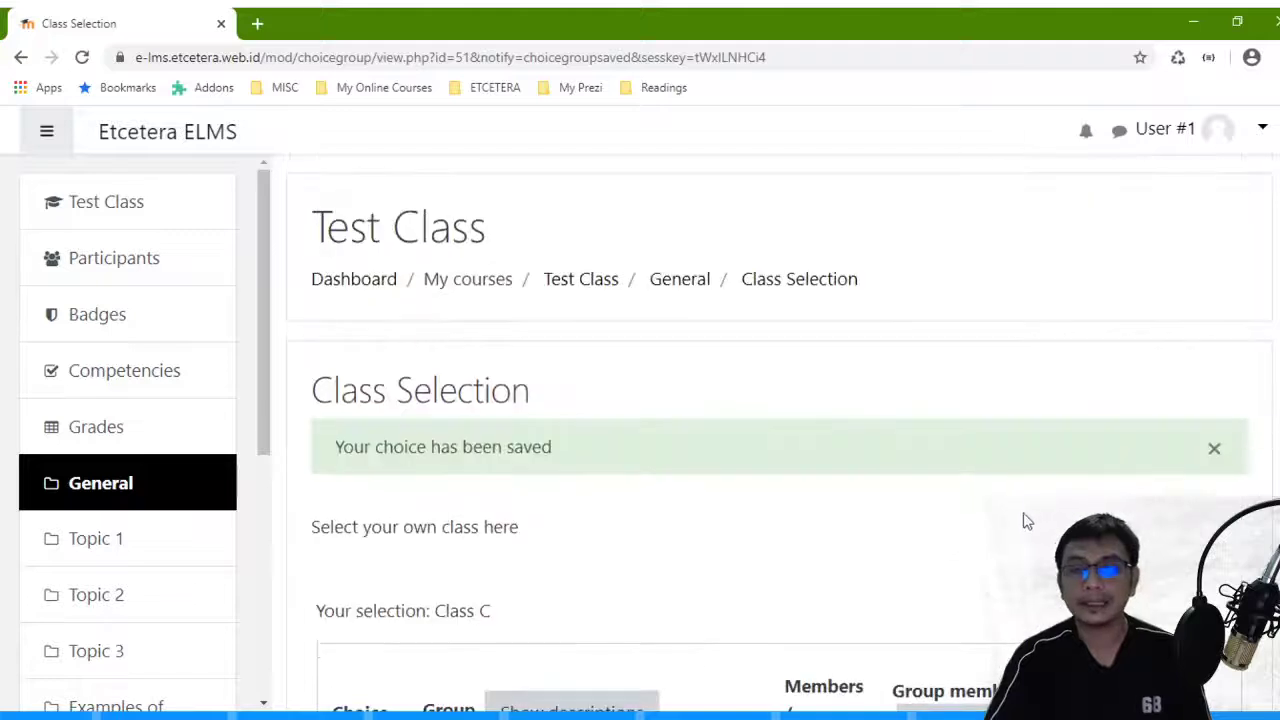
- Log out of the student account, sign back in as the teacher, and open Test Class
{"action": "left_click", "coordinate": [1260, 132]}
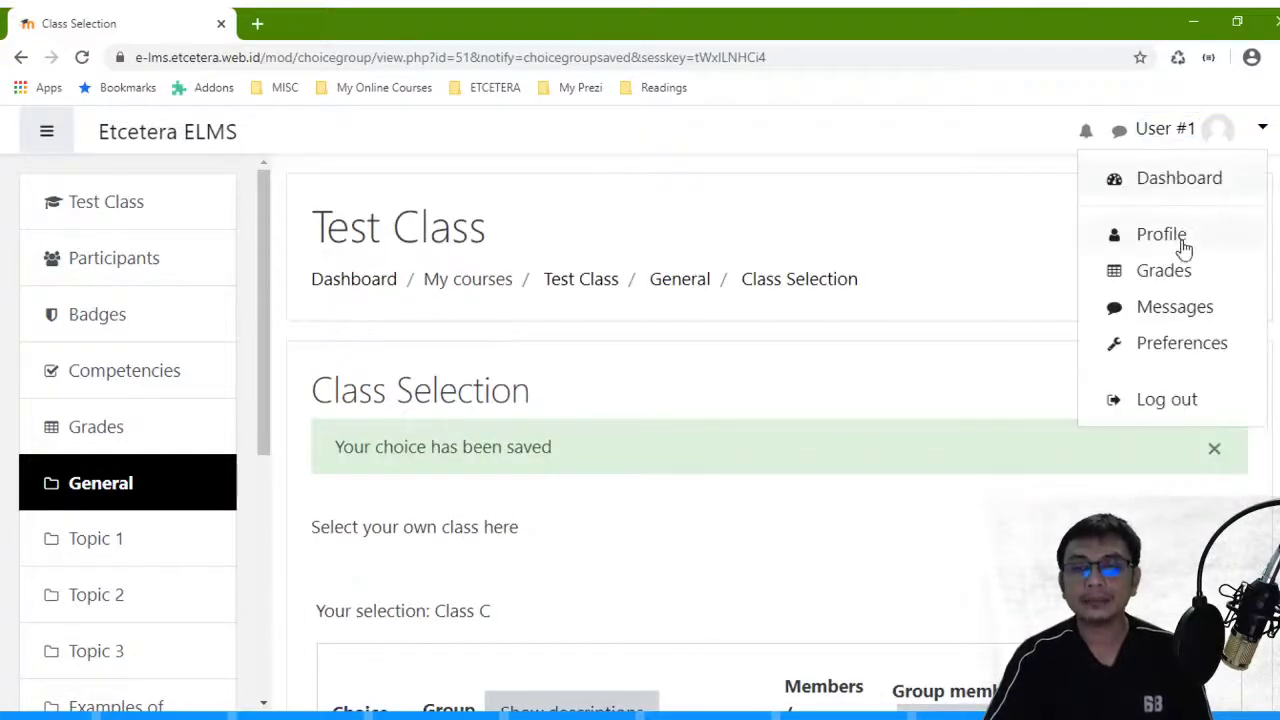
{"action": "left_click", "coordinate": [1192, 402]}
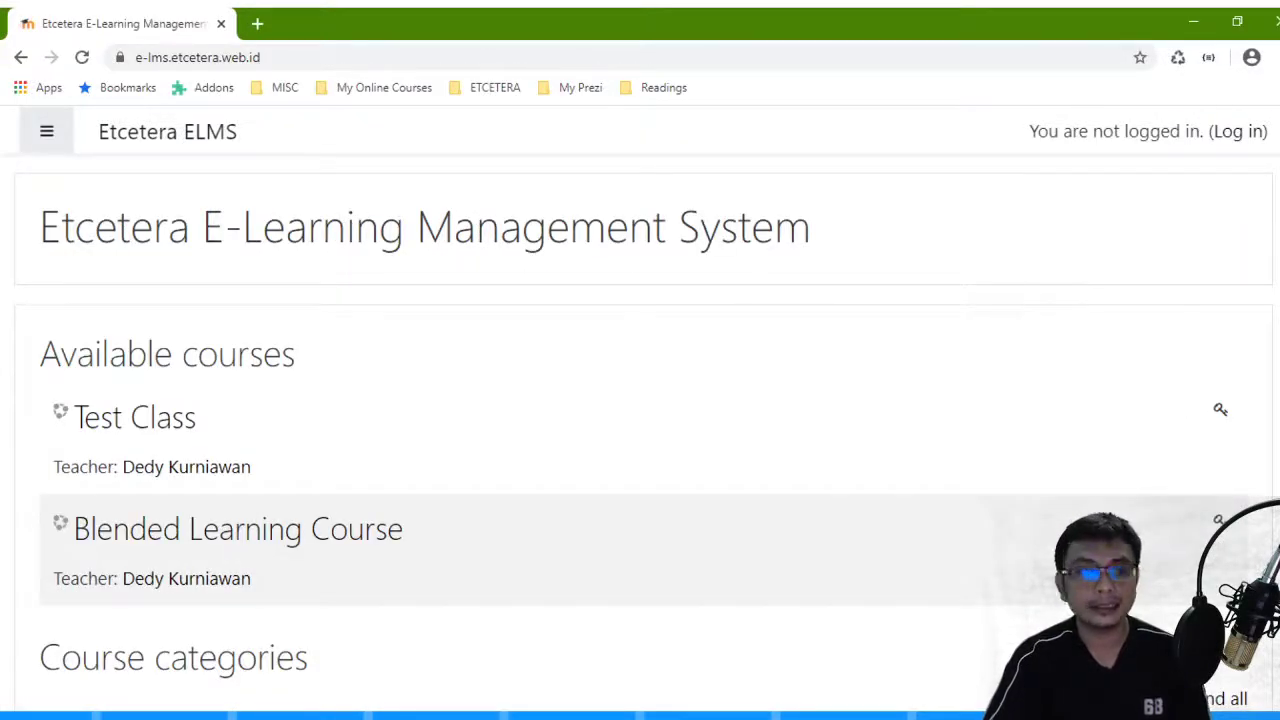
{"action": "left_click", "coordinate": [1246, 133]}
{"action": "left_click", "coordinate": [603, 558]}
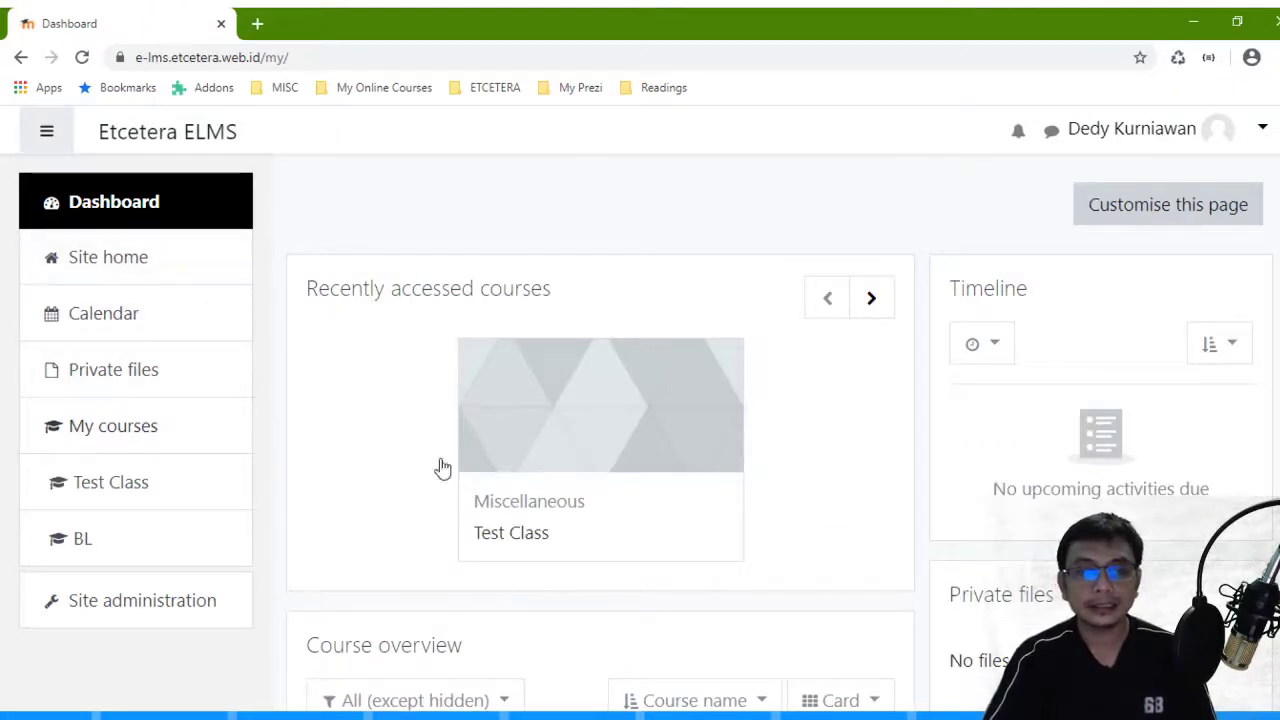
{"action": "left_click", "coordinate": [118, 484]}
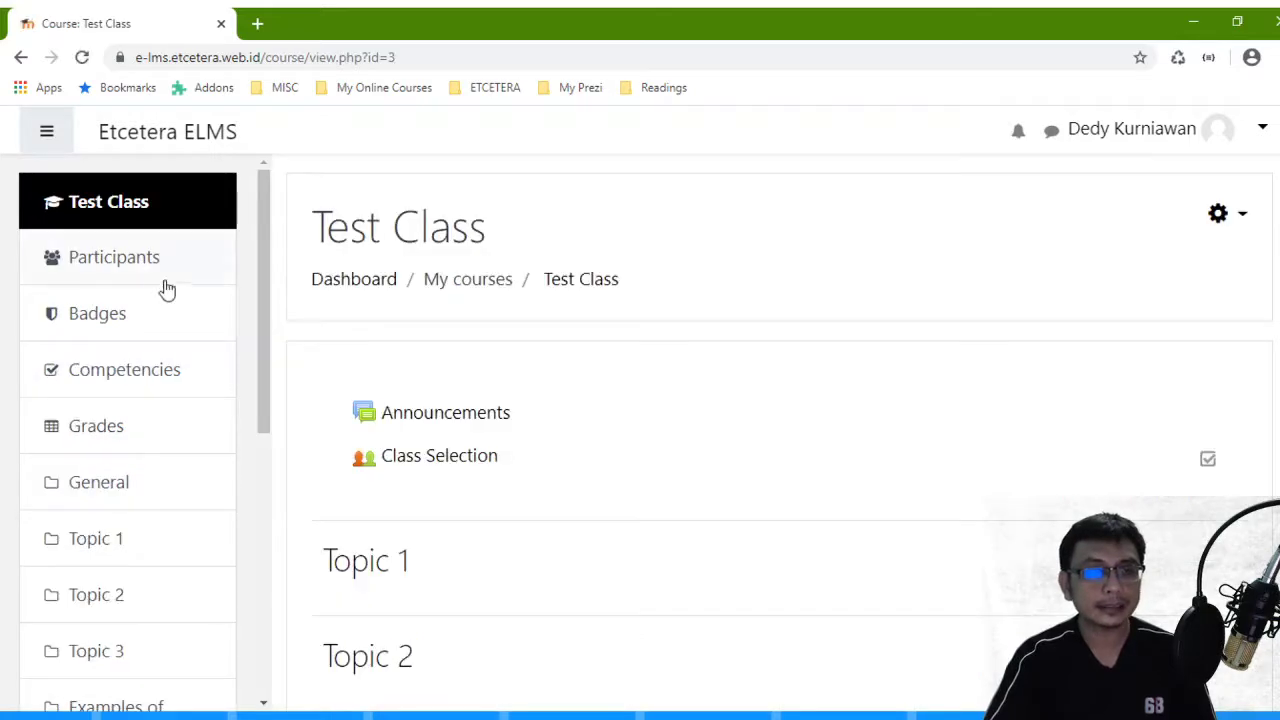
- Open the Test Class participants list and go to page 2 to find the student's group
{"action": "left_click", "coordinate": [140, 268]}
{"action": "scroll", "coordinate": [643, 363], "scroll_direction": "down", "scroll_amount": 20}
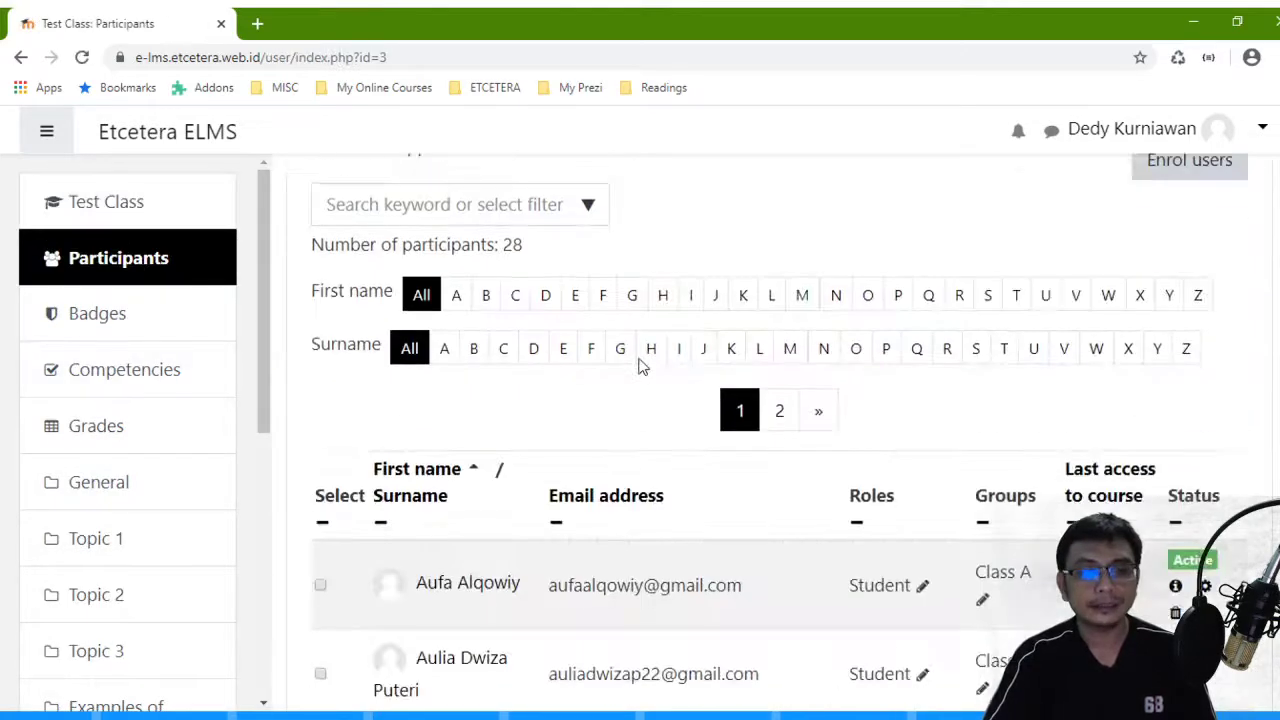
{"action": "scroll", "coordinate": [770, 350], "scroll_direction": "up", "scroll_amount": 2}
{"action": "scroll", "coordinate": [894, 497], "scroll_direction": "down", "scroll_amount": 2}
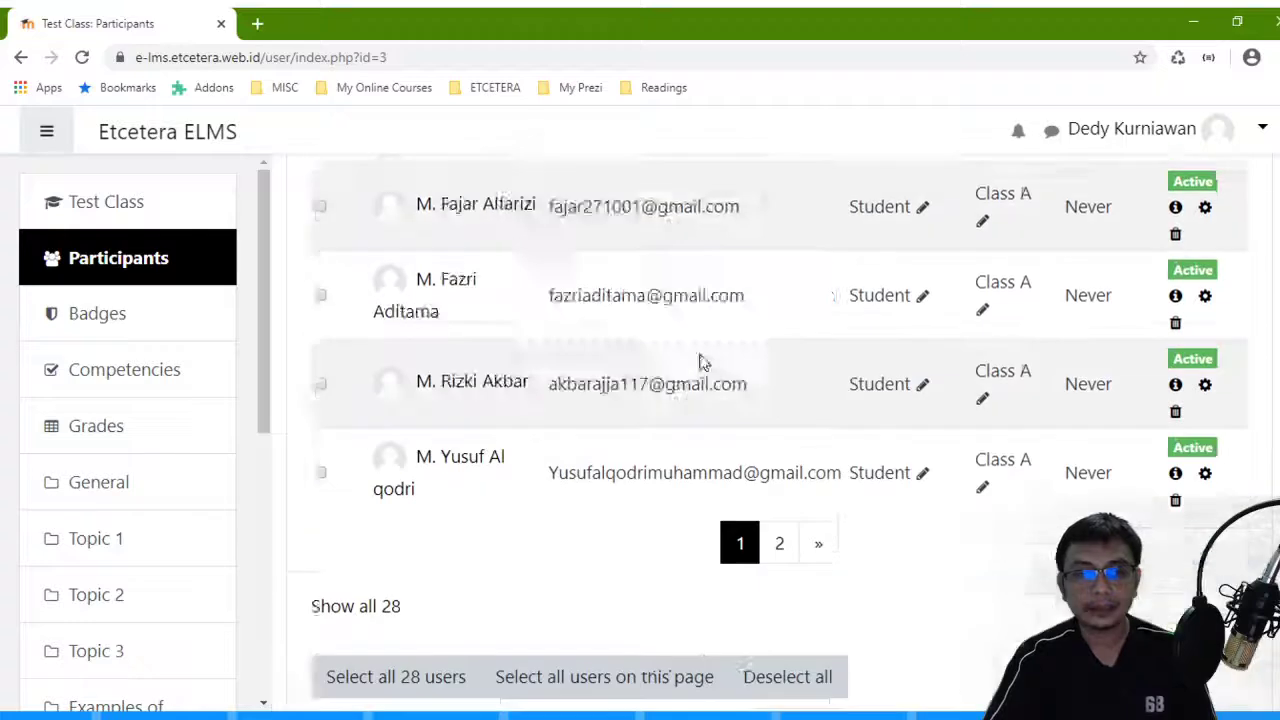
{"action": "left_click", "coordinate": [782, 255]}
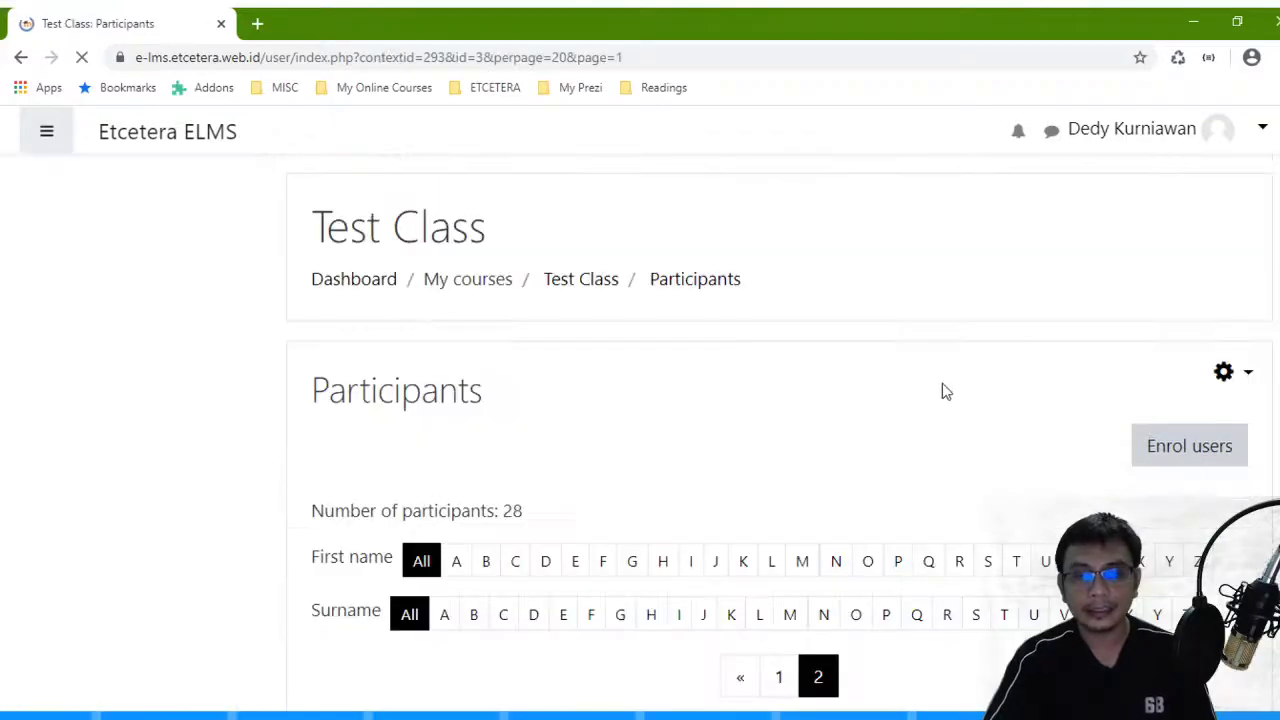
{"action": "scroll", "coordinate": [943, 391], "scroll_direction": "down", "scroll_amount": 10}
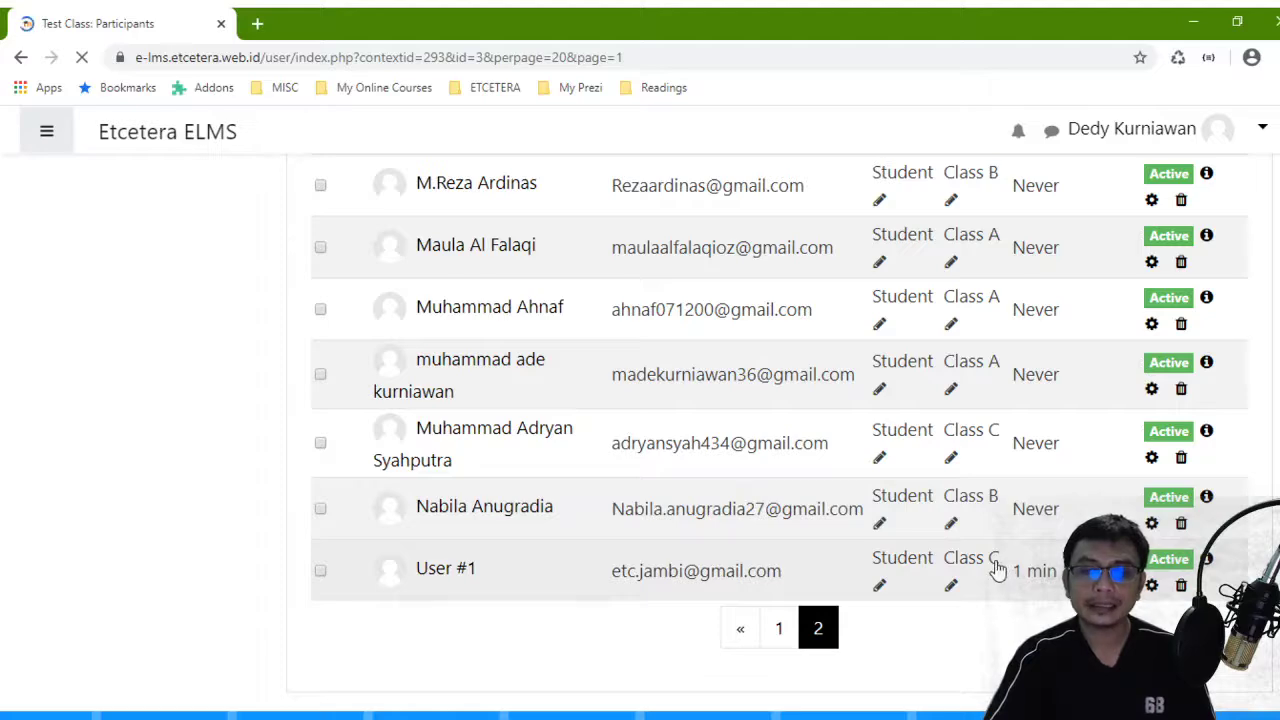
{"action": "scroll", "coordinate": [929, 529], "scroll_direction": "up", "scroll_amount": 10}
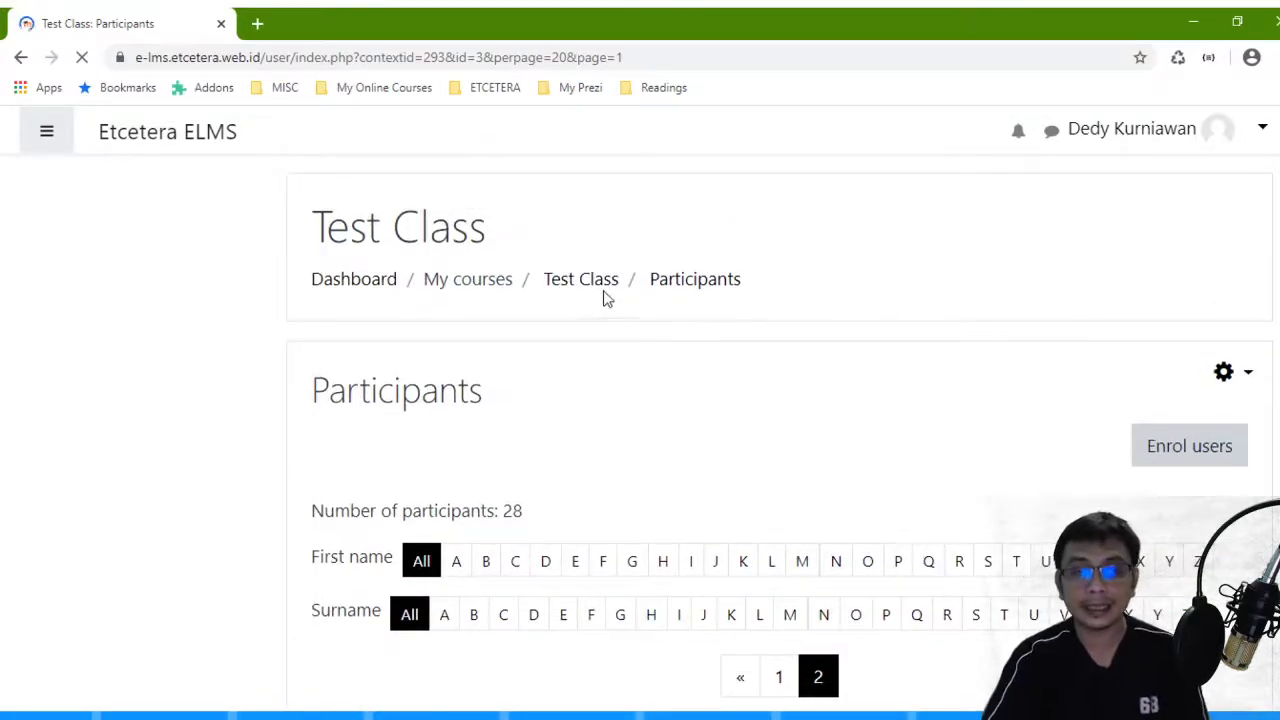
{"action": "scroll", "coordinate": [800, 370], "scroll_direction": "down", "scroll_amount": 5}
{"action": "scroll", "coordinate": [789, 386], "scroll_direction": "up", "scroll_amount": 5}
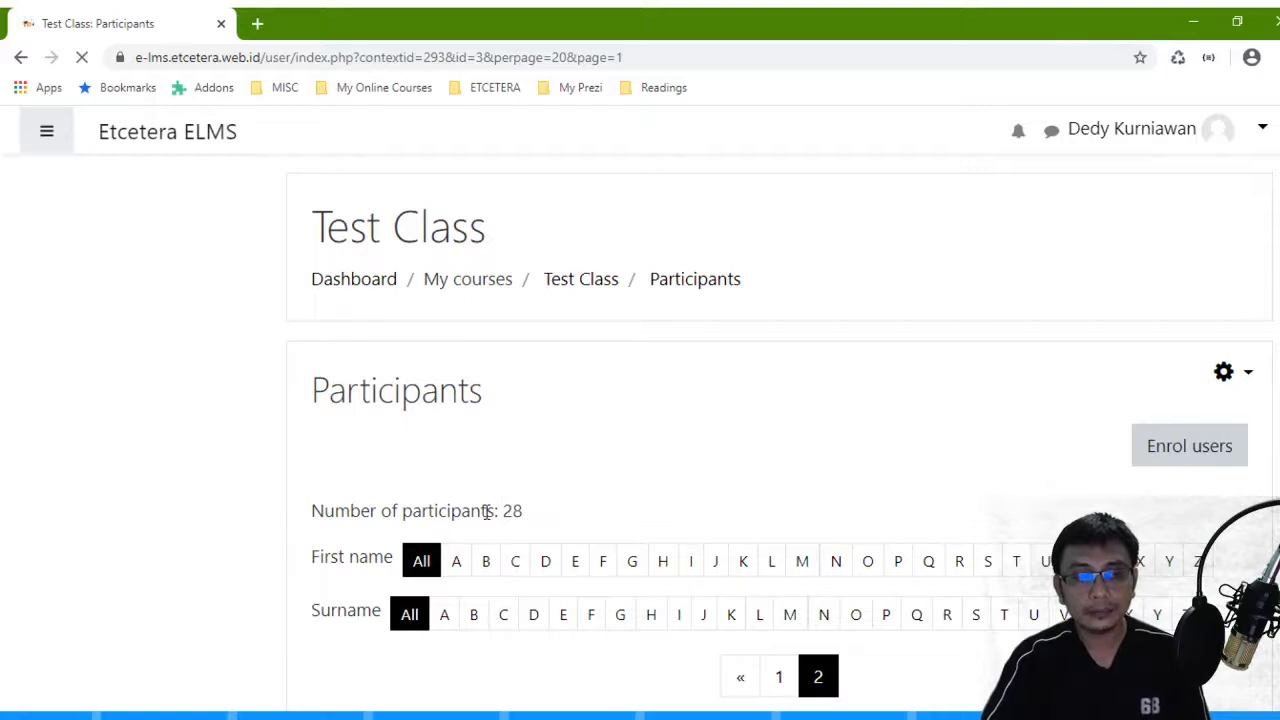
{"action": "scroll", "coordinate": [520, 490], "scroll_direction": "down", "scroll_amount": 3}
{"action": "scroll", "coordinate": [540, 450], "scroll_direction": "up", "scroll_amount": 3}
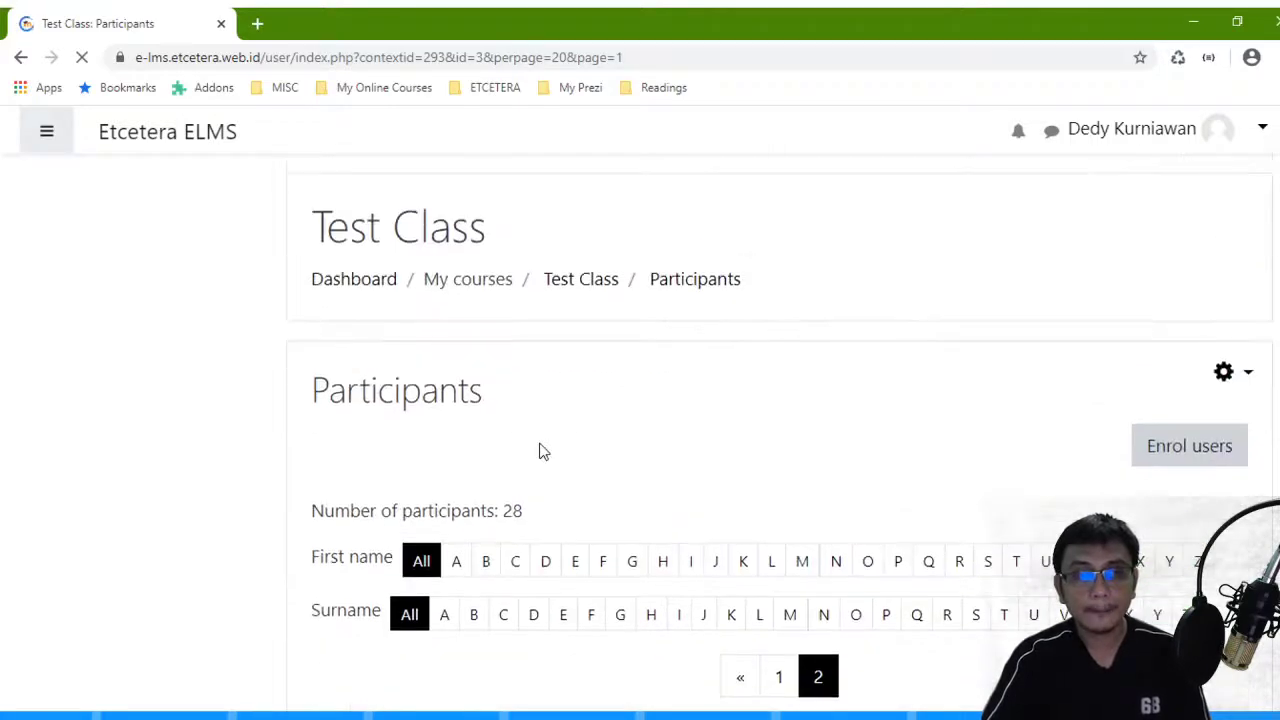
{"action": "scroll", "coordinate": [648, 520], "scroll_direction": "down", "scroll_amount": 3}
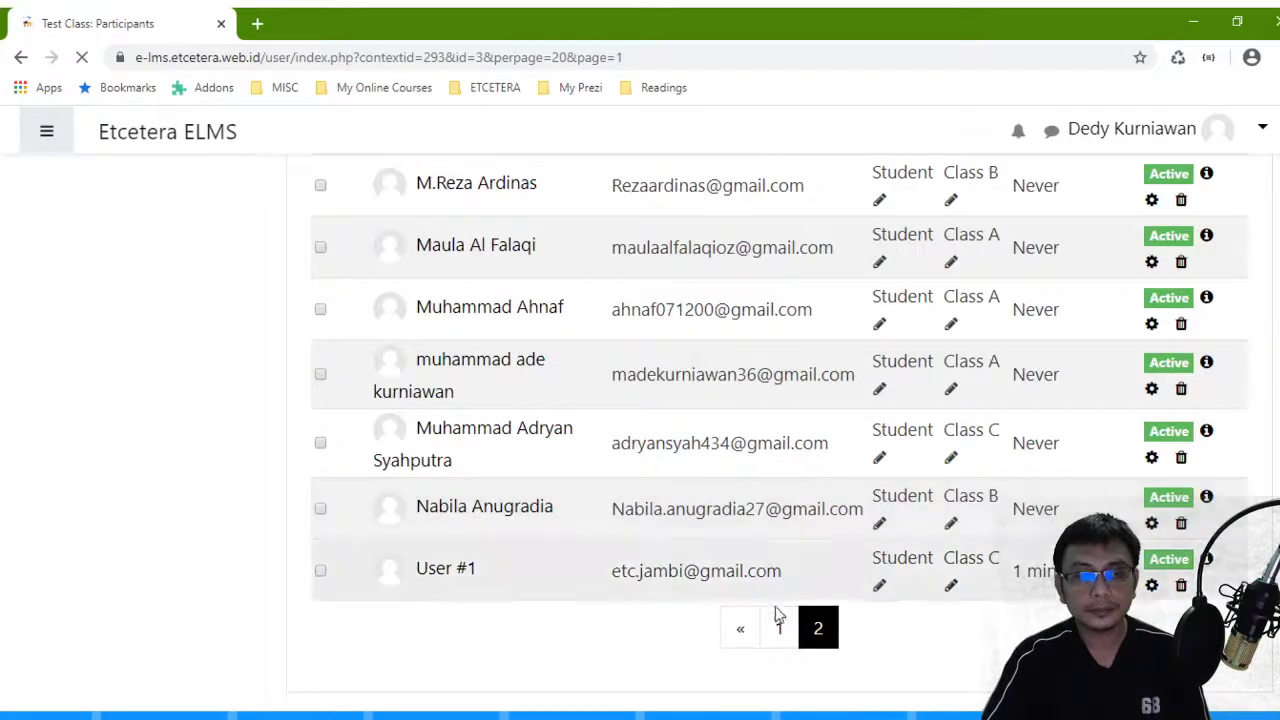
- Return to the previous participants page and scroll through its entries
{"action": "left_click", "coordinate": [753, 632]}
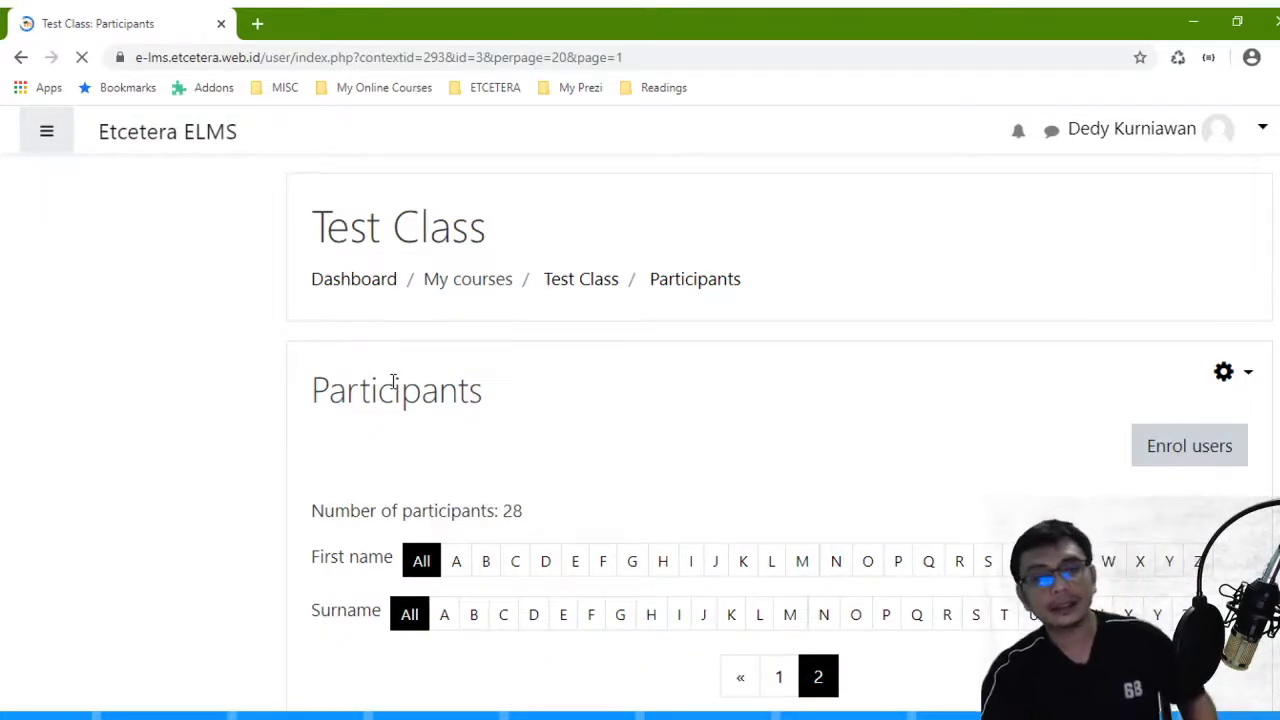
{"action": "scroll", "coordinate": [393, 383], "scroll_direction": "down", "scroll_amount": 4}
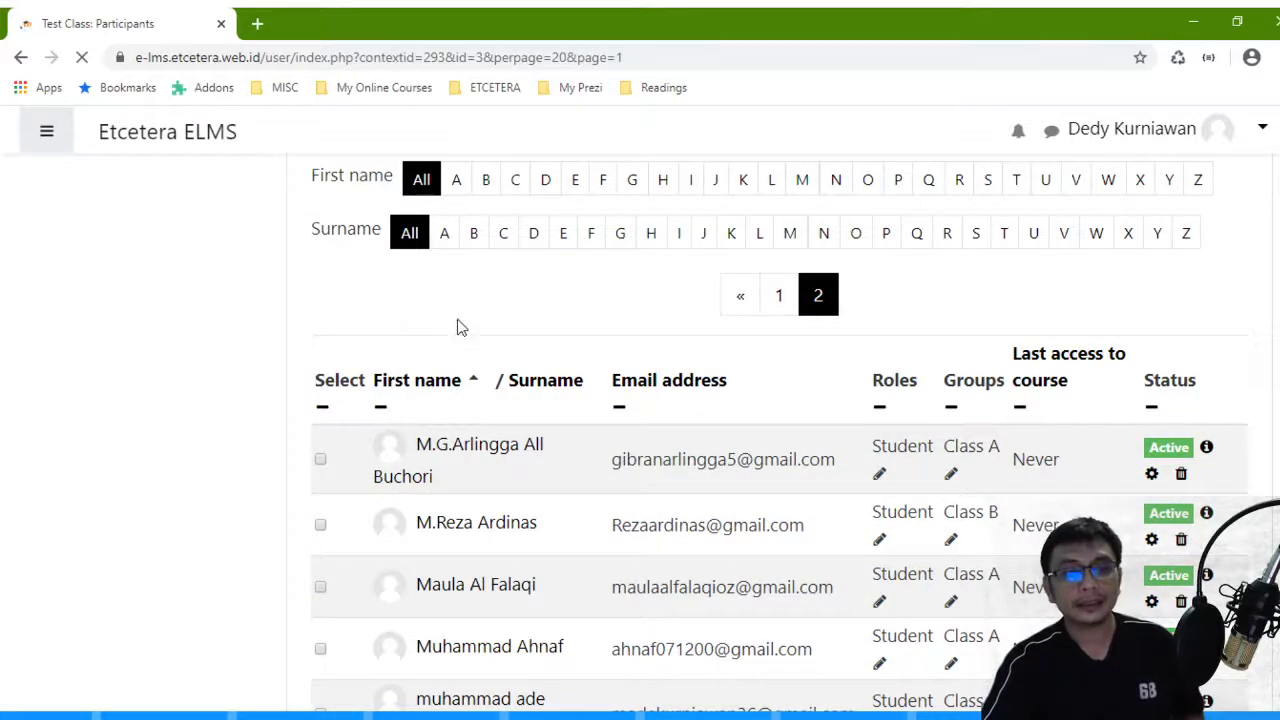
{"action": "scroll", "coordinate": [520, 358], "scroll_direction": "up", "scroll_amount": 3}
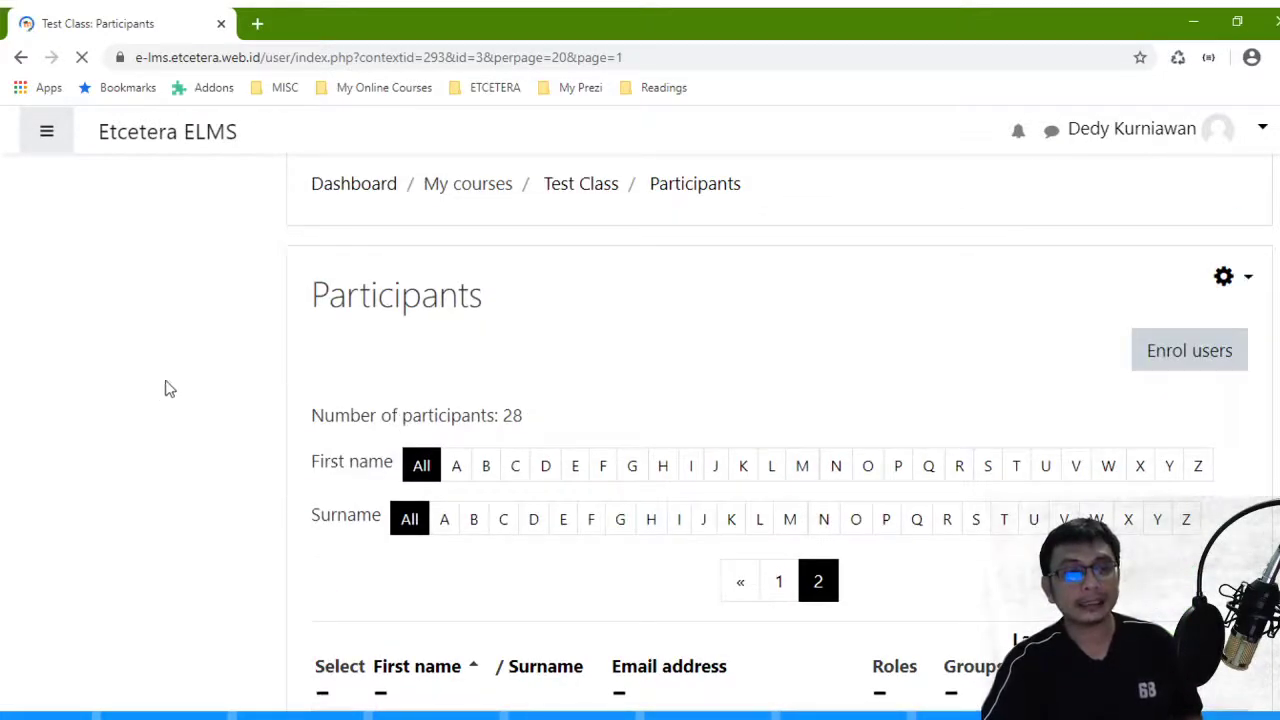
{"action": "scroll", "coordinate": [558, 355], "scroll_direction": "down", "scroll_amount": 3}
{"action": "scroll", "coordinate": [558, 360], "scroll_direction": "up", "scroll_amount": 3}
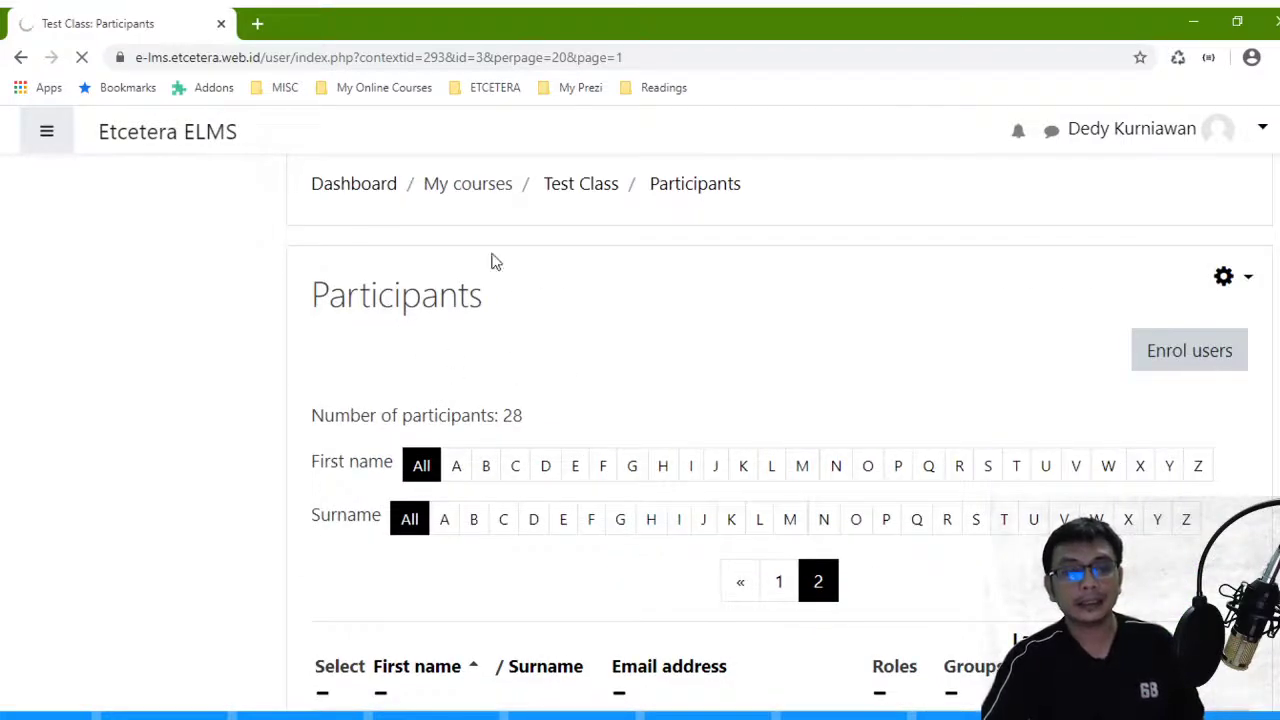
{"action": "scroll", "coordinate": [597, 298], "scroll_direction": "down", "scroll_amount": 5}
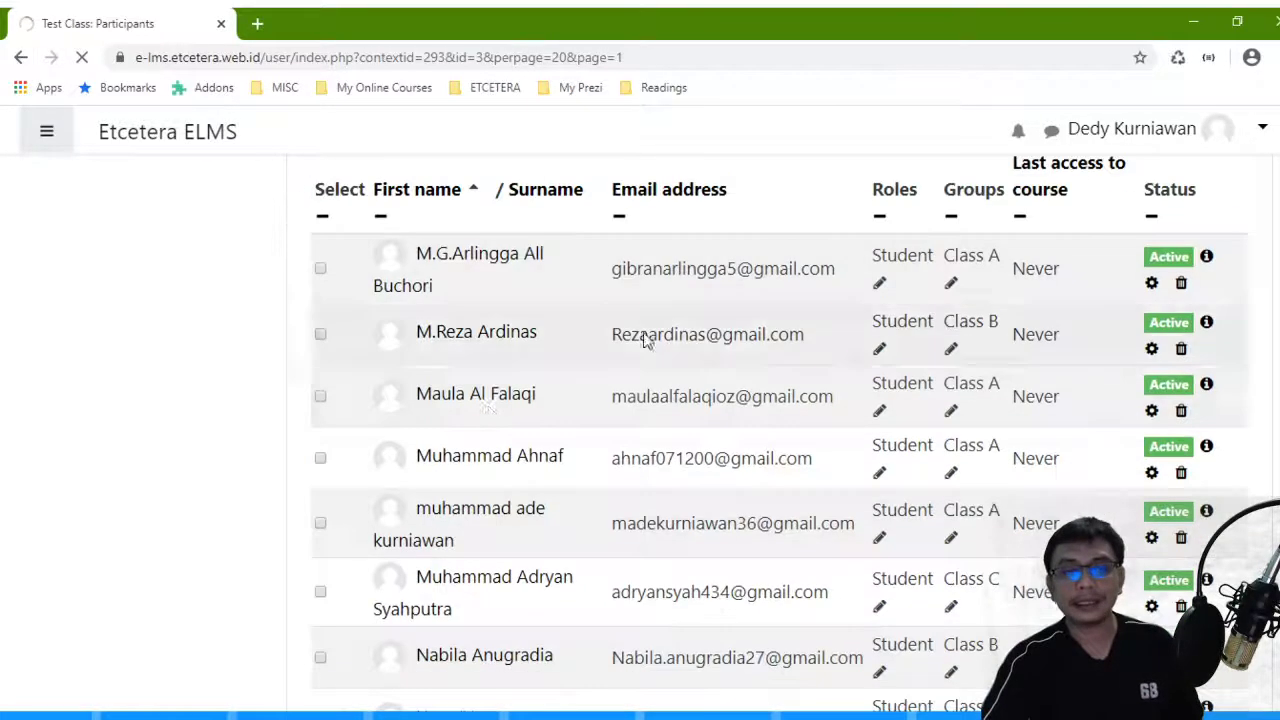
{"action": "scroll", "coordinate": [655, 432], "scroll_direction": "down", "scroll_amount": 2}
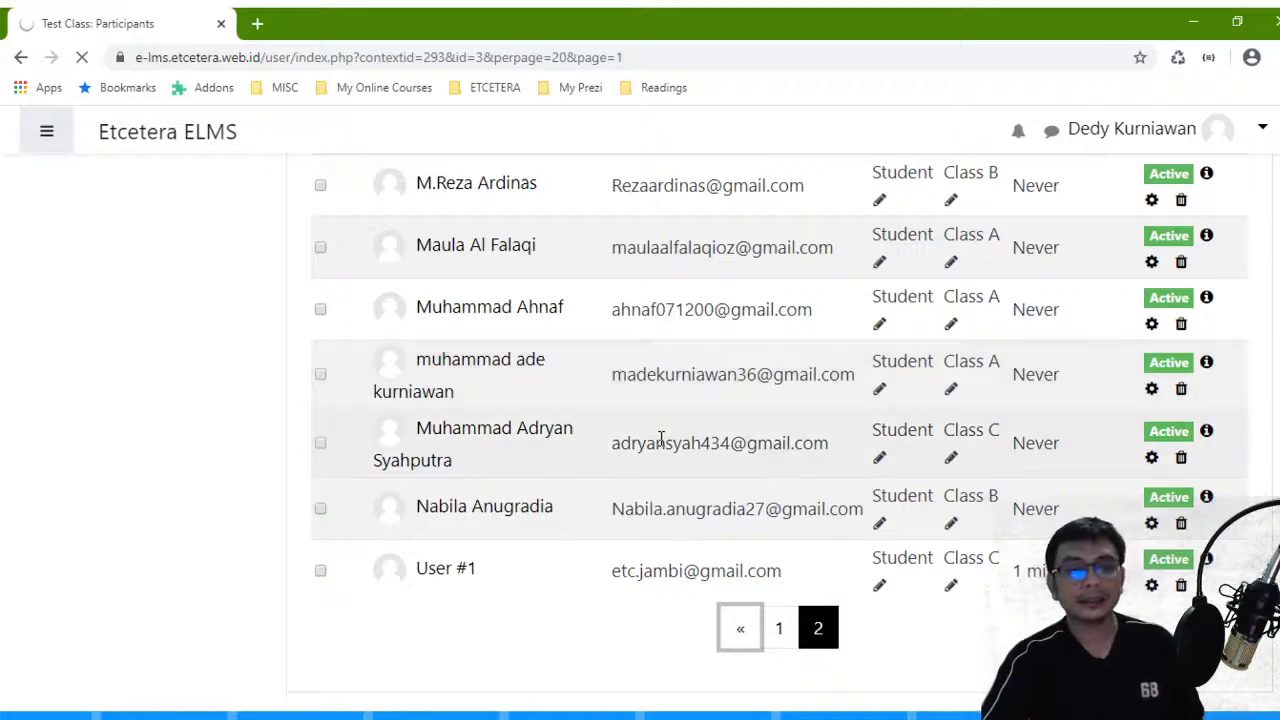